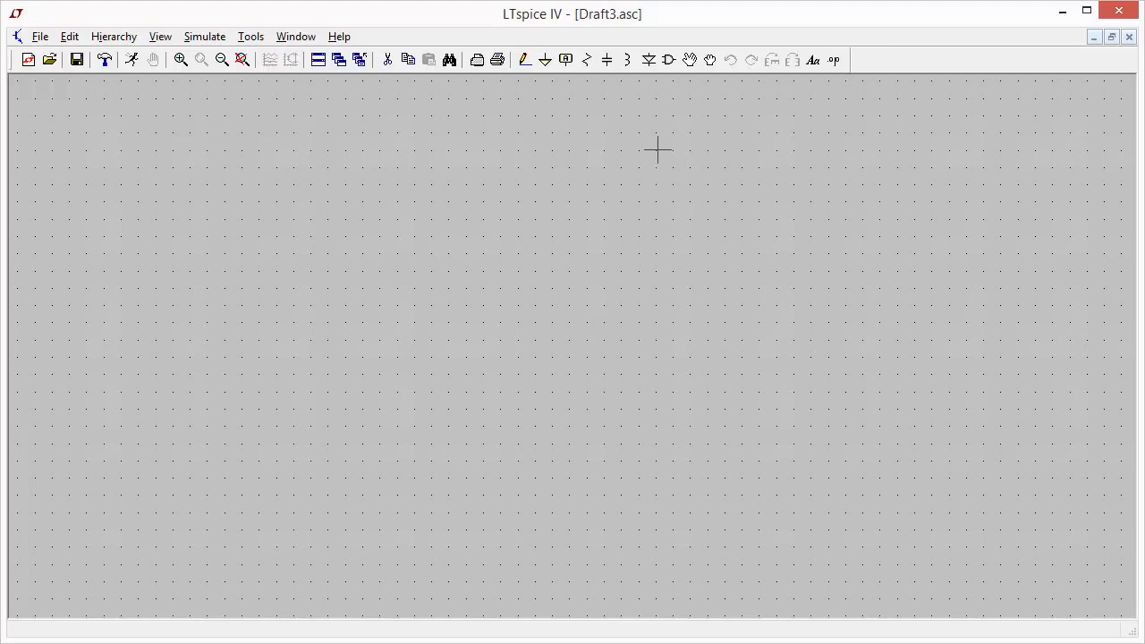
- Place one N-channel JFET (njf) symbol near the middle of the schematic
{"action": "left_click", "coordinate": [668, 60]}
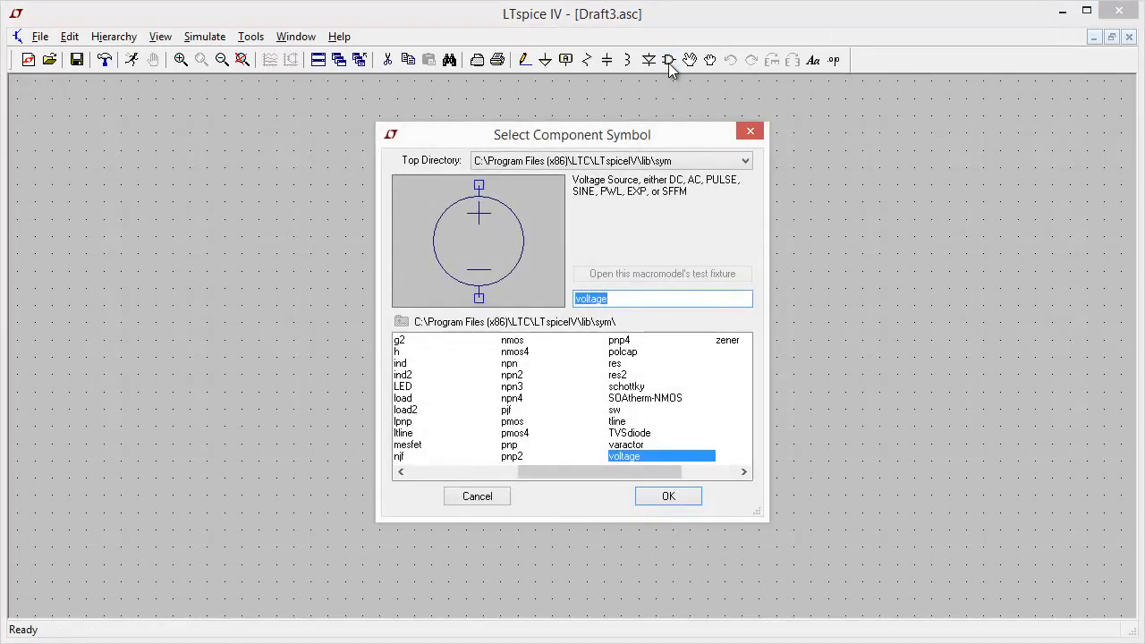
{"action": "left_click_drag", "start_coordinate": [605, 472], "coordinate": [510, 473]}
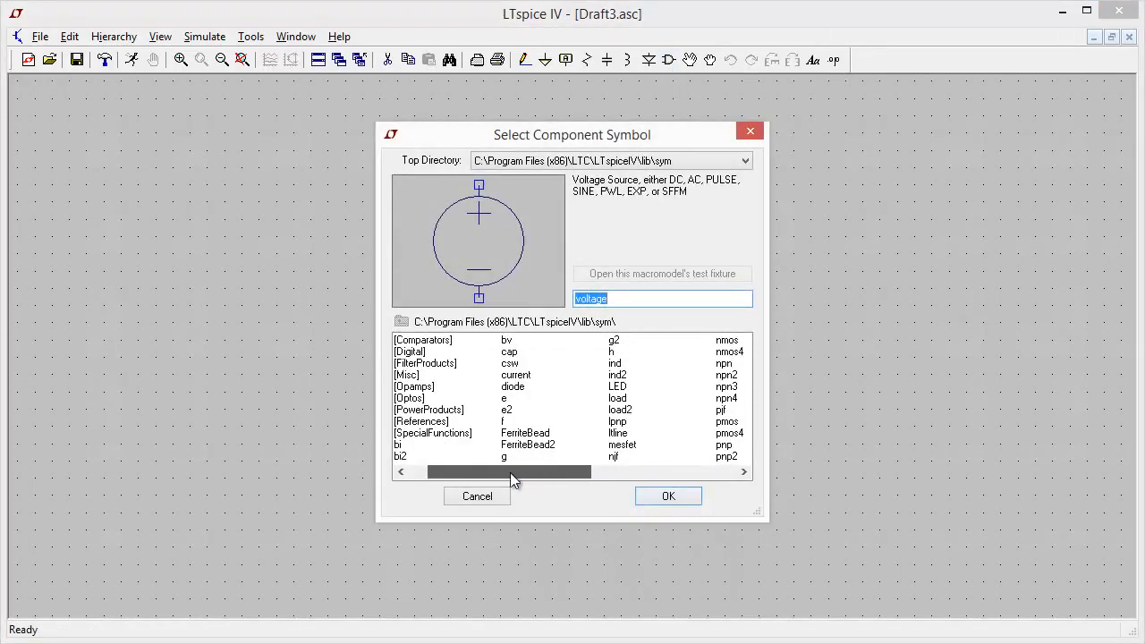
{"action": "left_click", "coordinate": [614, 458]}
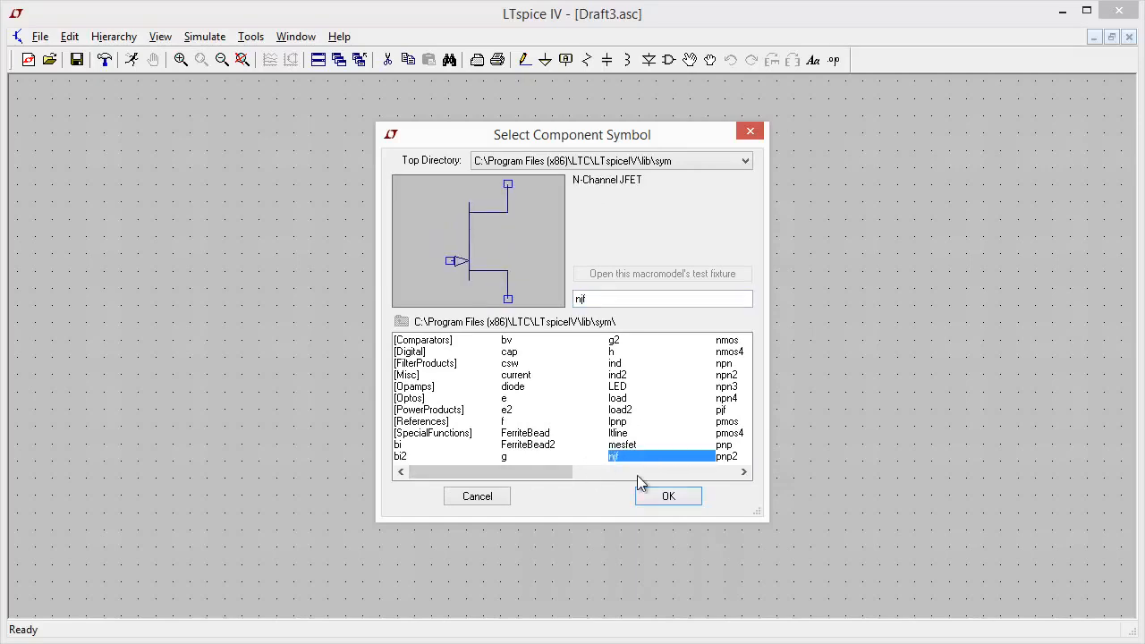
{"action": "left_click", "coordinate": [677, 499]}
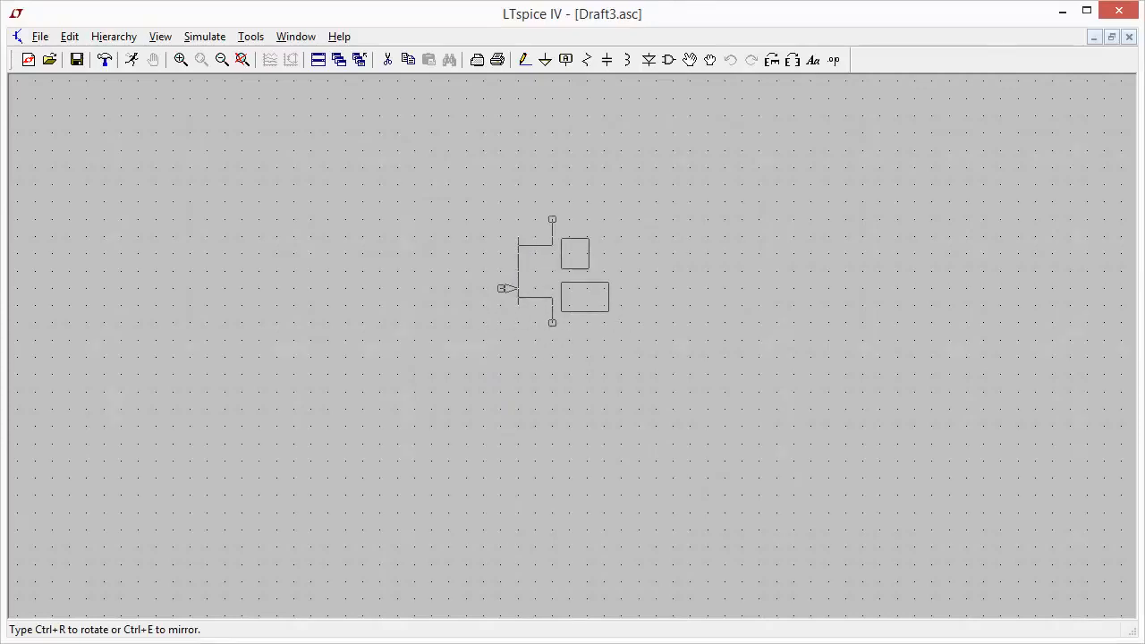
{"action": "left_click", "coordinate": [528, 271]}
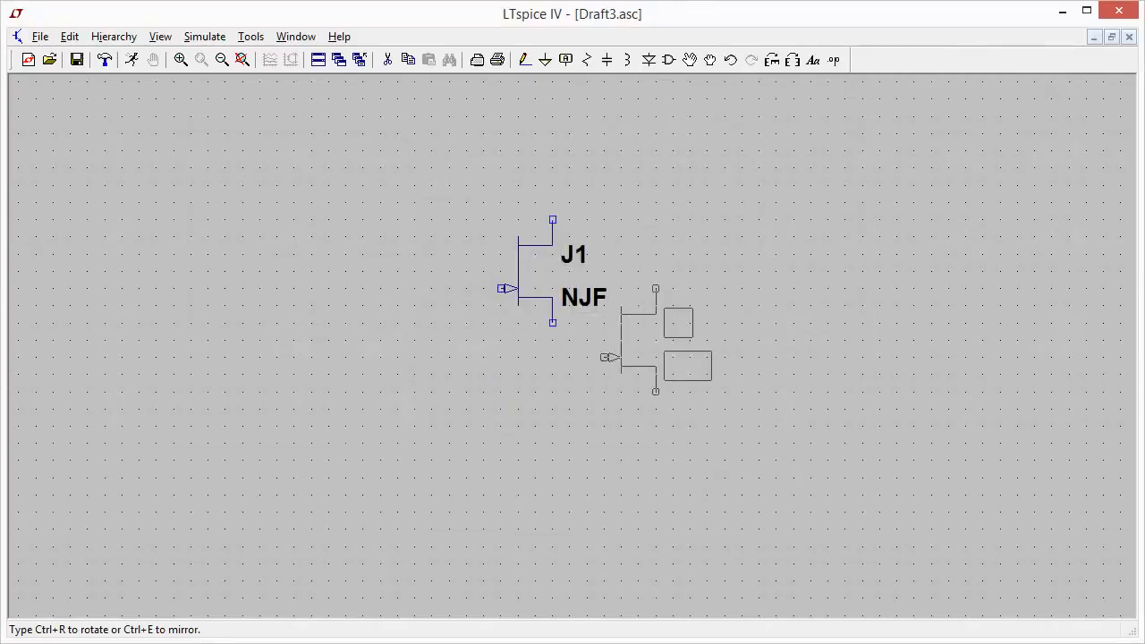
{"action": "right_click", "coordinate": [632, 338]}
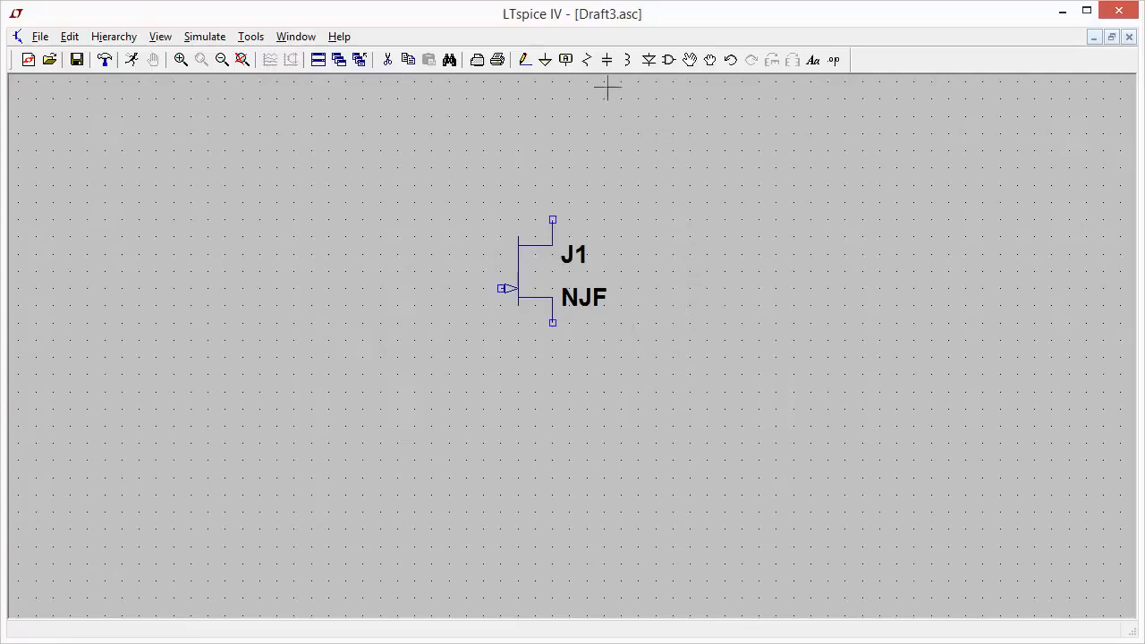
- Place three resistors: one directly above the JFET, one below and left of its gate, and one to its right
{"action": "left_click", "coordinate": [589, 63]}
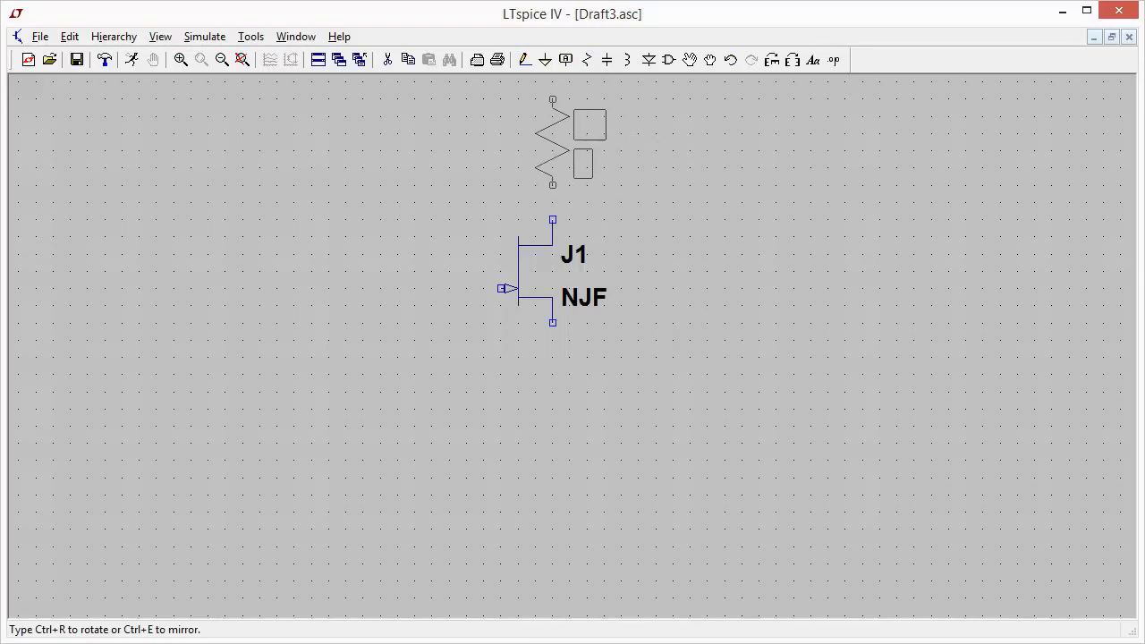
{"action": "left_click", "coordinate": [552, 141]}
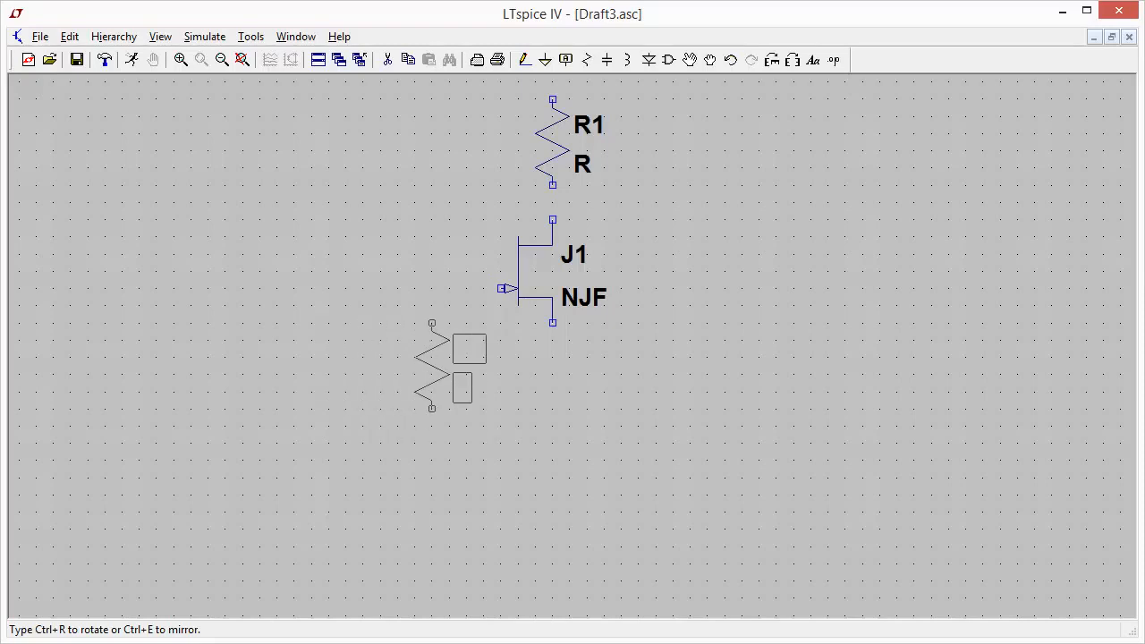
{"action": "left_click", "coordinate": [432, 365]}
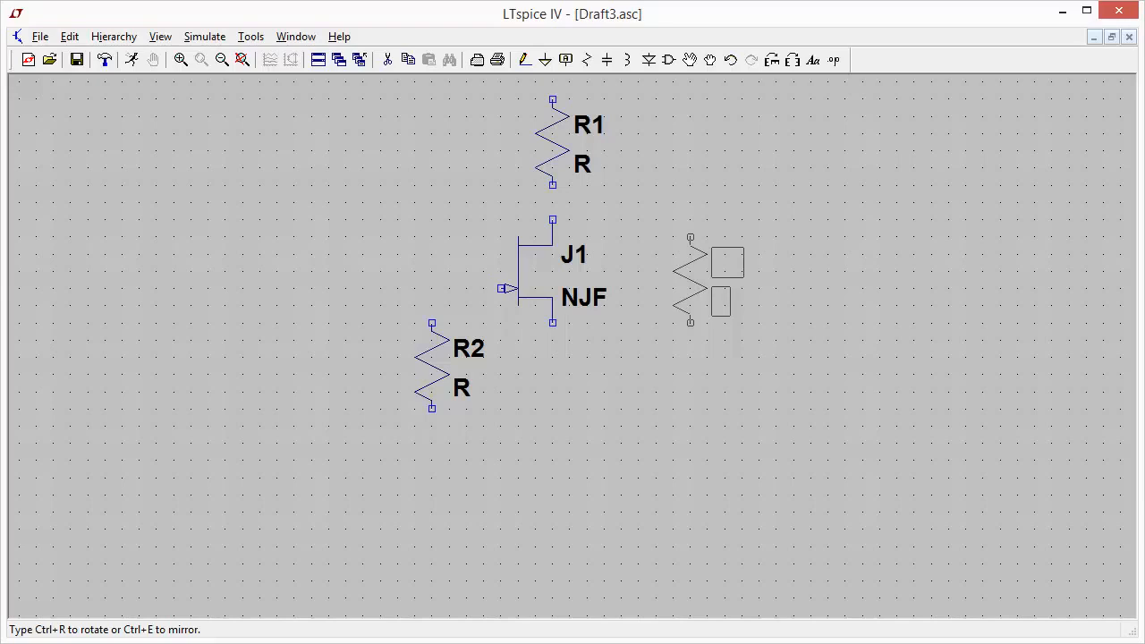
{"action": "left_click", "coordinate": [707, 268]}
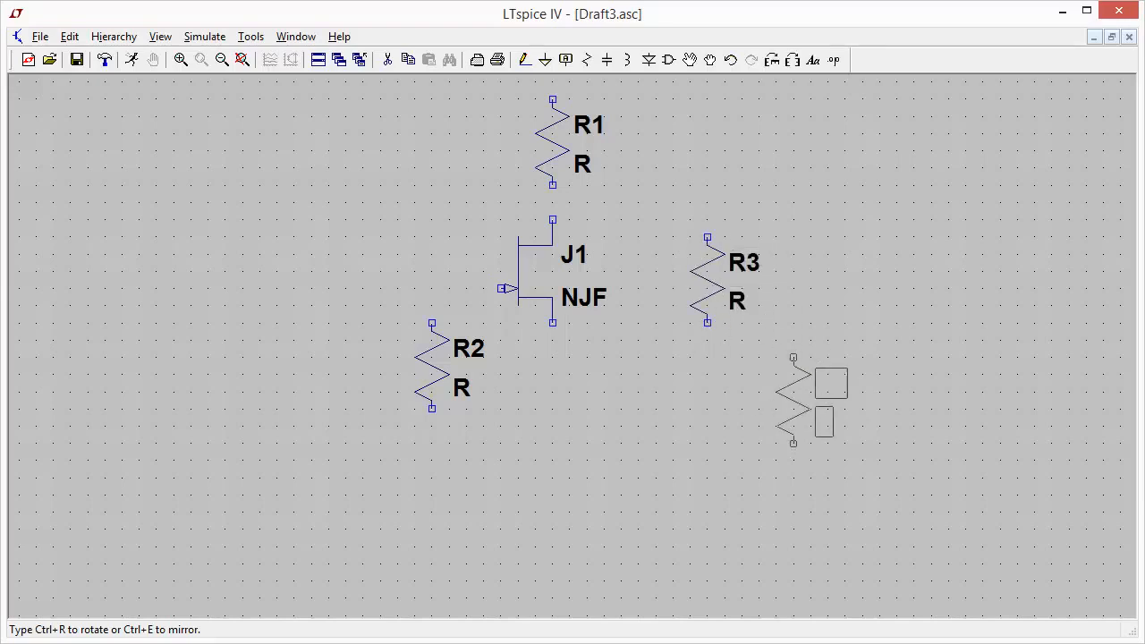
{"action": "key", "text": "Escape"}
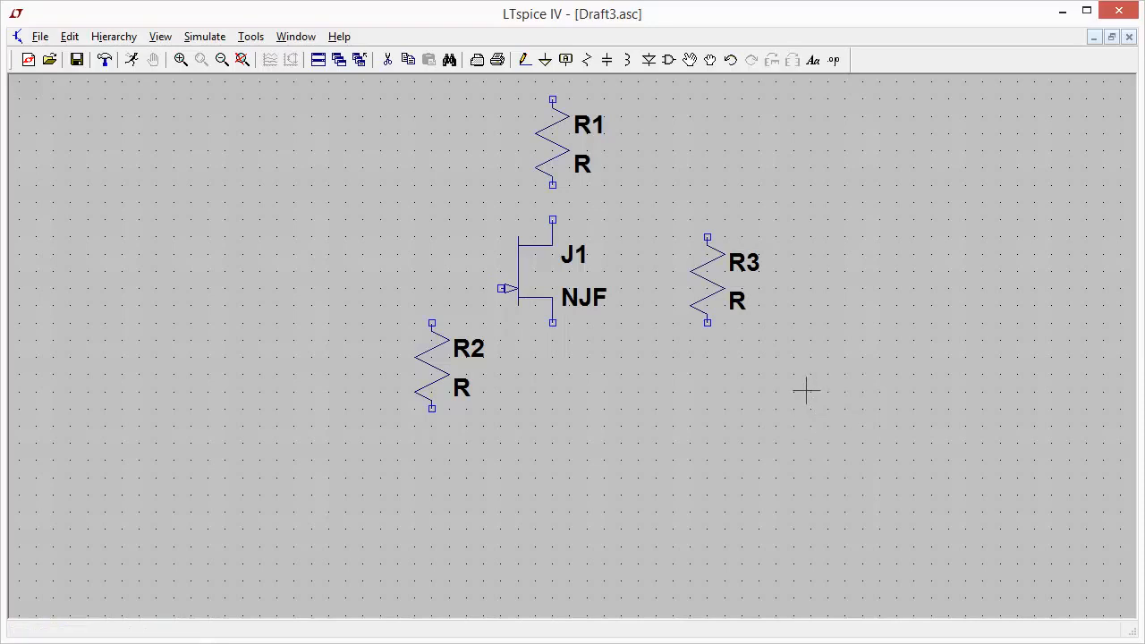
- Place a ground symbol well below the JFET
{"action": "left_click", "coordinate": [545, 60]}
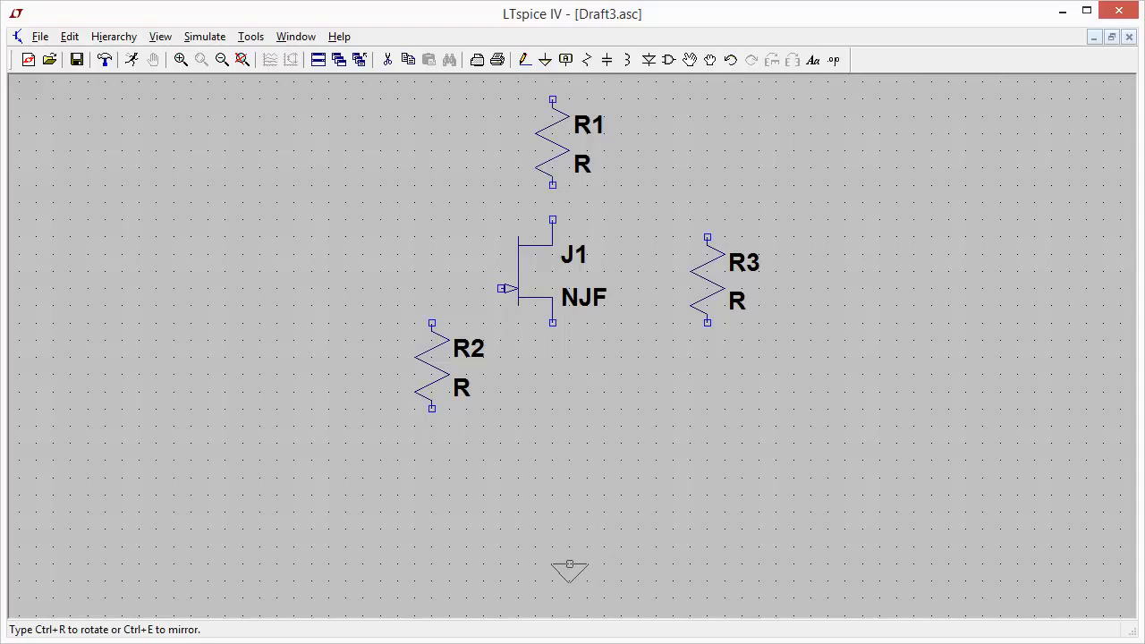
{"action": "left_click", "coordinate": [570, 565]}
{"action": "key", "text": "Escape"}
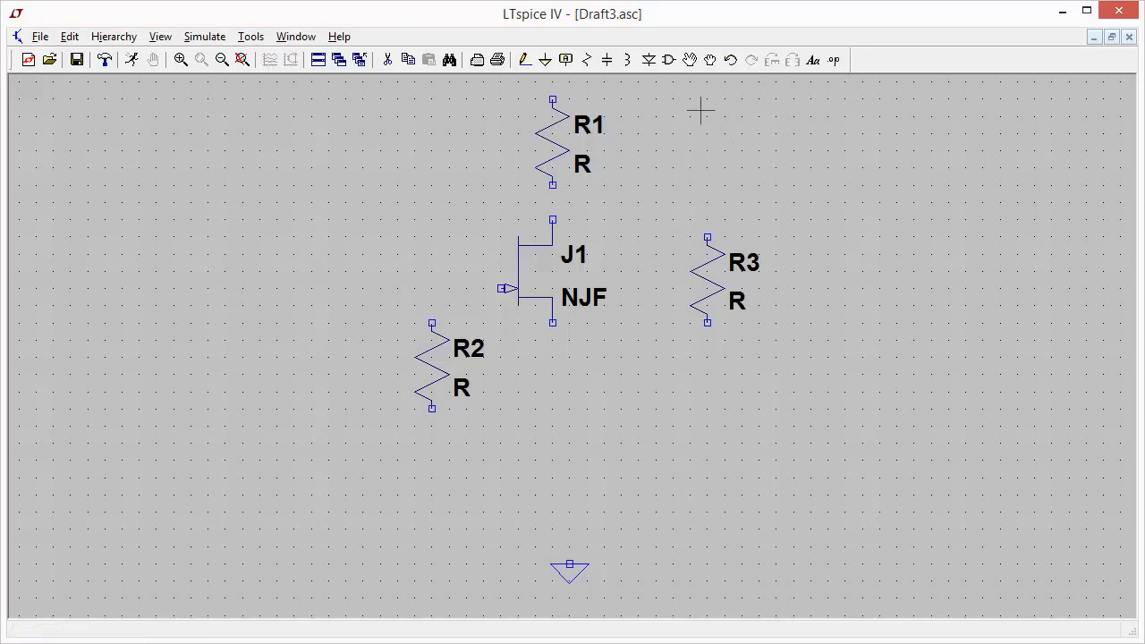
- Place three voltage sources: one left of R2, one at the upper right beyond R3, and one directly beneath R2
{"action": "left_click", "coordinate": [669, 61]}
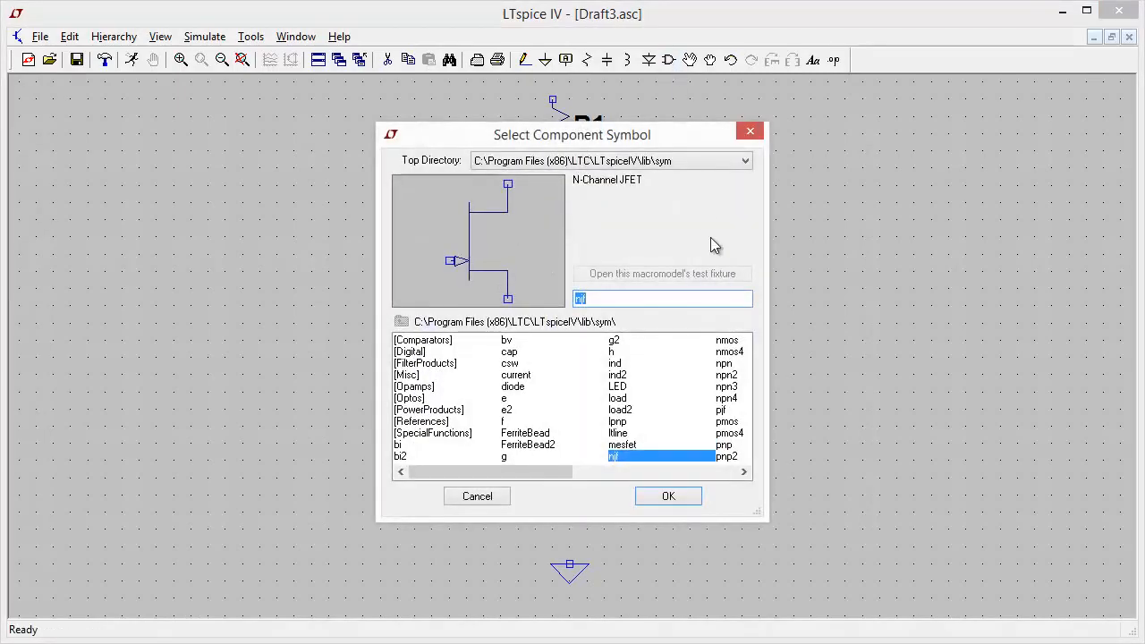
{"action": "left_click_drag", "start_coordinate": [569, 472], "coordinate": [725, 479]}
{"action": "left_click", "coordinate": [528, 456]}
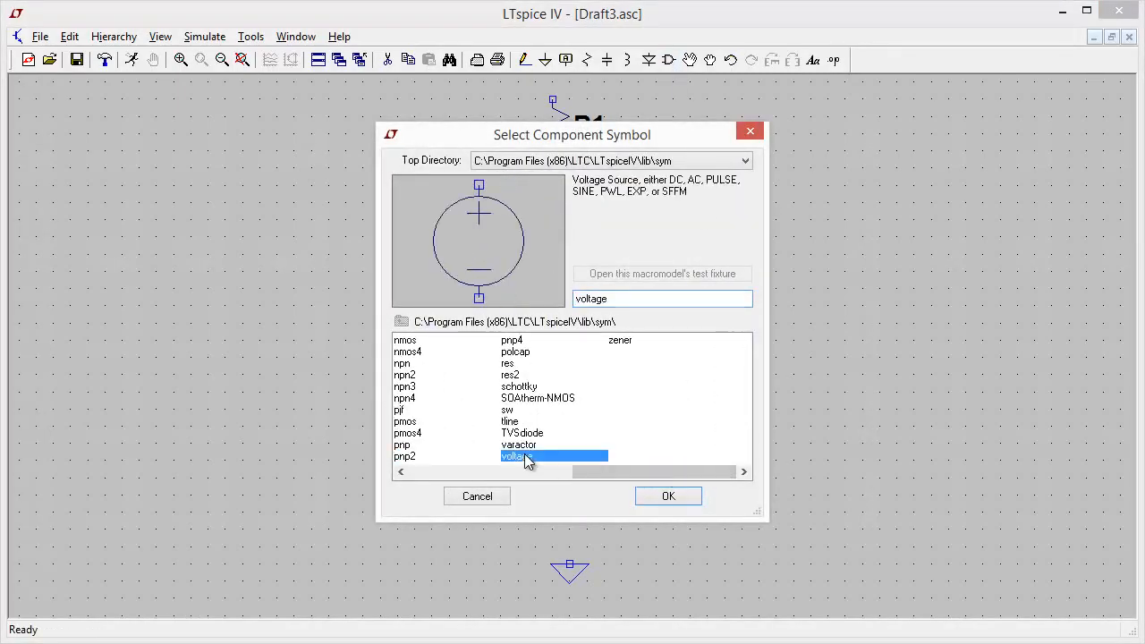
{"action": "left_click", "coordinate": [683, 503]}
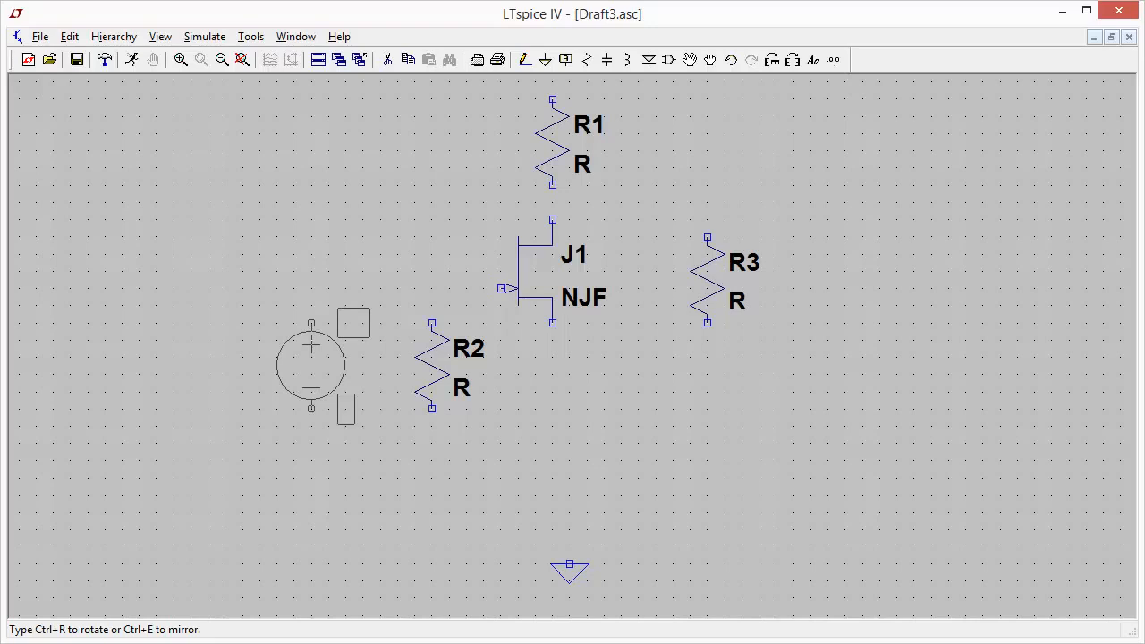
{"action": "left_click", "coordinate": [311, 365]}
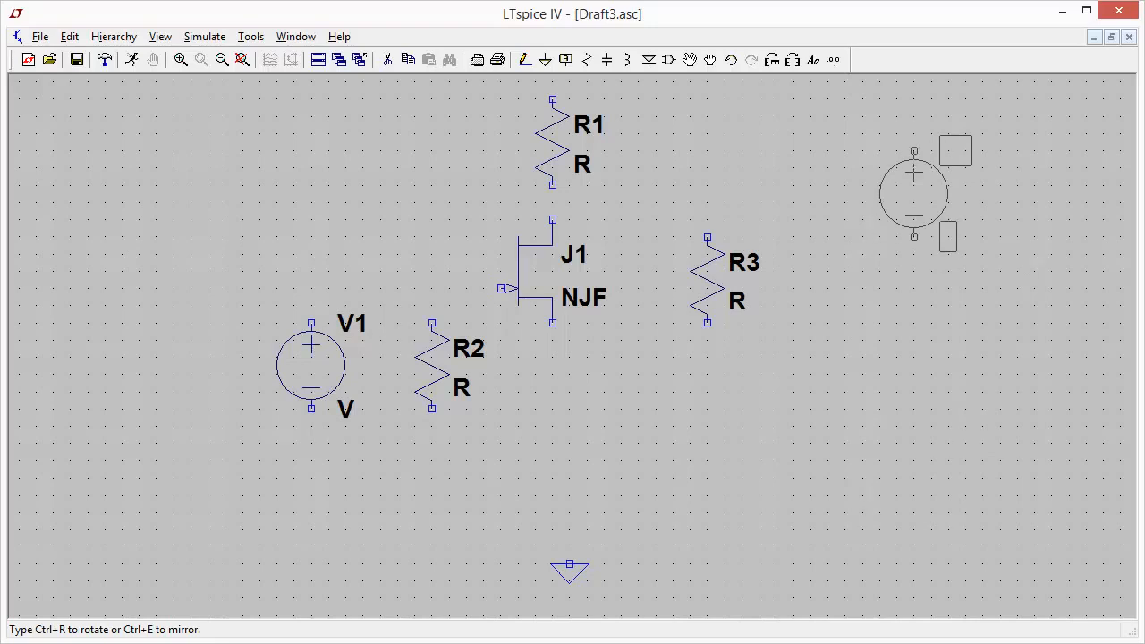
{"action": "left_click", "coordinate": [914, 192]}
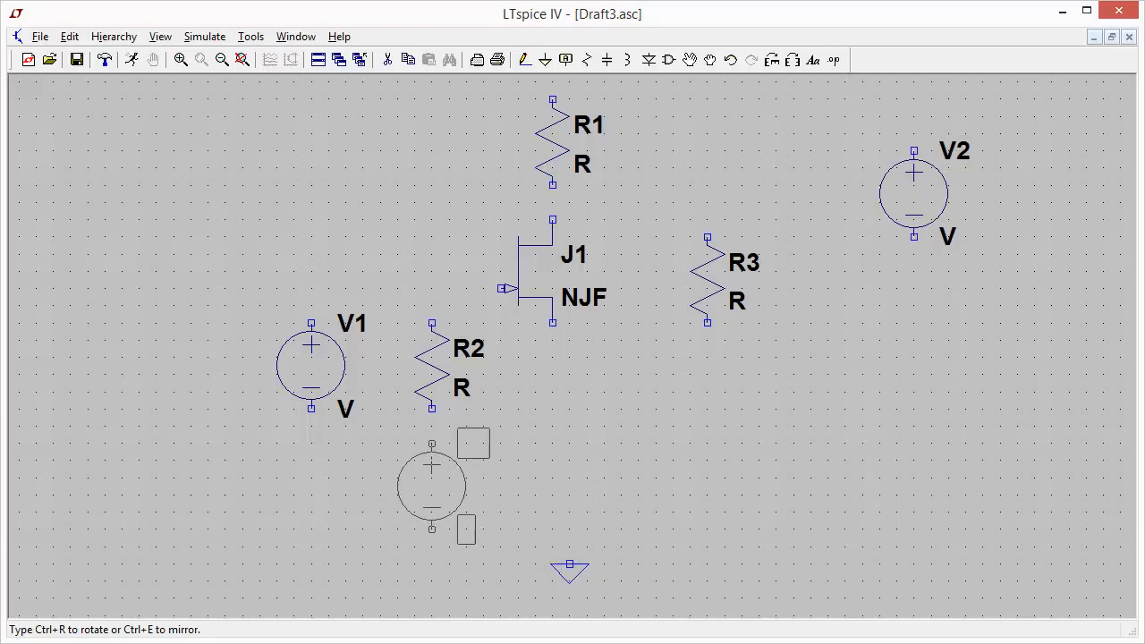
{"action": "left_click", "coordinate": [431, 486]}
{"action": "key", "text": "Escape"}
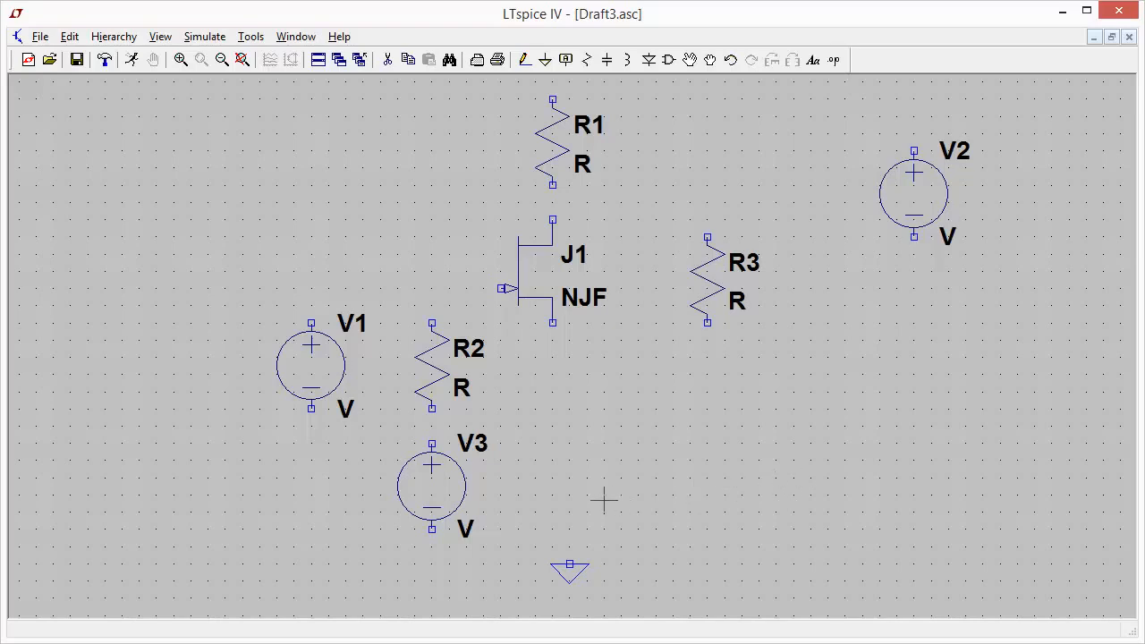
- Rotate voltage source V3 by 180 degrees in place so its negative terminal faces R2
{"action": "right_click", "coordinate": [420, 508]}
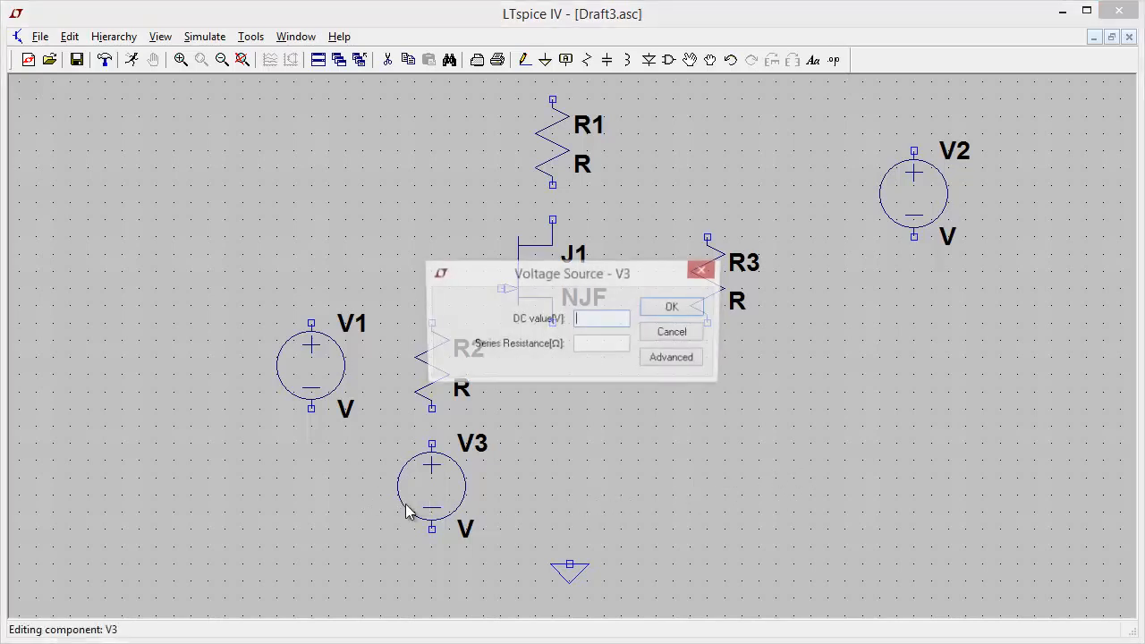
{"action": "left_click", "coordinate": [685, 334]}
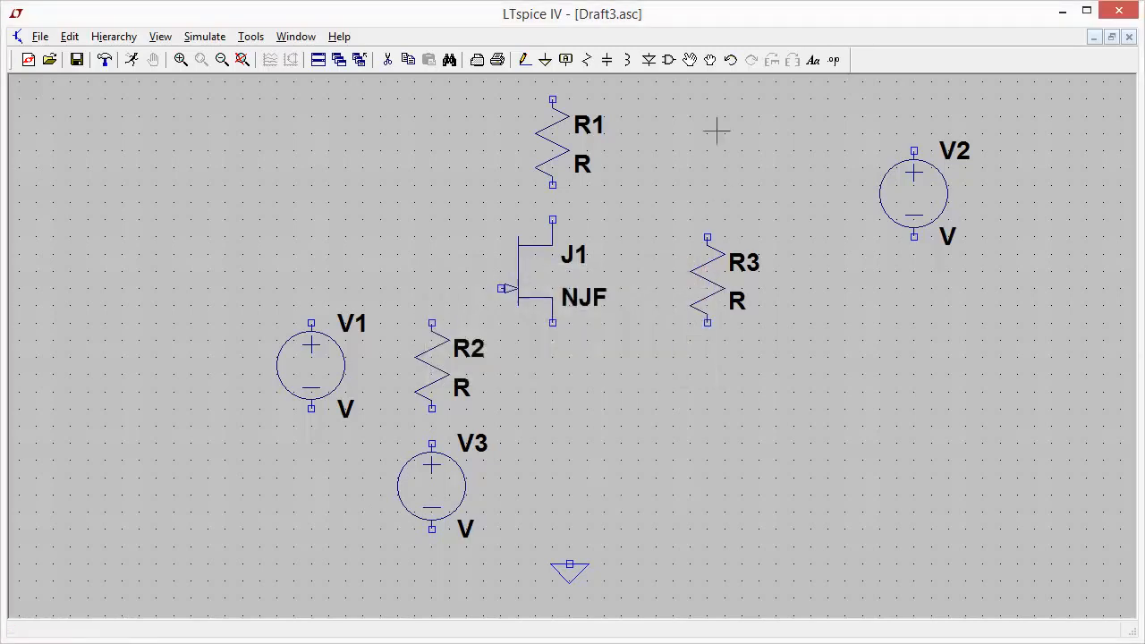
{"action": "left_click", "coordinate": [710, 60]}
{"action": "left_click", "coordinate": [451, 474]}
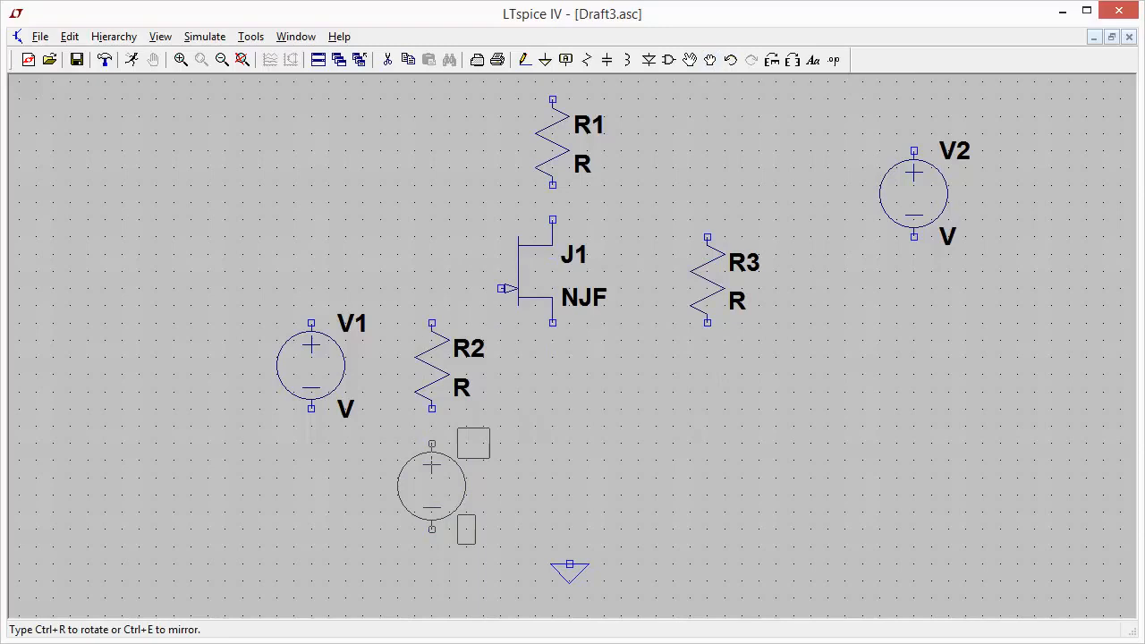
{"action": "key", "text": "ctrl+r"}
{"action": "key", "text": "ctrl+r"}
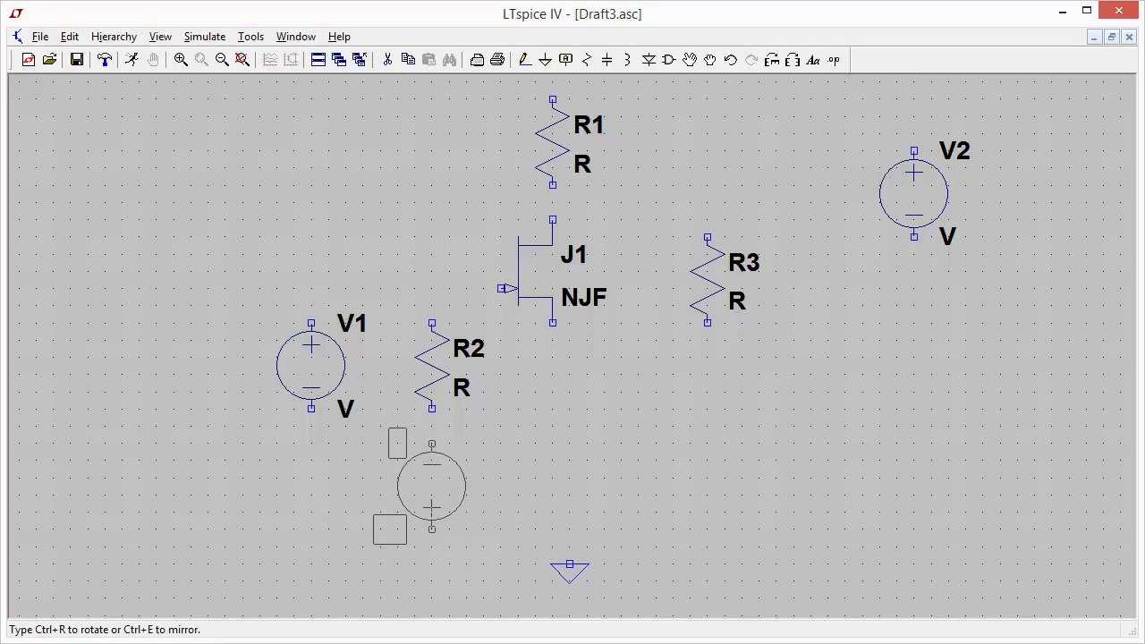
{"action": "left_click", "coordinate": [410, 501]}
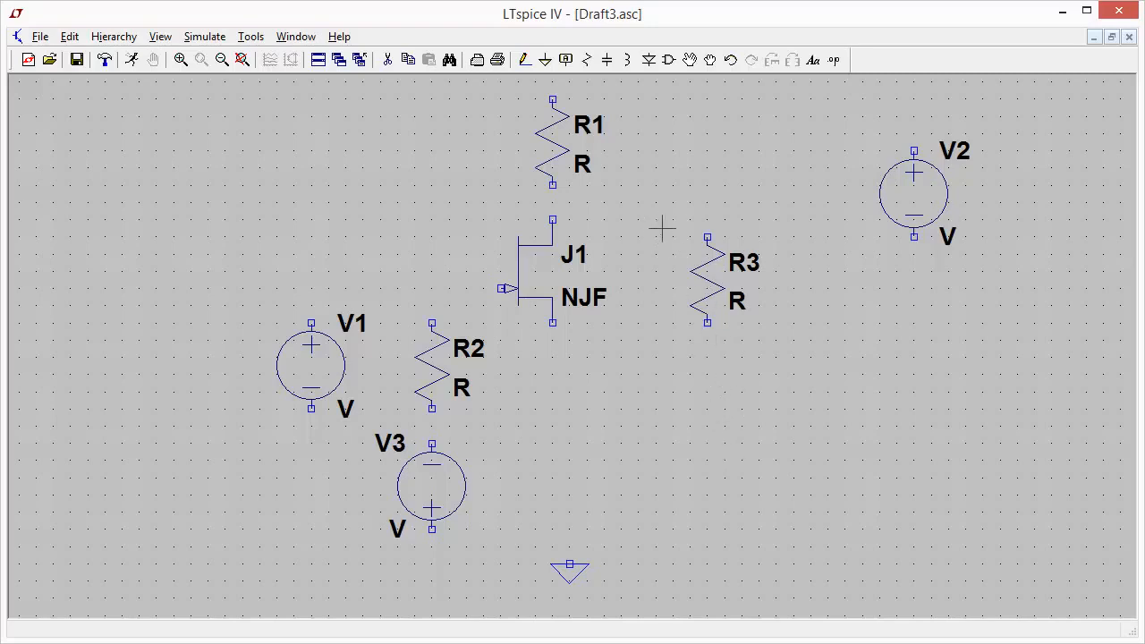
- Wire the positive terminal of V2 up and across to the upper end of R1
{"action": "left_click", "coordinate": [524, 59]}
{"action": "left_click", "coordinate": [913, 150]}
{"action": "key", "text": "Escape"}
{"action": "left_click", "coordinate": [914, 83]}
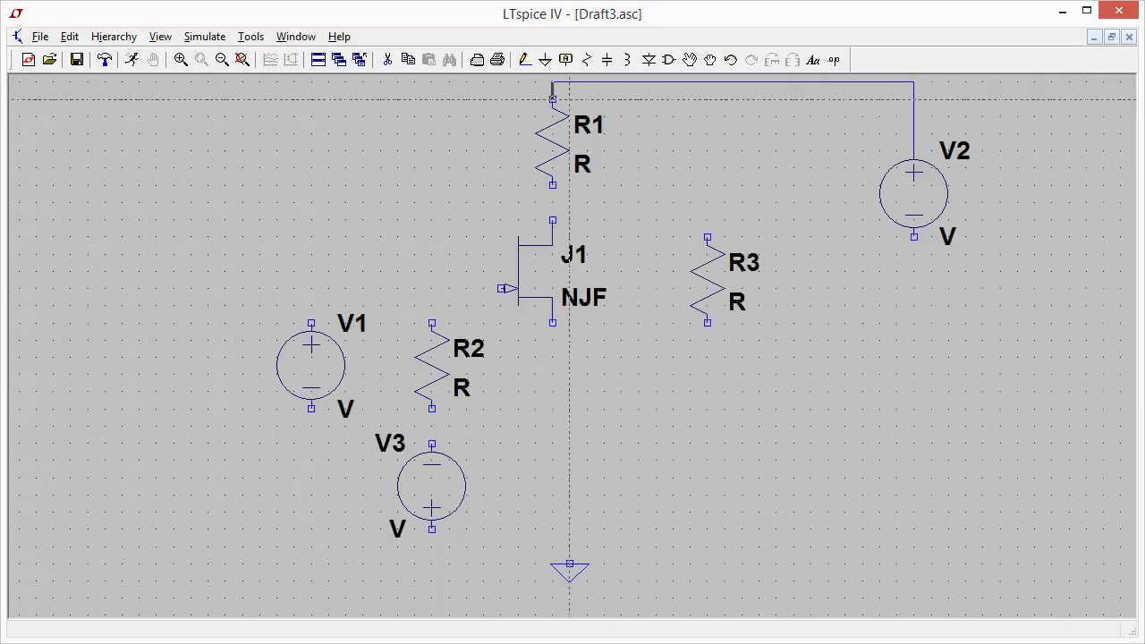
{"action": "left_click", "coordinate": [552, 99]}
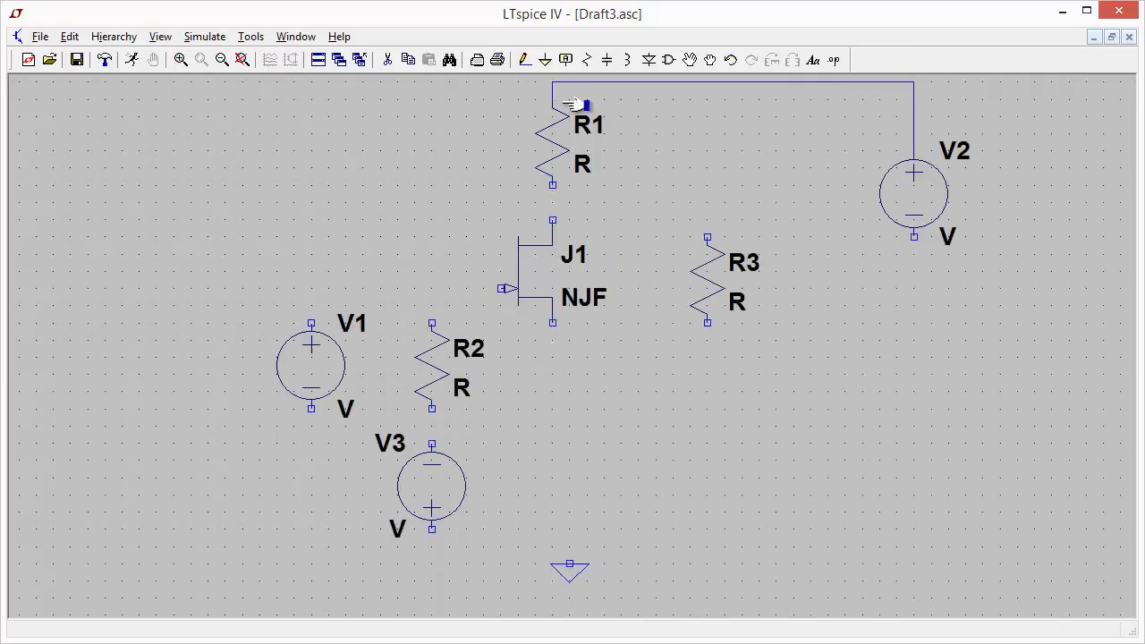
- Wire the lower end of R1 to the drain of JFET J1
{"action": "left_click", "coordinate": [524, 60]}
{"action": "left_click", "coordinate": [552, 185]}
{"action": "left_click", "coordinate": [552, 219]}
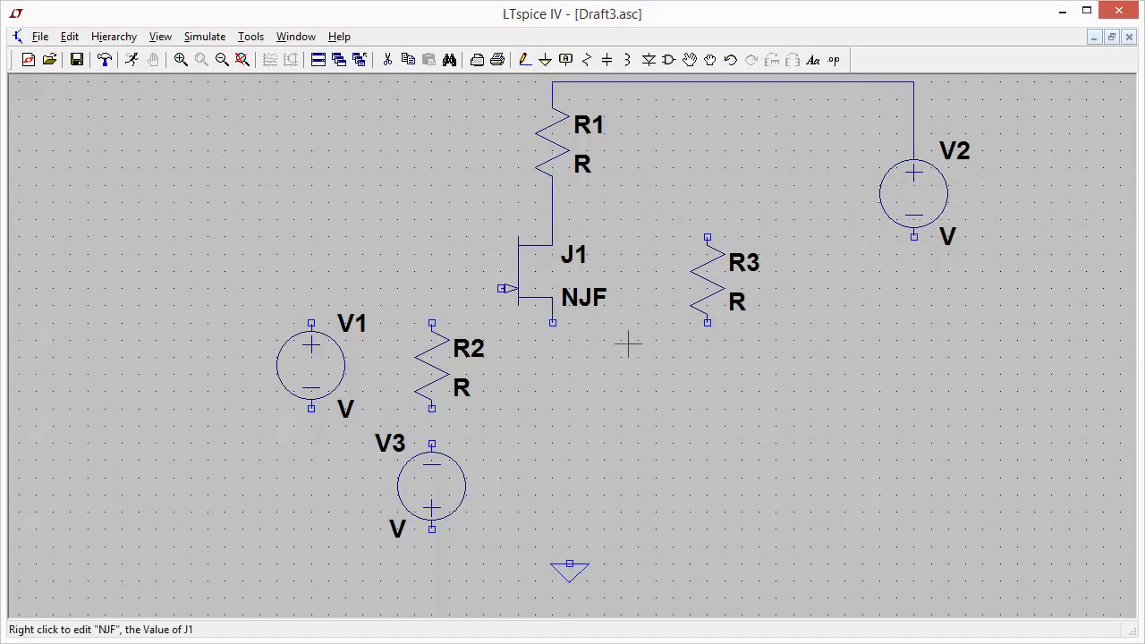
- Wire the source of J1 straight down and across to the positive terminal of V3
{"action": "left_click", "coordinate": [526, 63]}
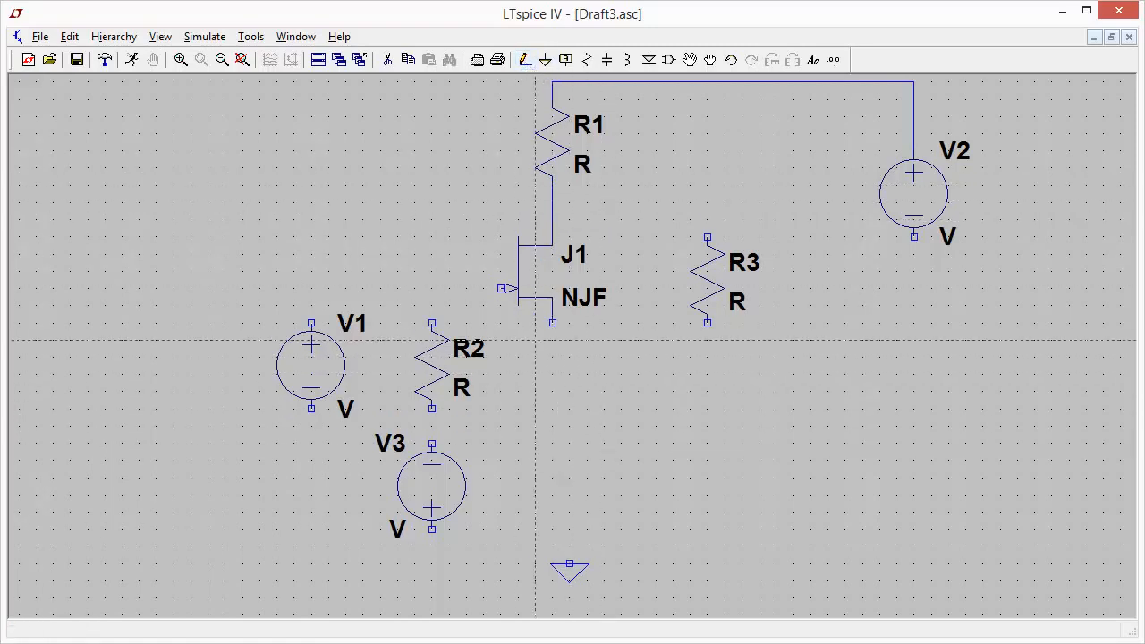
{"action": "left_click", "coordinate": [552, 323]}
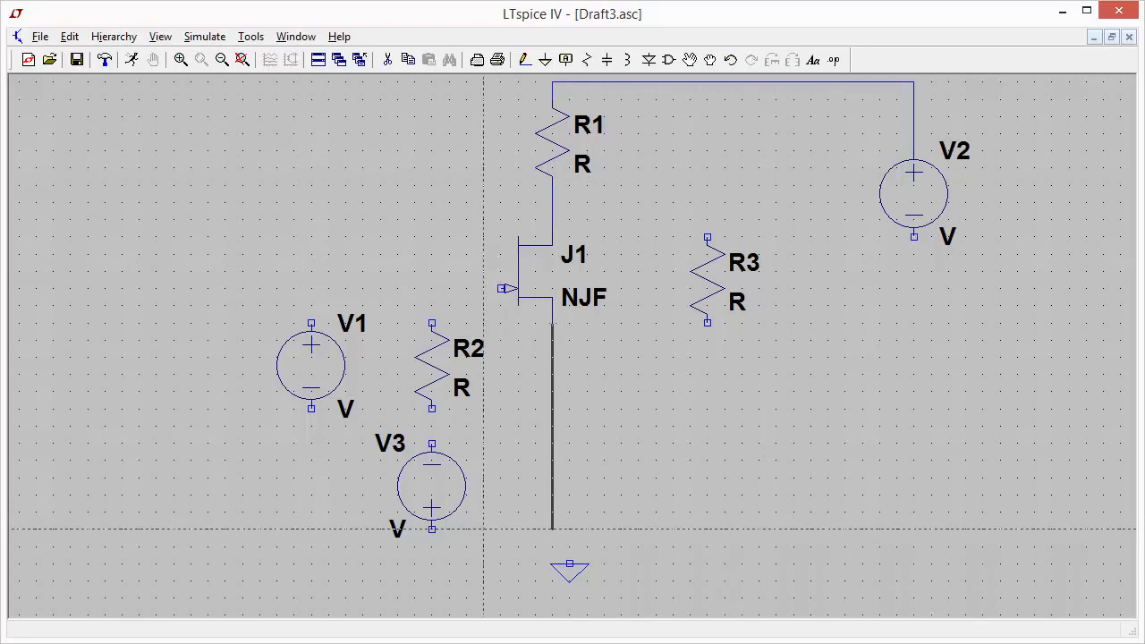
{"action": "left_click", "coordinate": [552, 546]}
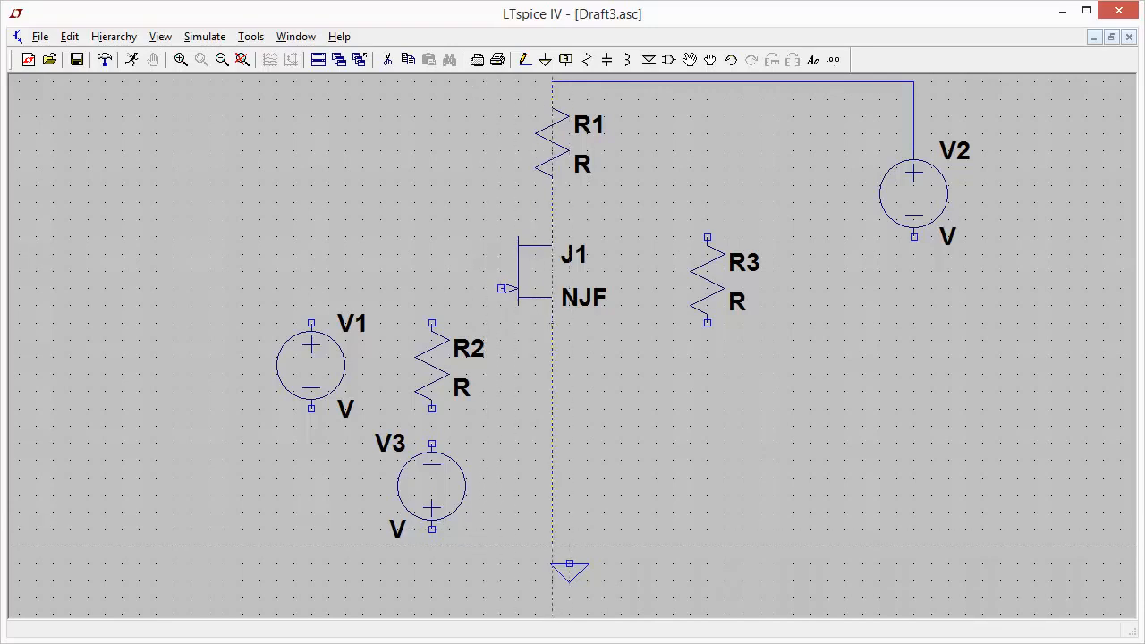
{"action": "left_click", "coordinate": [432, 529]}
{"action": "left_click", "coordinate": [432, 523]}
- Move the ground symbol directly beneath the corner of the J1 source wire and wire it to that corner
{"action": "left_click", "coordinate": [709, 60]}
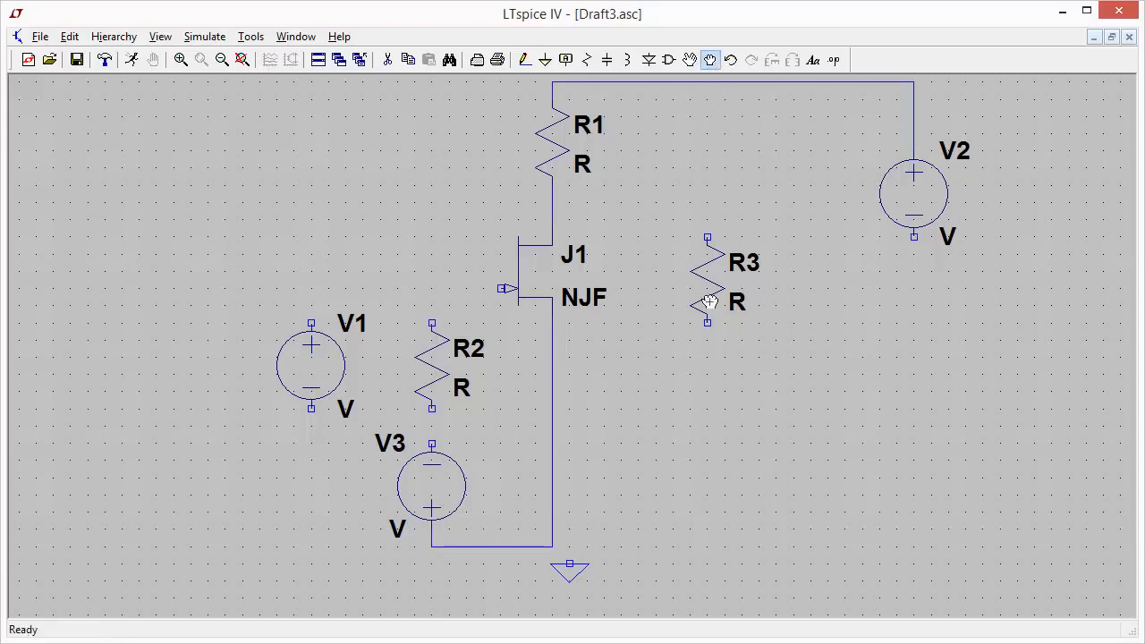
{"action": "left_click", "coordinate": [574, 577]}
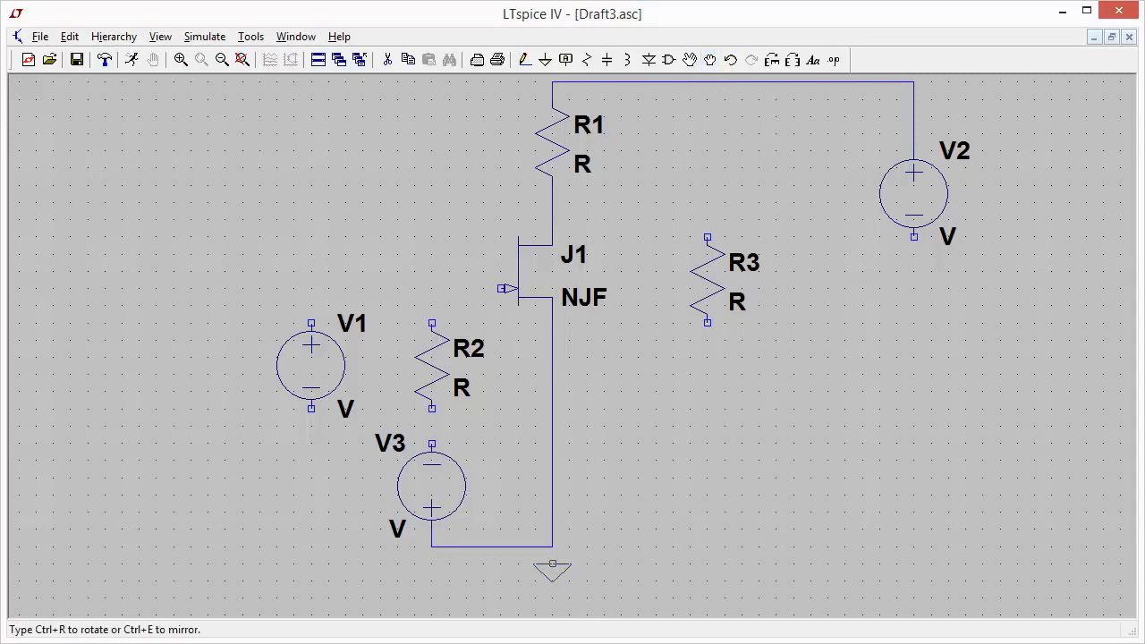
{"action": "left_click", "coordinate": [552, 570]}
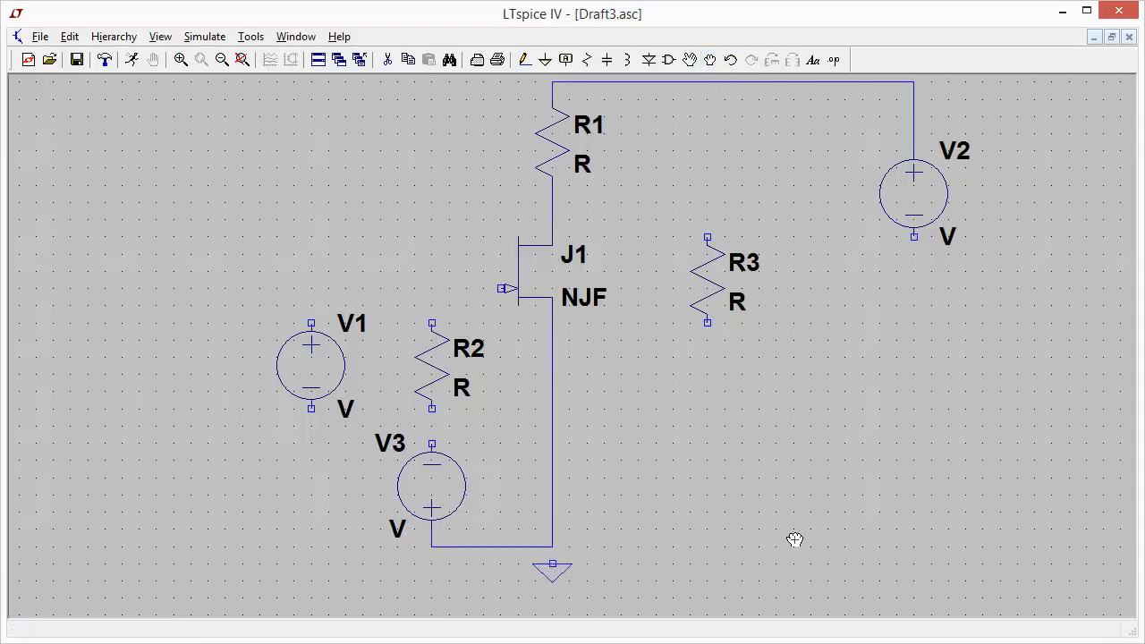
{"action": "left_click", "coordinate": [524, 59]}
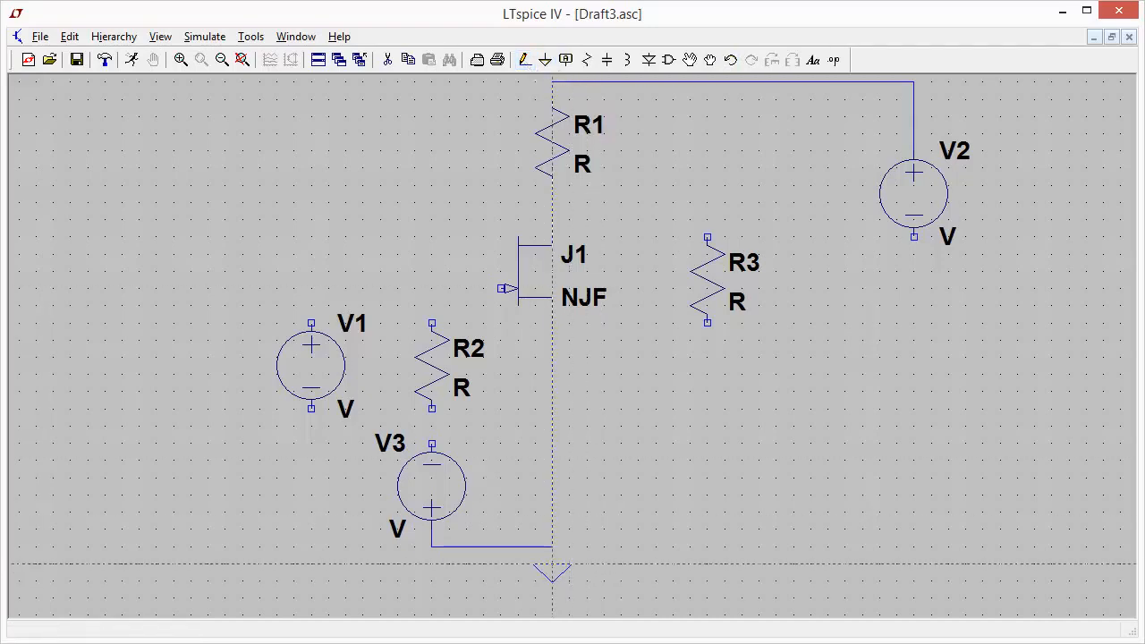
{"action": "left_click", "coordinate": [552, 564]}
{"action": "left_click", "coordinate": [552, 546]}
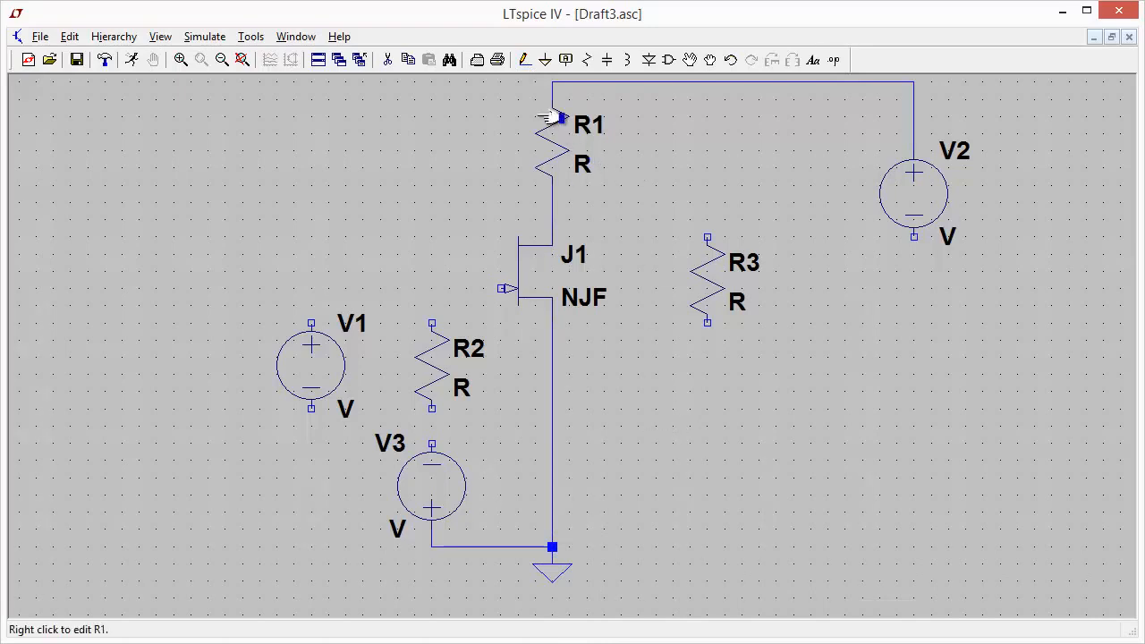
- Wire the negative terminal of V3 straight up to the lower end of R2
{"action": "left_click", "coordinate": [524, 59]}
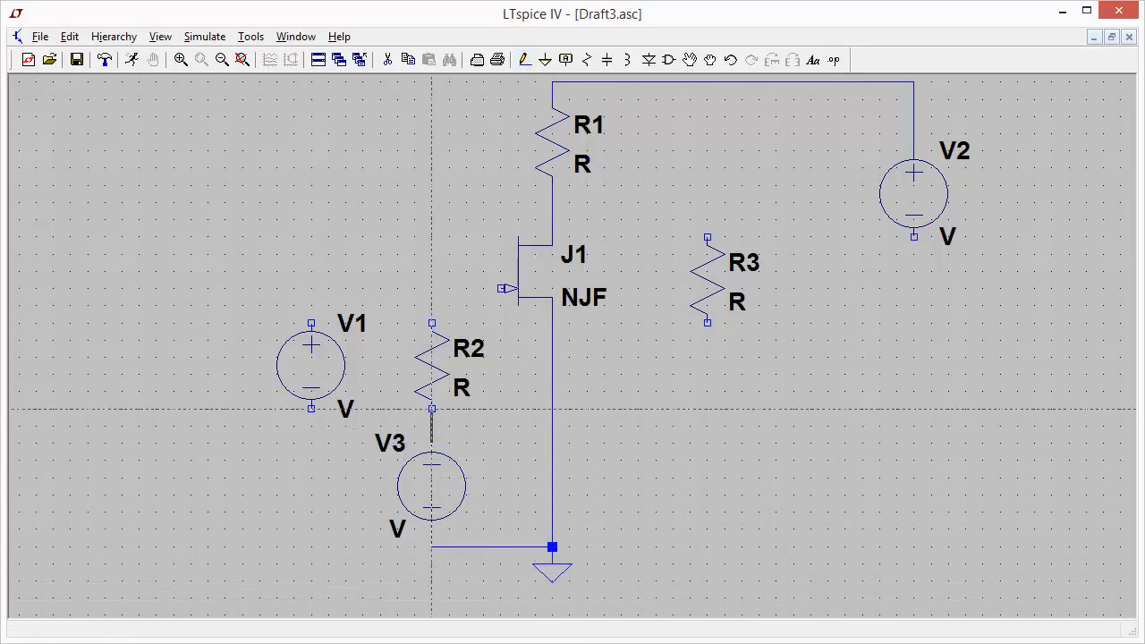
{"action": "left_click", "coordinate": [433, 409]}
{"action": "key", "text": "Escape"}
- Wire the positive terminal of V1 up and across to the gate of JFET J1
{"action": "left_click", "coordinate": [524, 60]}
{"action": "left_click", "coordinate": [311, 323]}
{"action": "left_click", "coordinate": [311, 288]}
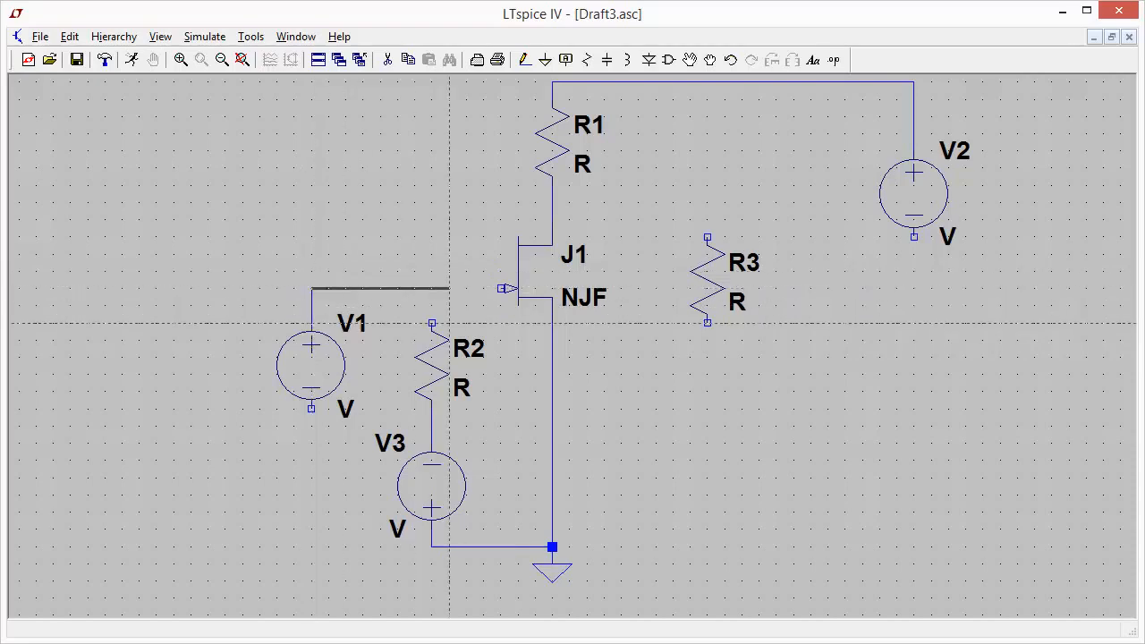
{"action": "left_click", "coordinate": [500, 304]}
{"action": "key", "text": "Escape"}
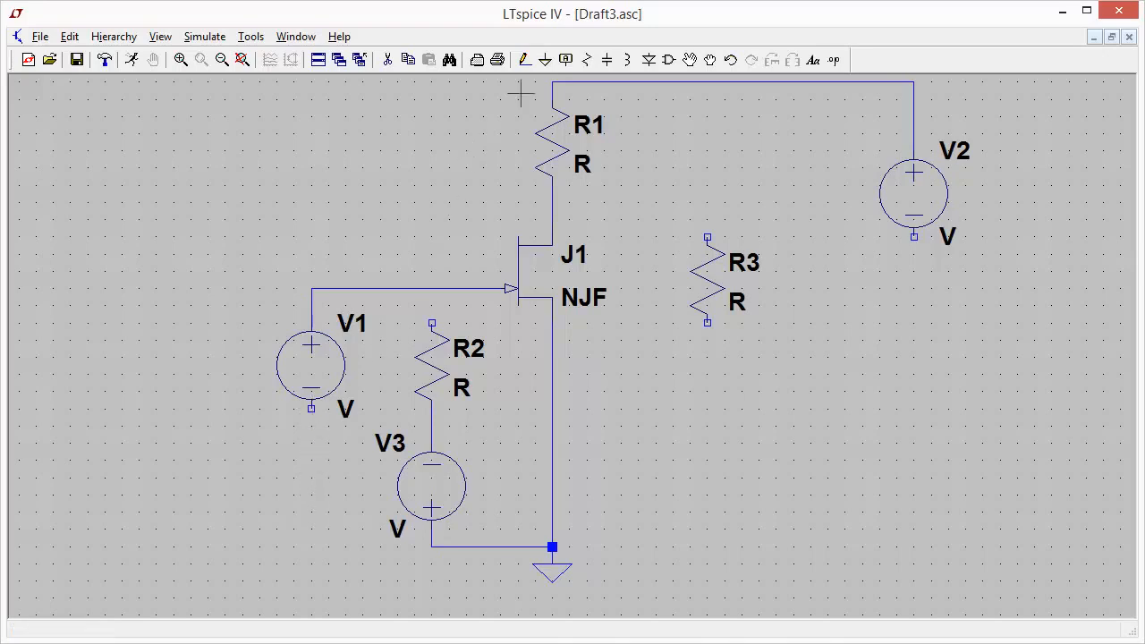
- Wire the negative terminal of V1 down and across to the ground node below J1
{"action": "left_click", "coordinate": [524, 59]}
{"action": "left_click", "coordinate": [311, 409]}
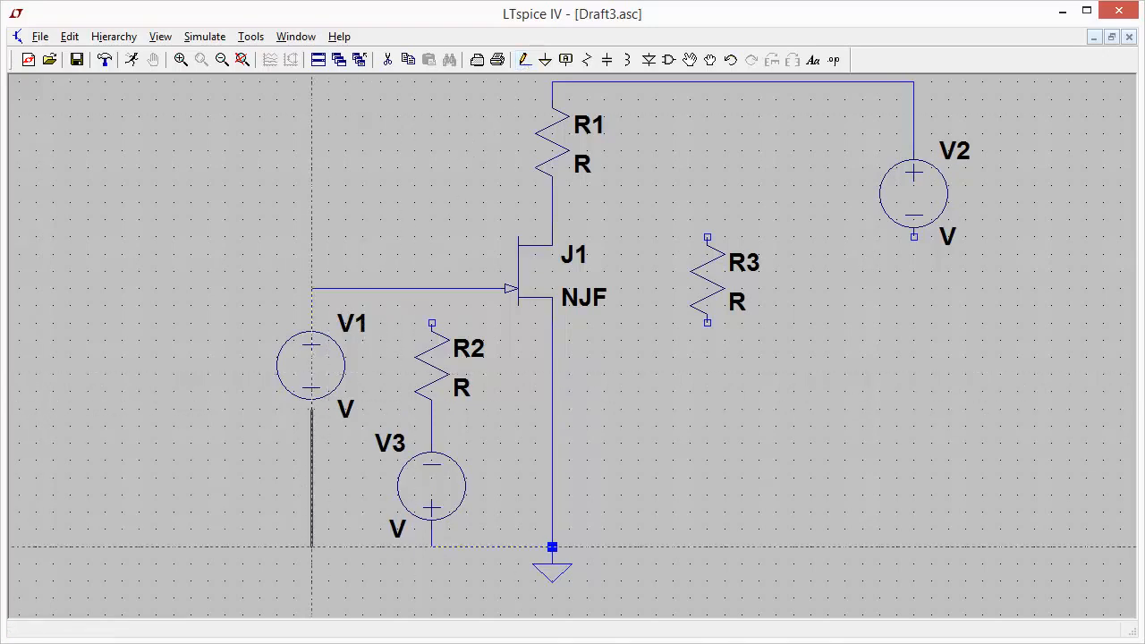
{"action": "left_click", "coordinate": [552, 546]}
{"action": "key", "text": "Escape"}
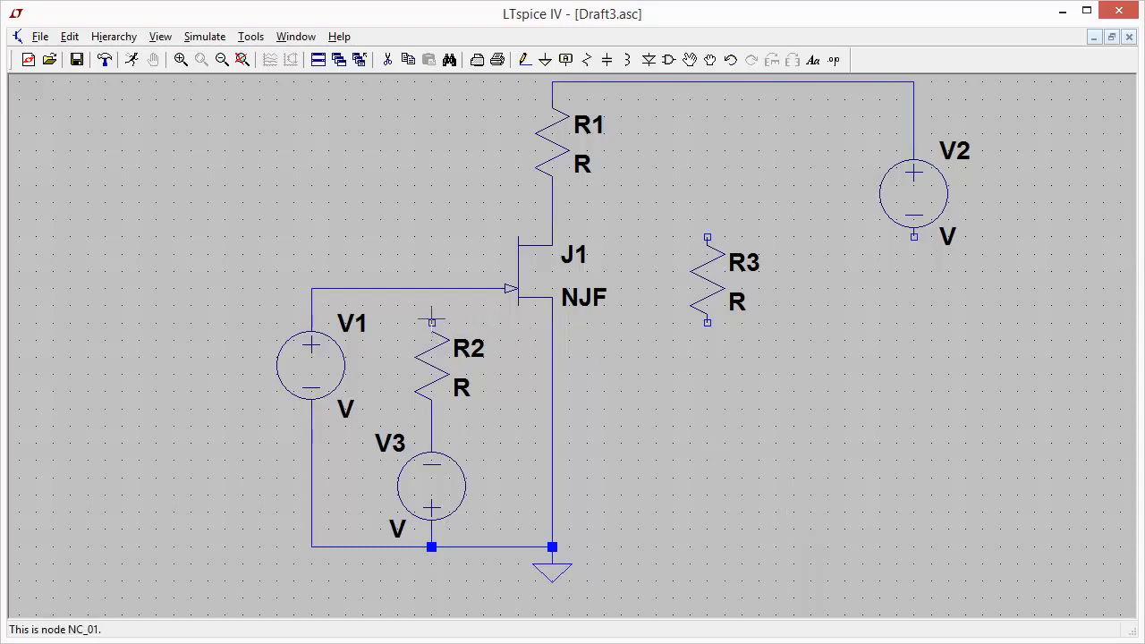
- Wire the upper end of R2 straight up to the gate wire between V1 and J1
{"action": "left_click", "coordinate": [525, 60]}
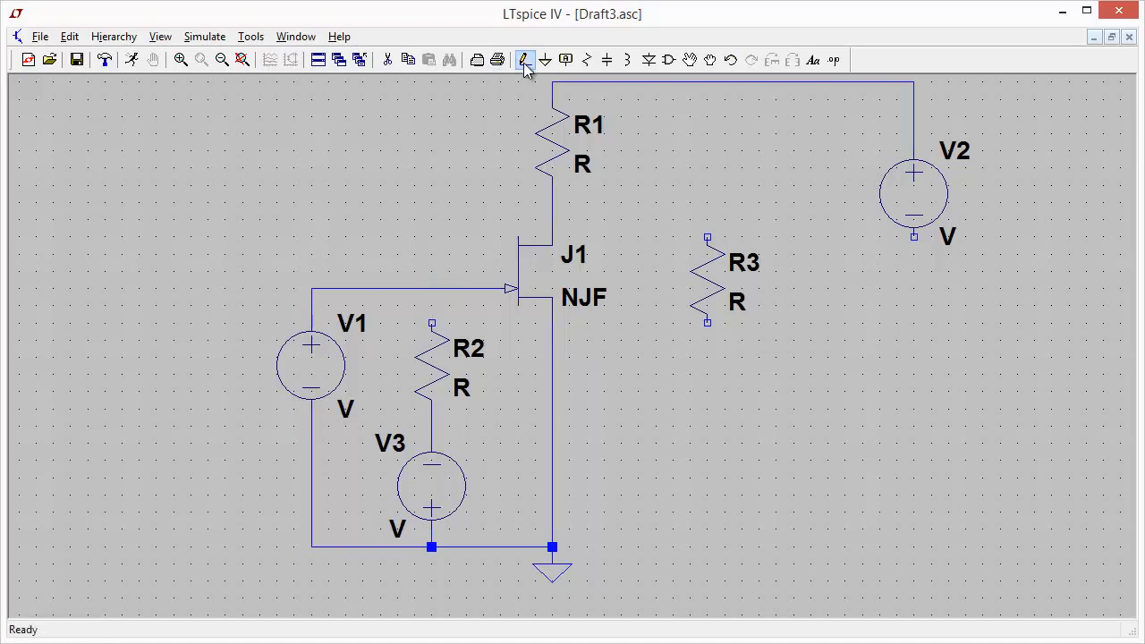
{"action": "left_click", "coordinate": [432, 323]}
{"action": "left_click", "coordinate": [432, 289]}
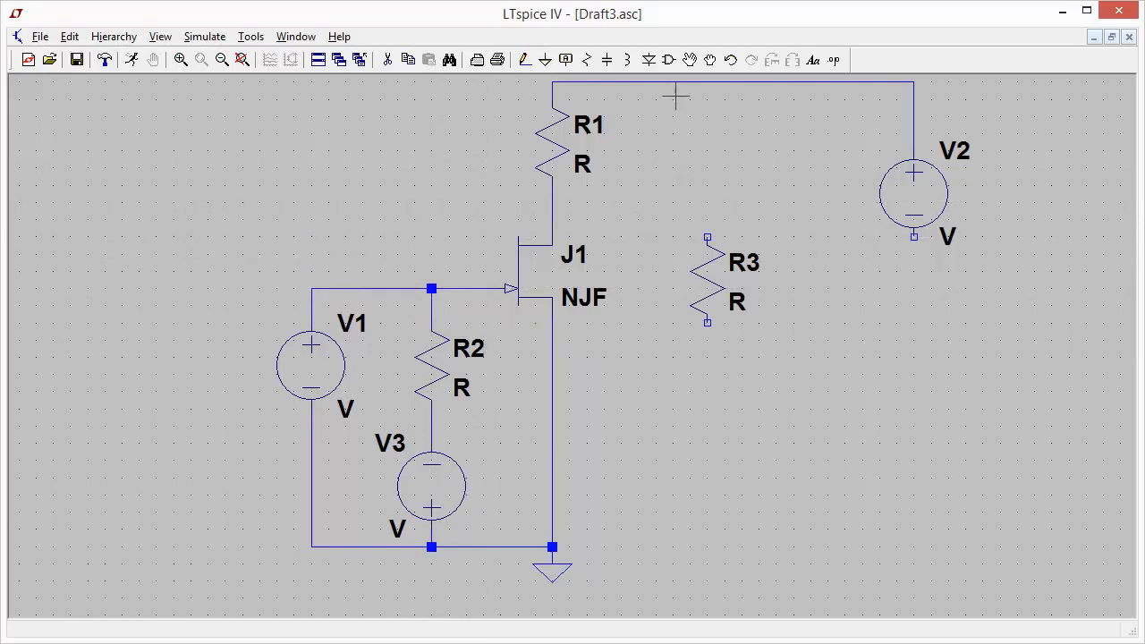
{"action": "key", "text": "Escape"}
- Place a vertical capacitor in the empty area above V1 and a horizontal one between R1 and R3
{"action": "left_click", "coordinate": [607, 60]}
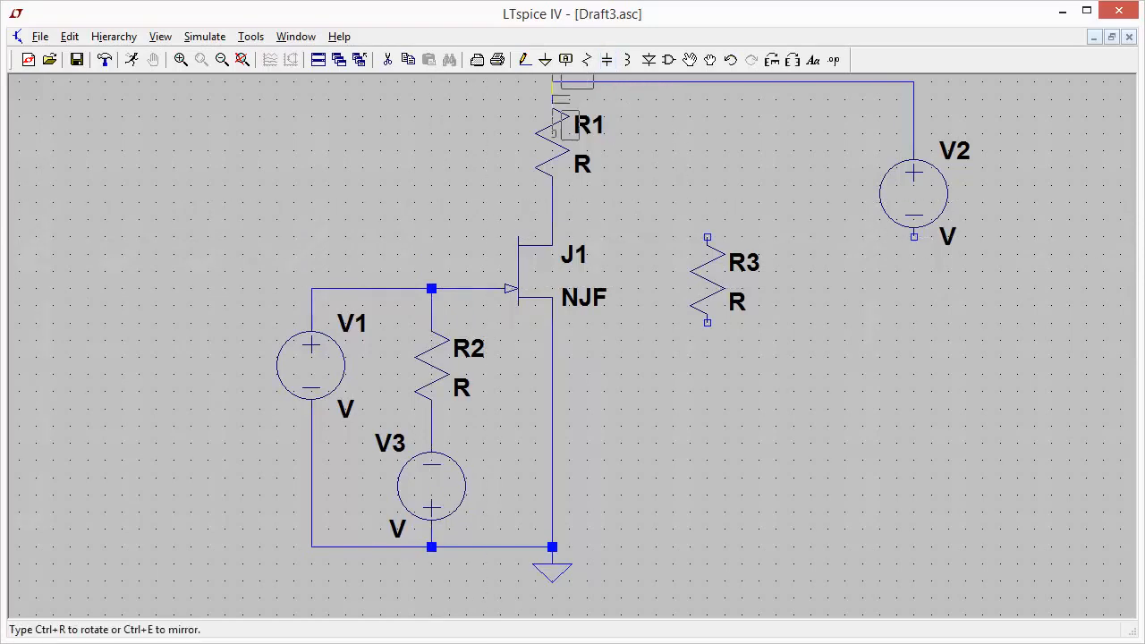
{"action": "left_click", "coordinate": [242, 152]}
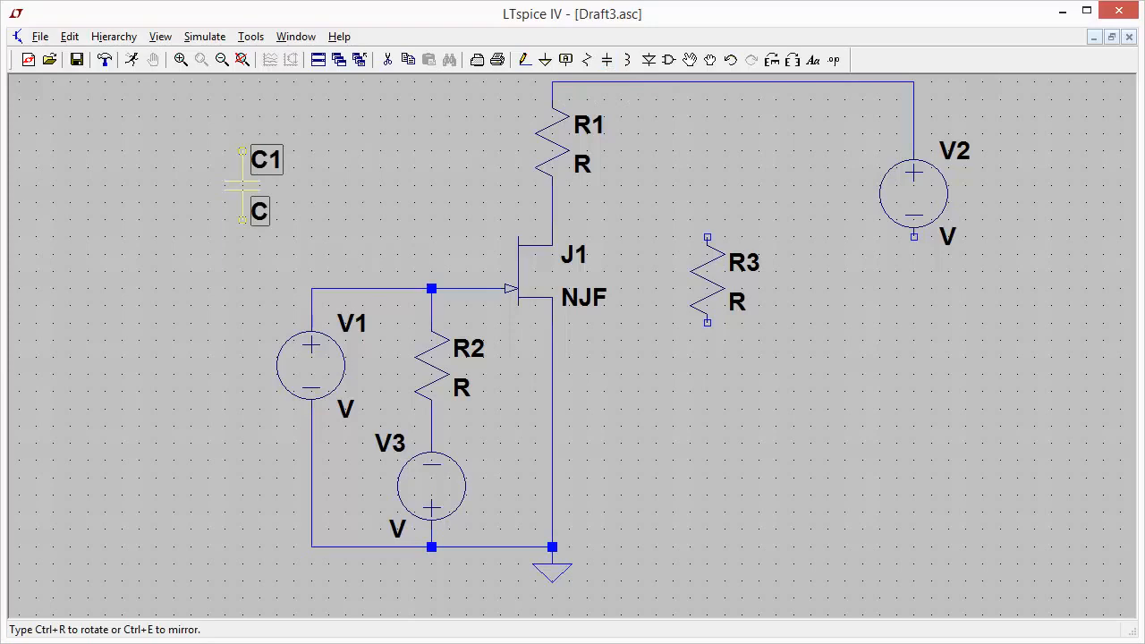
{"action": "key", "text": "ctrl+r"}
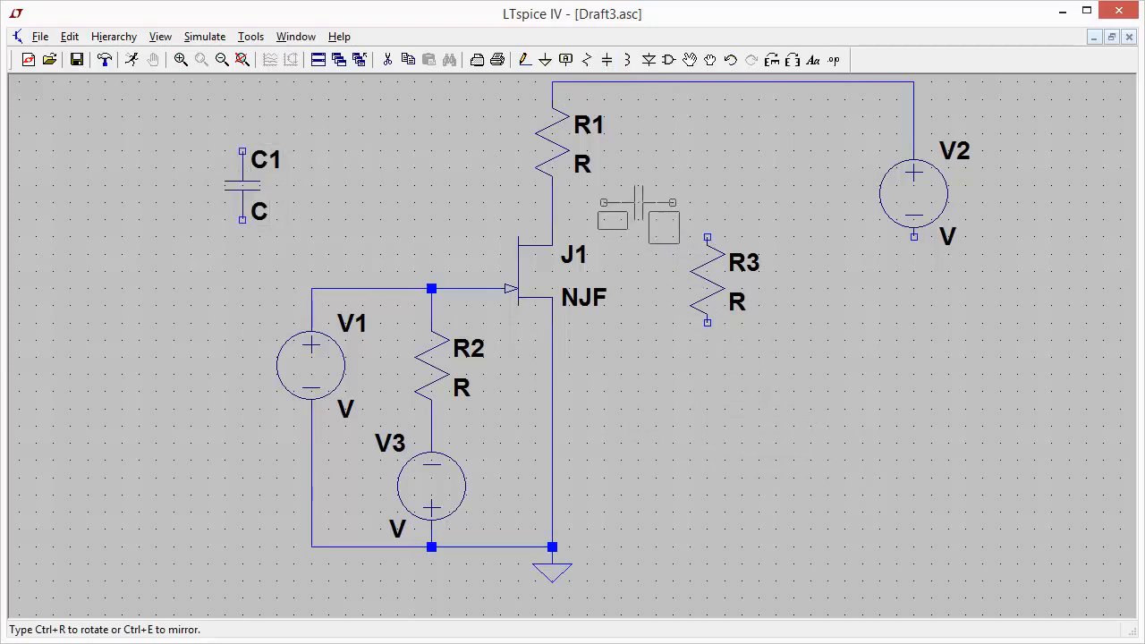
{"action": "left_click", "coordinate": [639, 203]}
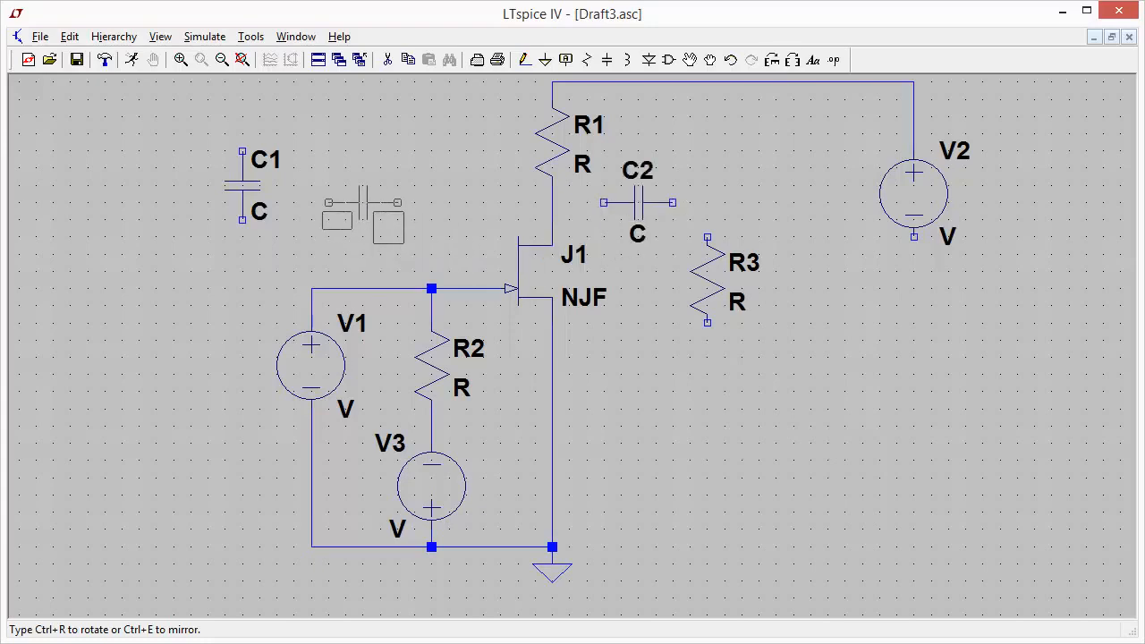
{"action": "key", "text": "Escape"}
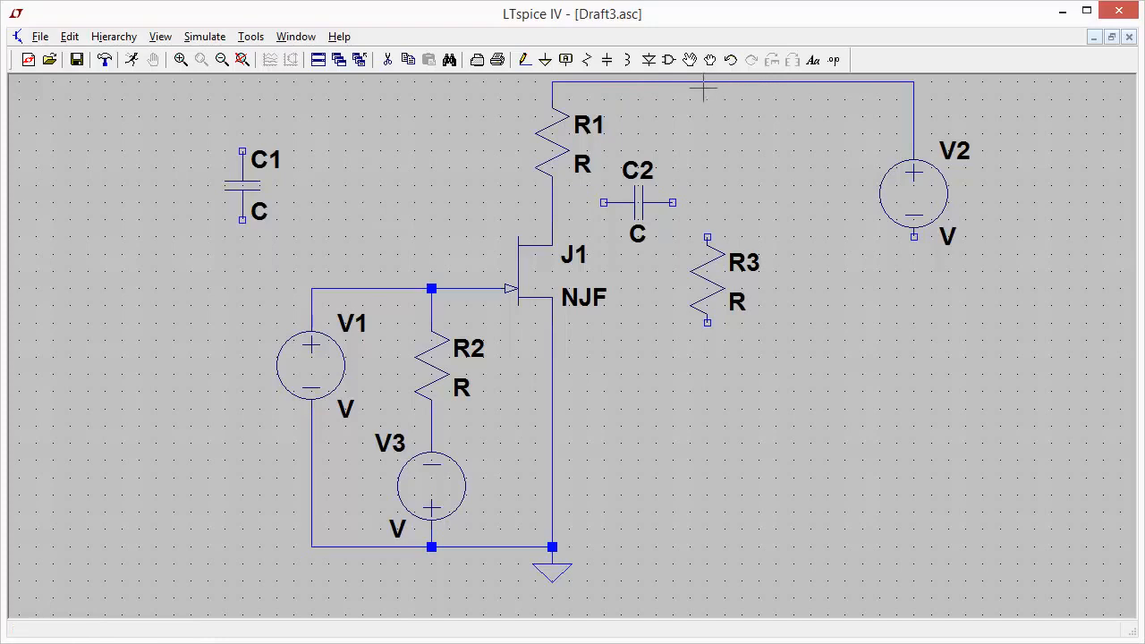
{"action": "left_click", "coordinate": [242, 186]}
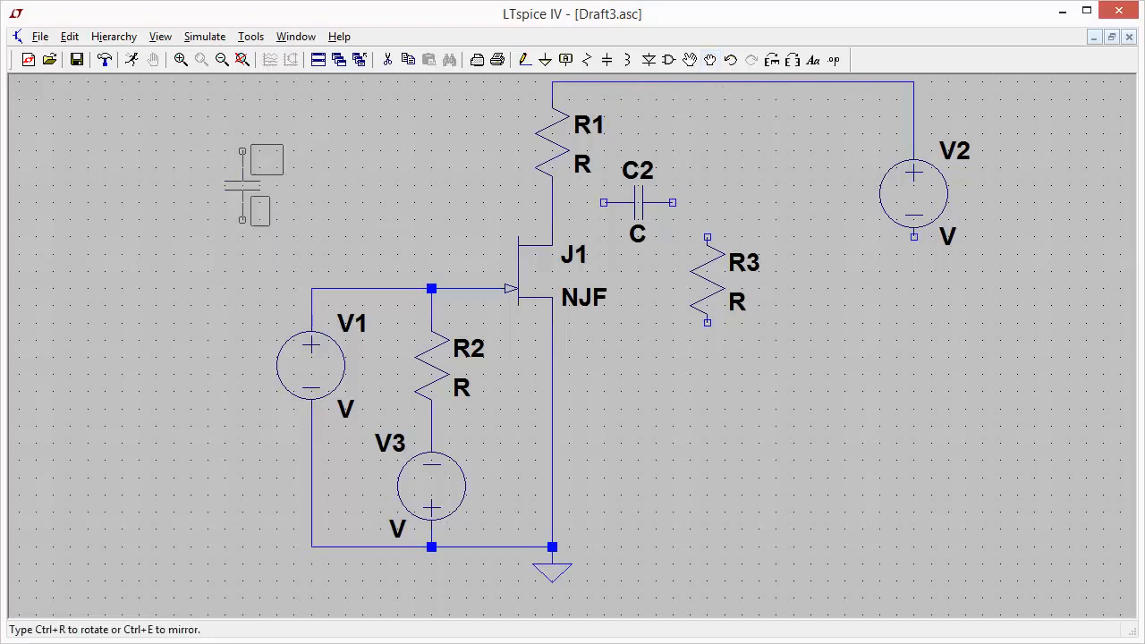
{"action": "key", "text": "ctrl+r"}
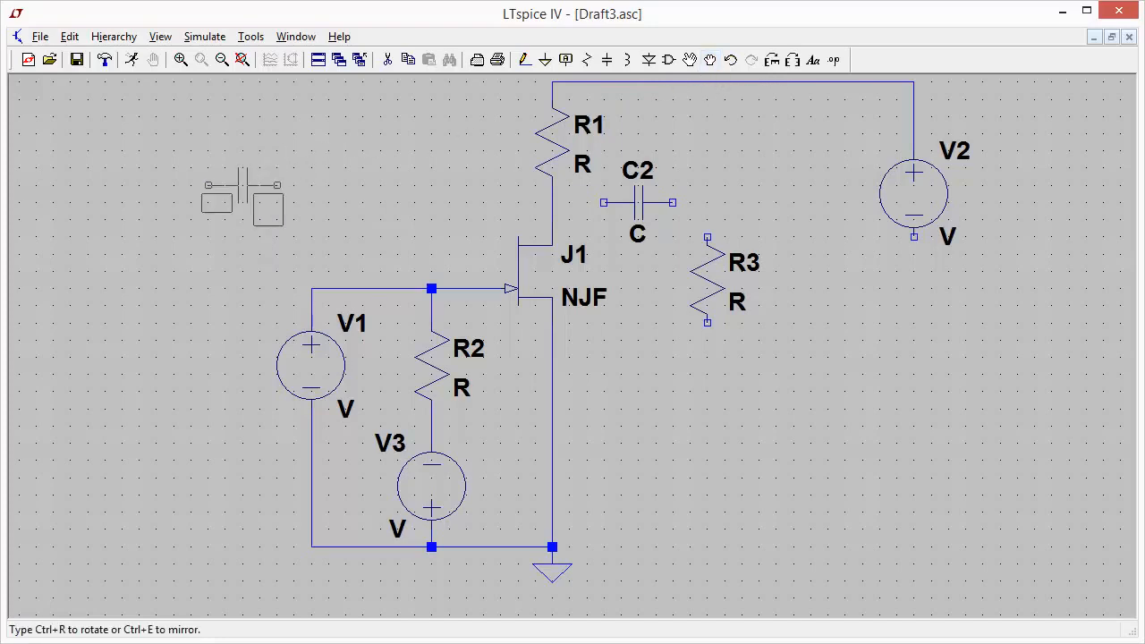
{"action": "key", "text": "Escape"}
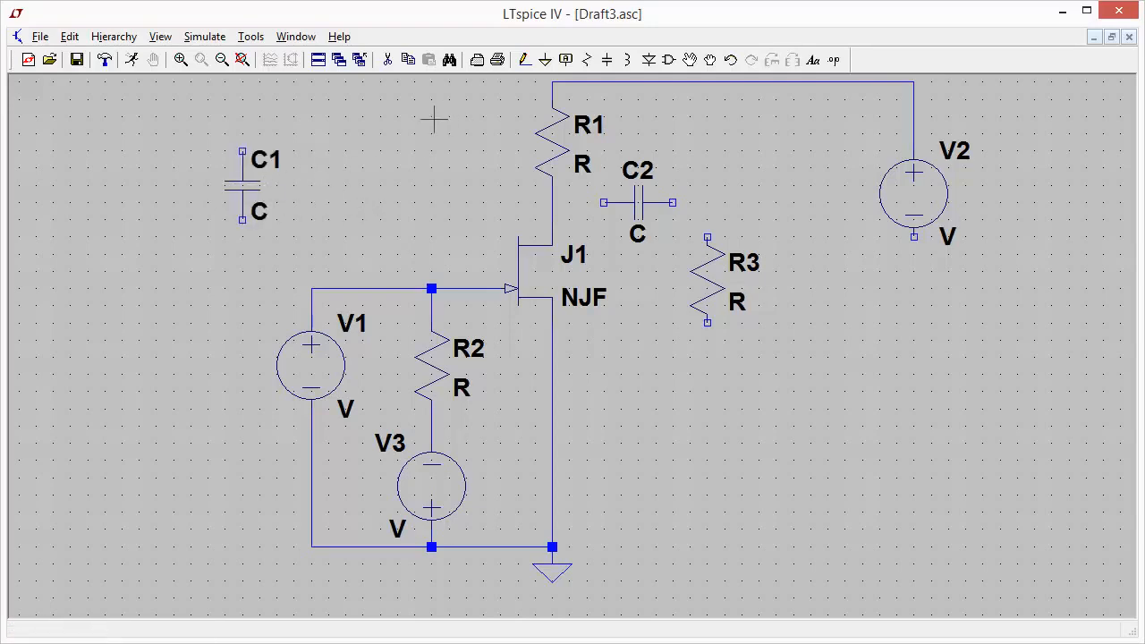
- Rotate C1 horizontal and insert it in the gate wire between V1 and R2, and shift V1 down clear of its label
{"action": "left_click", "coordinate": [707, 66]}
{"action": "left_click", "coordinate": [244, 183]}
{"action": "key", "text": "ctrl+r"}
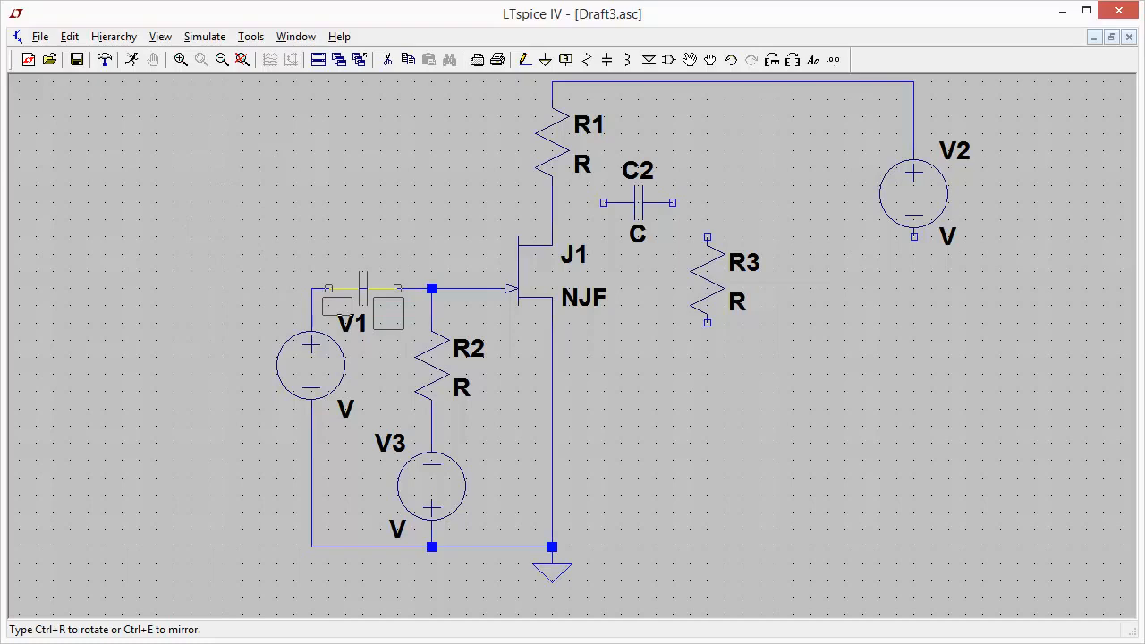
{"action": "left_click", "coordinate": [363, 273]}
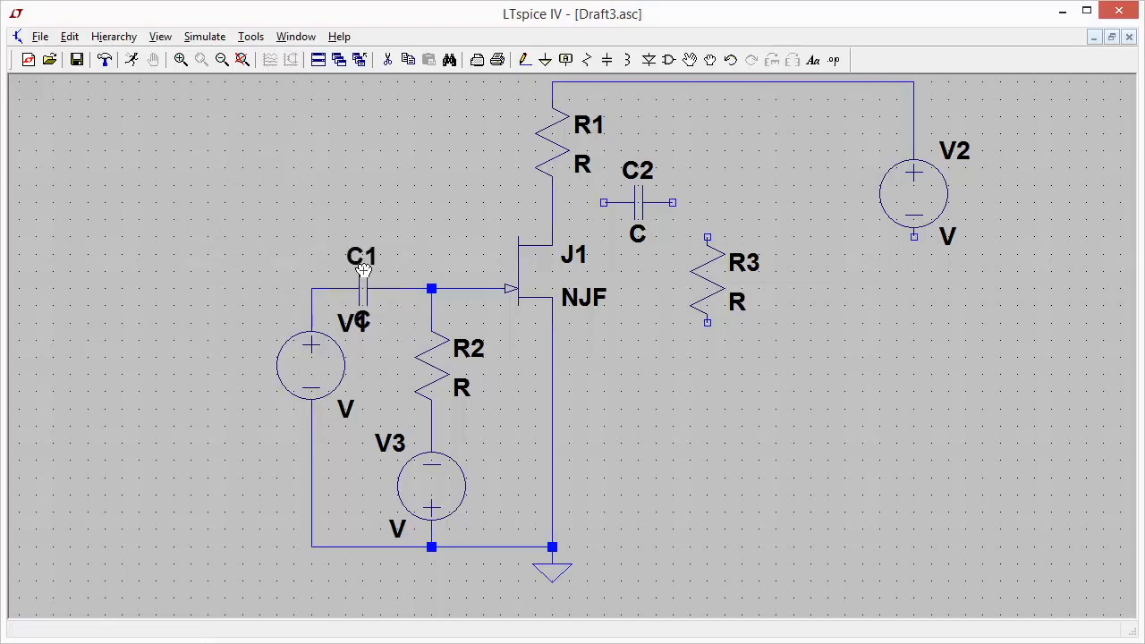
{"action": "left_click", "coordinate": [330, 397]}
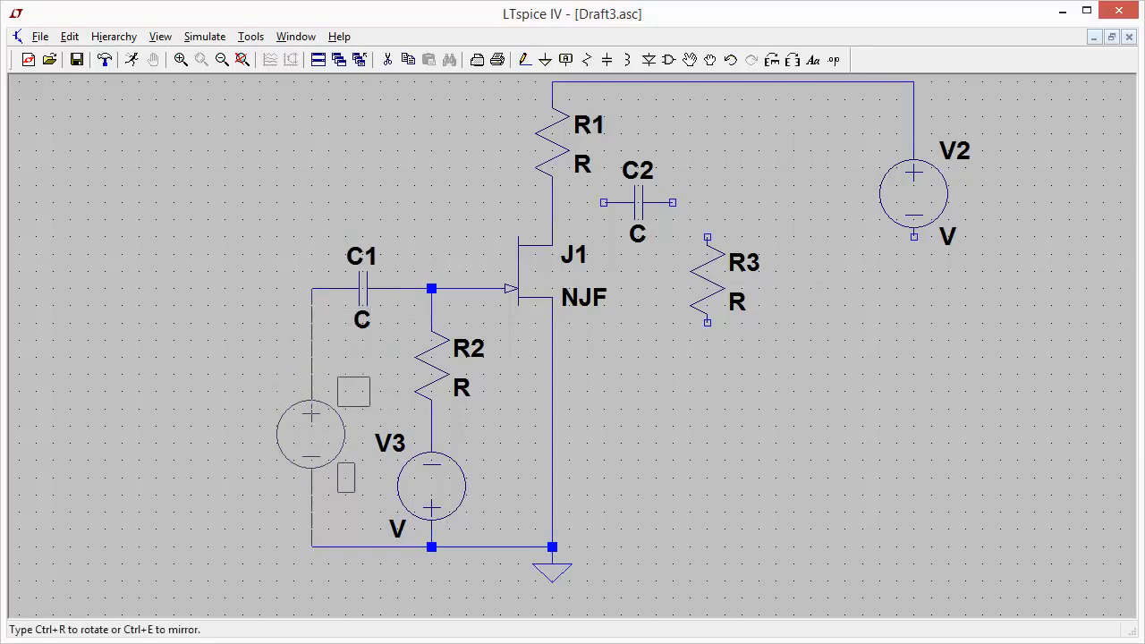
{"action": "left_click", "coordinate": [328, 460]}
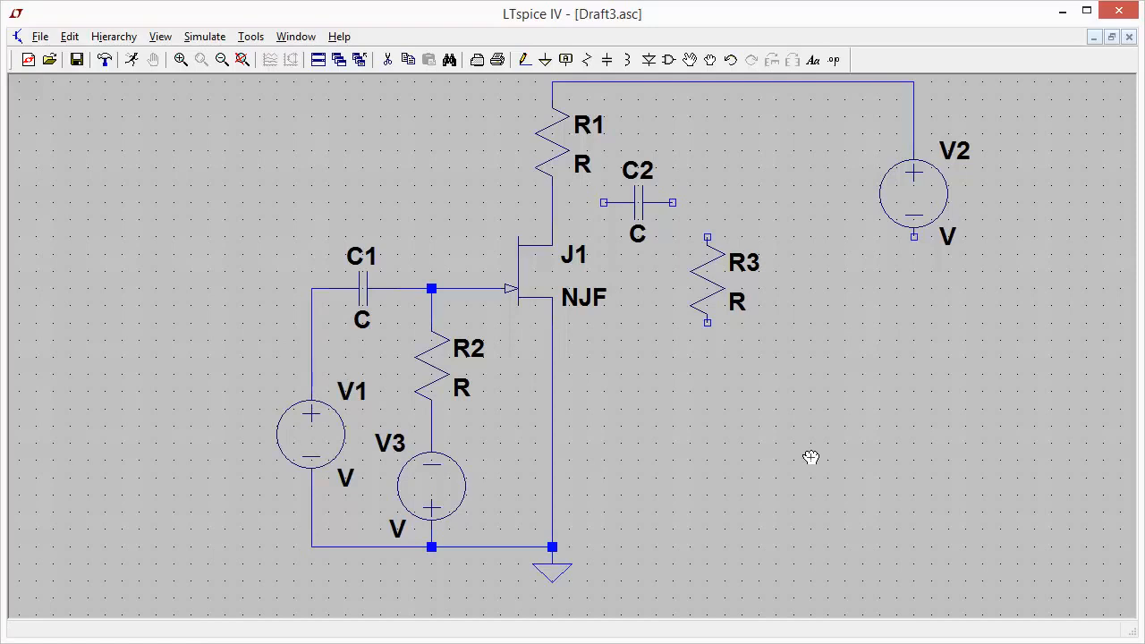
- Wire the end of C2 nearest J1 across to the wire between R1 and the J1 drain
{"action": "left_click", "coordinate": [525, 59]}
{"action": "left_click", "coordinate": [604, 203]}
{"action": "left_click", "coordinate": [552, 202]}
{"action": "key", "text": "Escape"}
- Wire the free end of C2 across and down to the upper end of R3
{"action": "left_click", "coordinate": [525, 60]}
{"action": "left_click", "coordinate": [674, 202]}
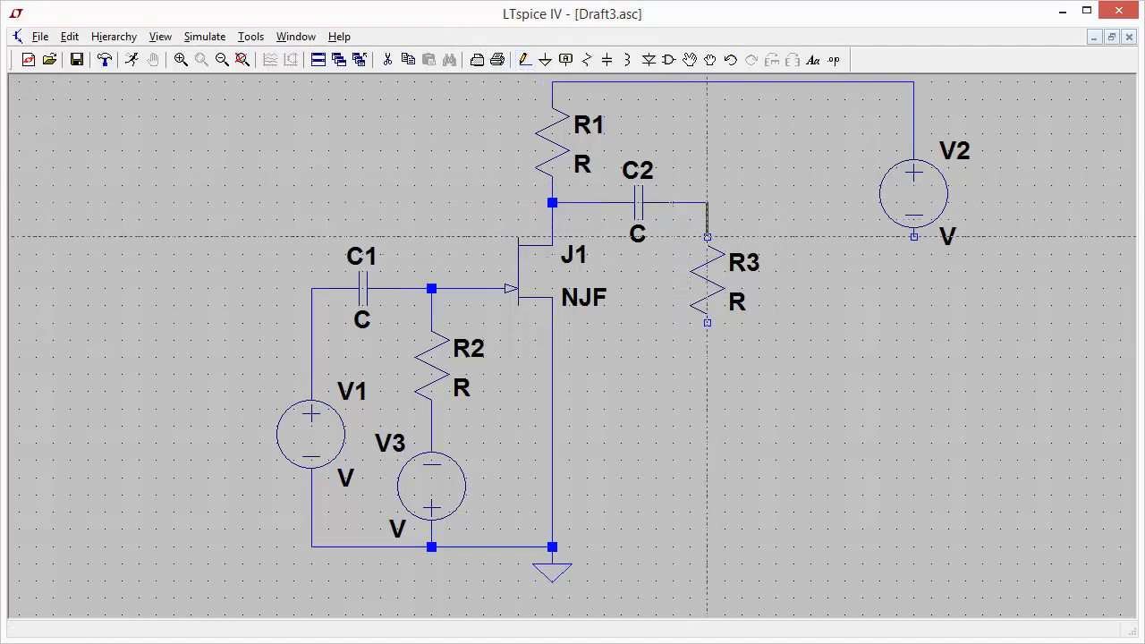
{"action": "left_click", "coordinate": [706, 237]}
{"action": "key", "text": "Escape"}
- Wire the lower end of R3 down and across to the ground node
{"action": "left_click", "coordinate": [525, 60]}
{"action": "left_click", "coordinate": [707, 322]}
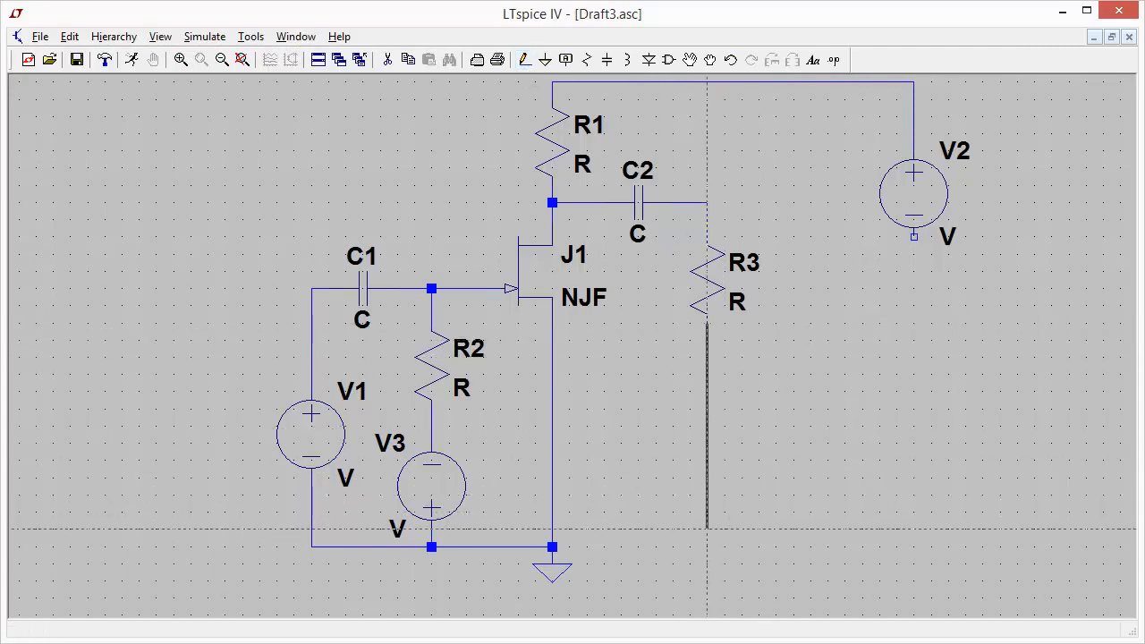
{"action": "left_click", "coordinate": [707, 546]}
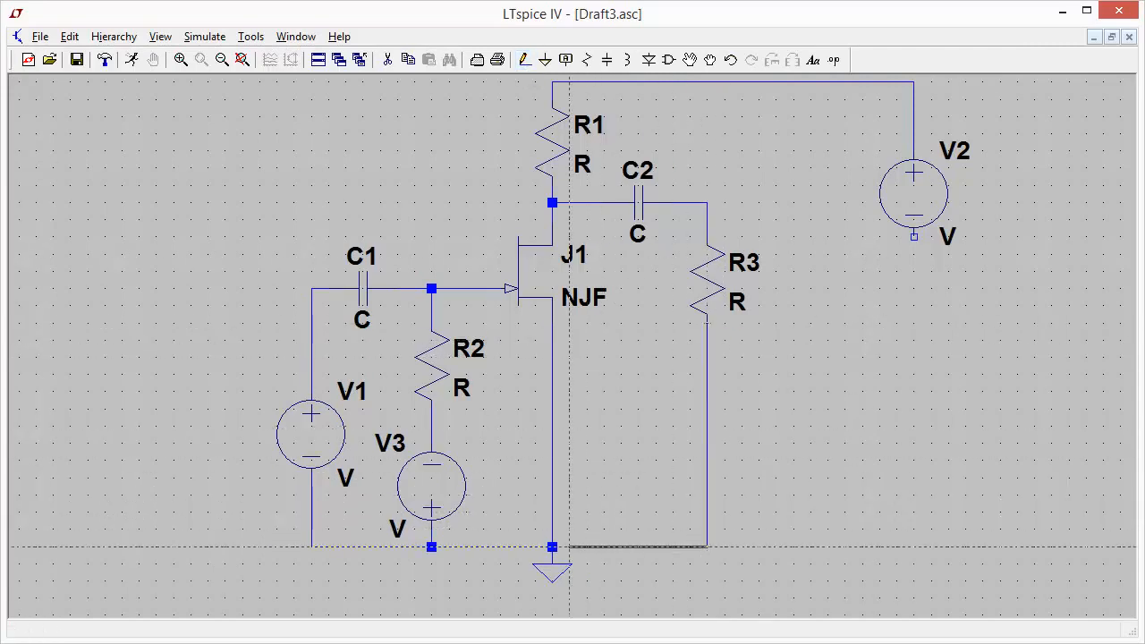
{"action": "left_click", "coordinate": [553, 546]}
{"action": "right_click", "coordinate": [552, 545]}
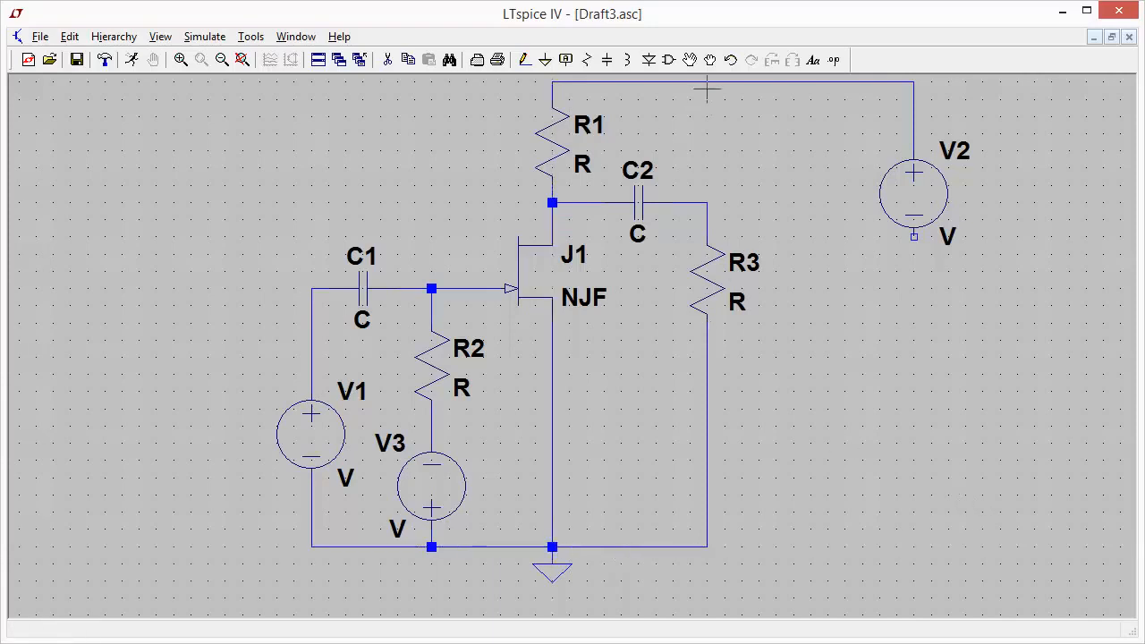
- Shift R3 down along its vertical wire, keeping its connections, to about the height of V1
{"action": "left_click", "coordinate": [709, 60]}
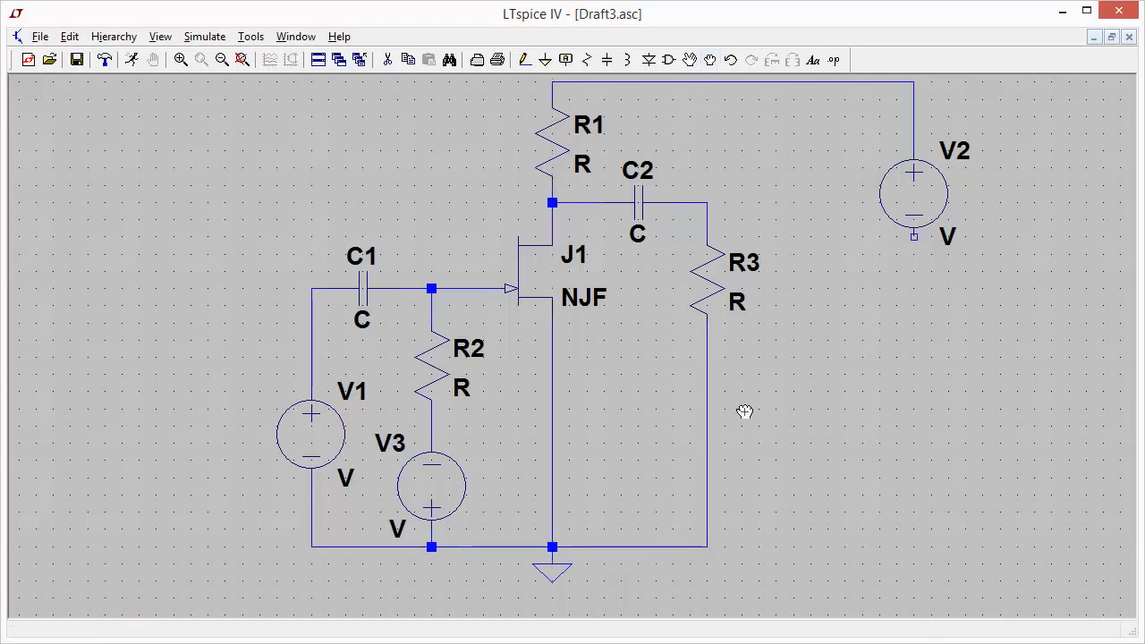
{"action": "left_click", "coordinate": [722, 300]}
{"action": "left_click", "coordinate": [723, 418]}
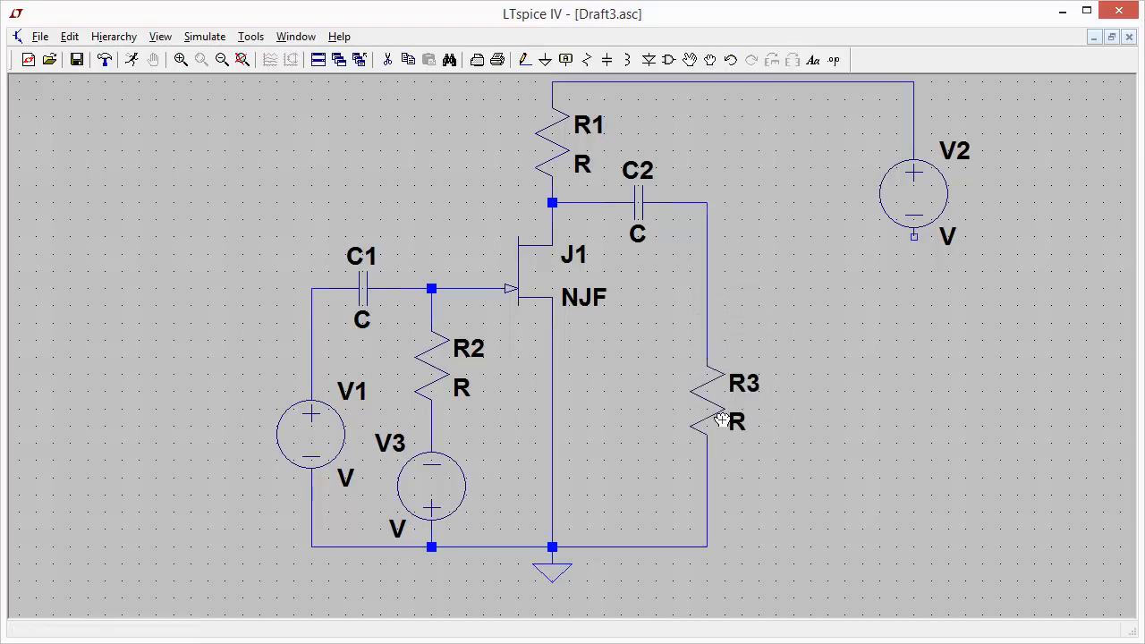
- Wire the negative terminal of V2 down and across to the ground wire corner below R3
{"action": "left_click", "coordinate": [525, 59]}
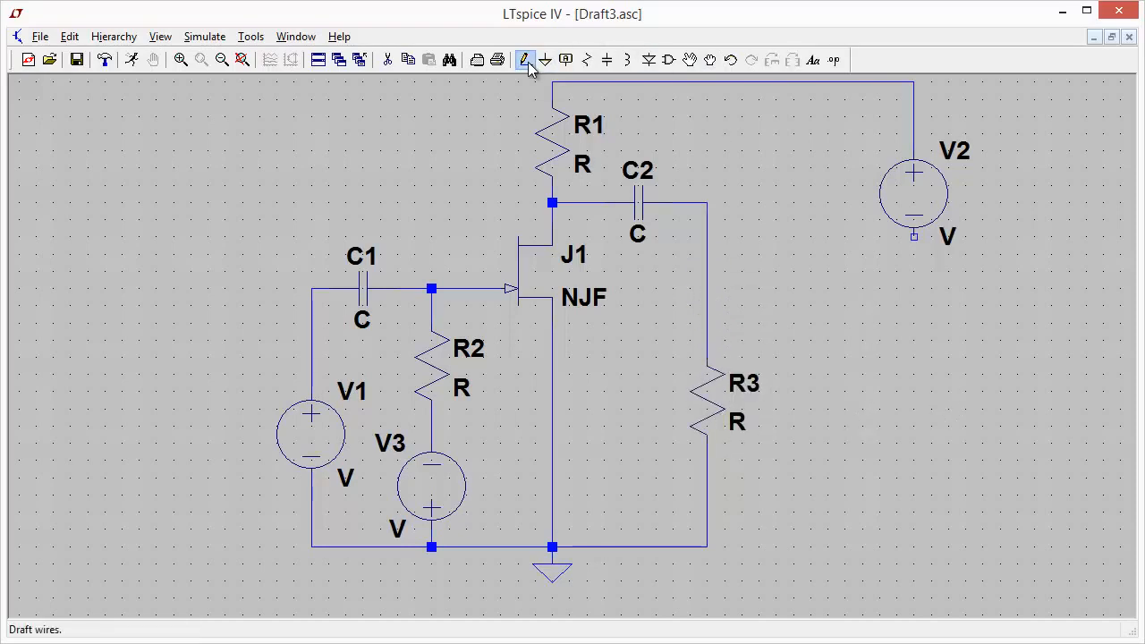
{"action": "left_click", "coordinate": [914, 237]}
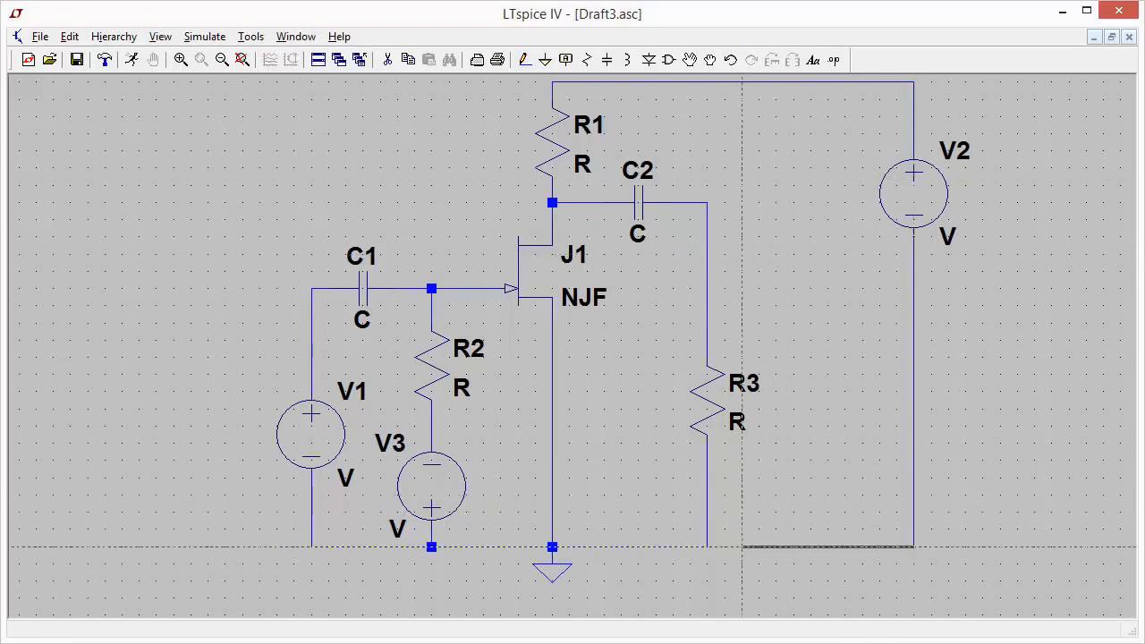
{"action": "left_click", "coordinate": [707, 546]}
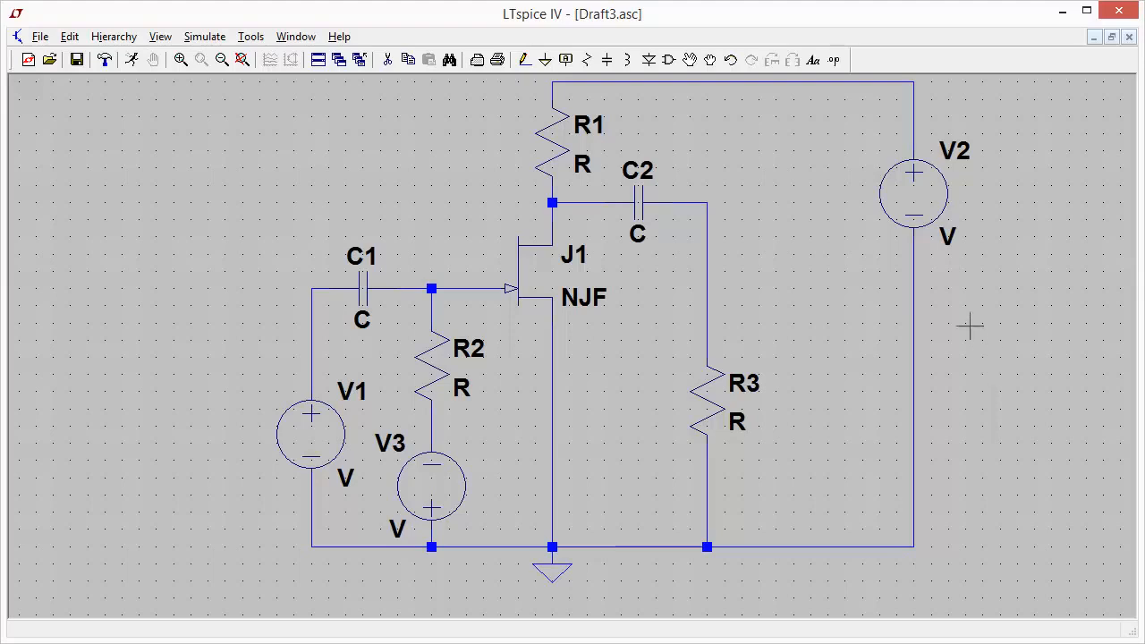
- Set the DC value of voltage source V2 to 84 V
{"action": "left_click", "coordinate": [710, 59]}
{"action": "right_click", "coordinate": [934, 218]}
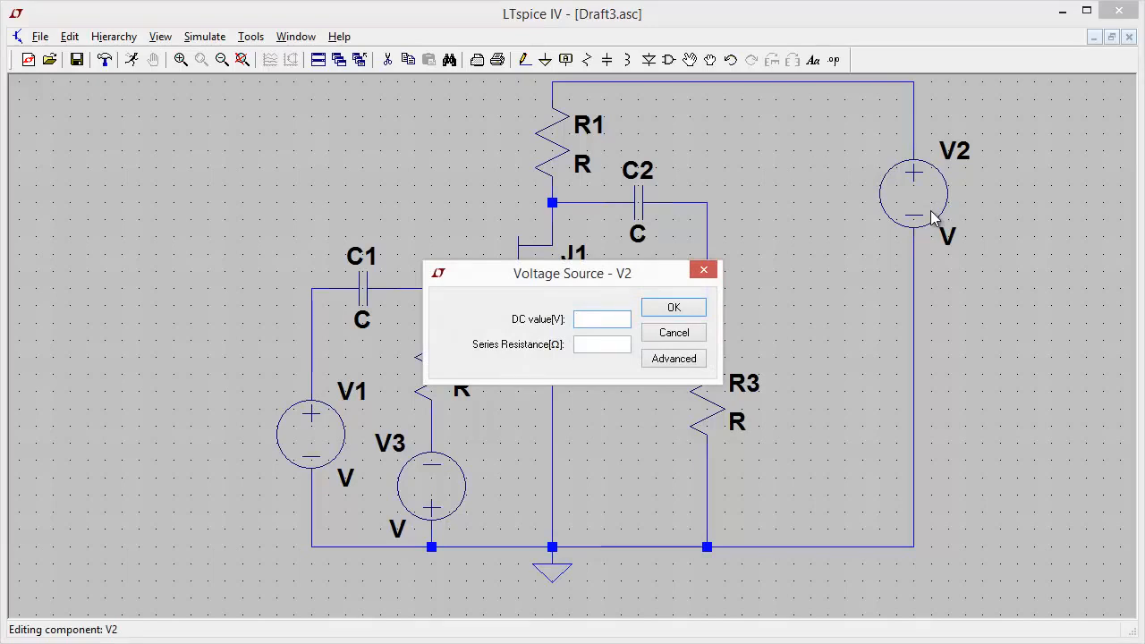
{"action": "type", "text": "84"}
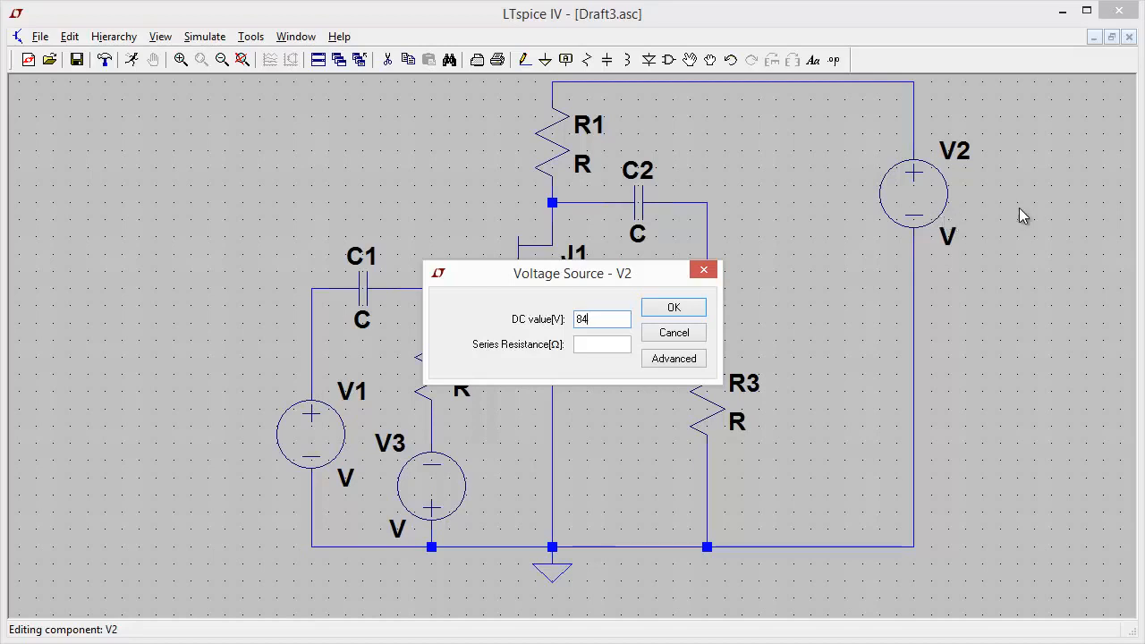
{"action": "left_click", "coordinate": [684, 309]}
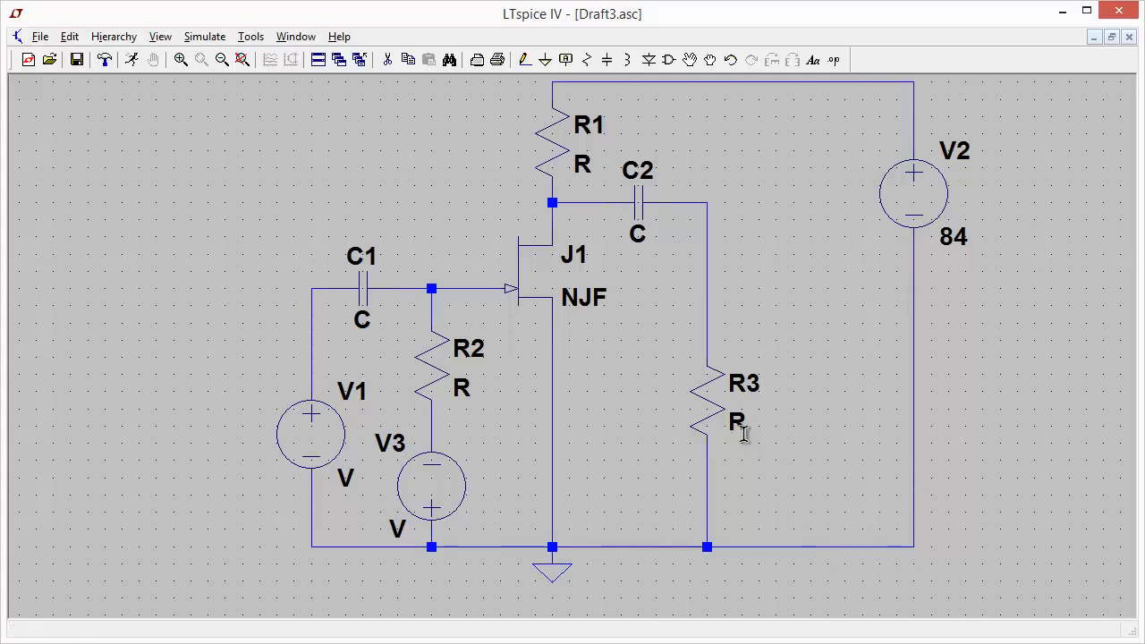
- Set the resistance of R3 to 8 ohms
{"action": "right_click", "coordinate": [712, 414]}
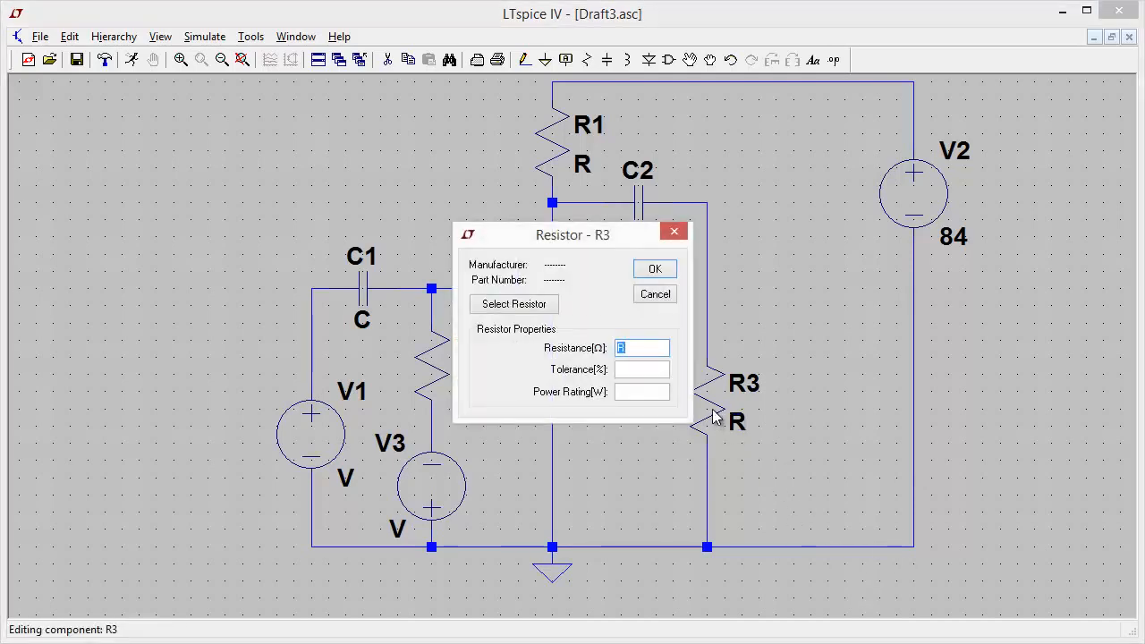
{"action": "type", "text": "8"}
{"action": "left_click", "coordinate": [655, 270]}
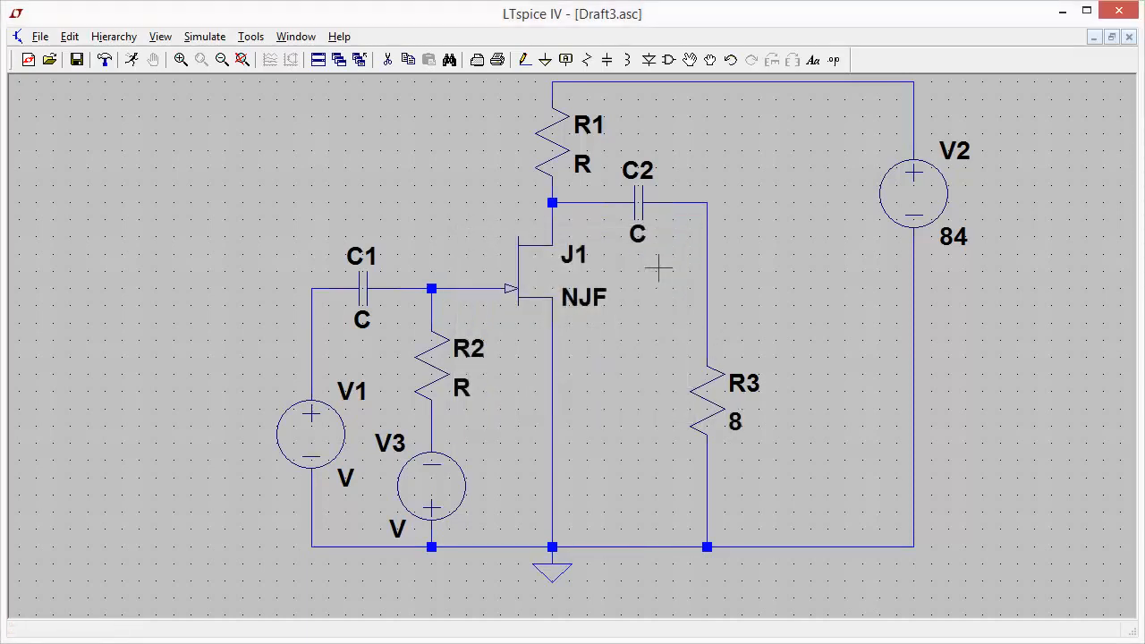
- Set the resistance of R1 to 23 ohms
{"action": "right_click", "coordinate": [567, 157]}
{"action": "left_click", "coordinate": [629, 347]}
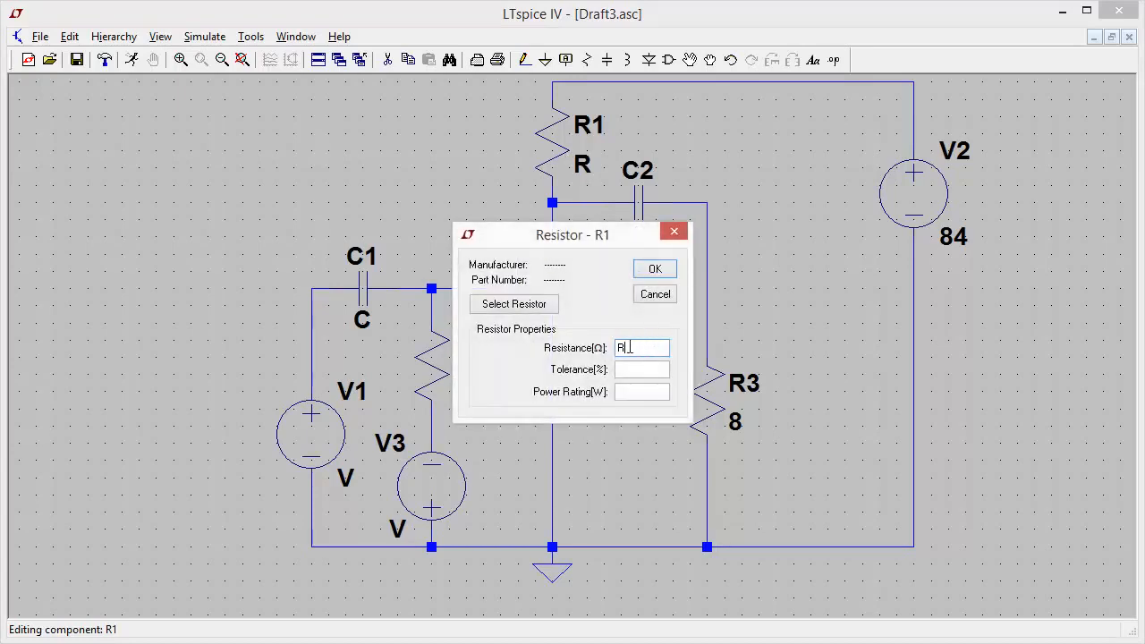
{"action": "left_click_drag", "start_coordinate": [629, 347], "coordinate": [614, 352]}
{"action": "type", "text": "23"}
{"action": "left_click", "coordinate": [660, 271]}
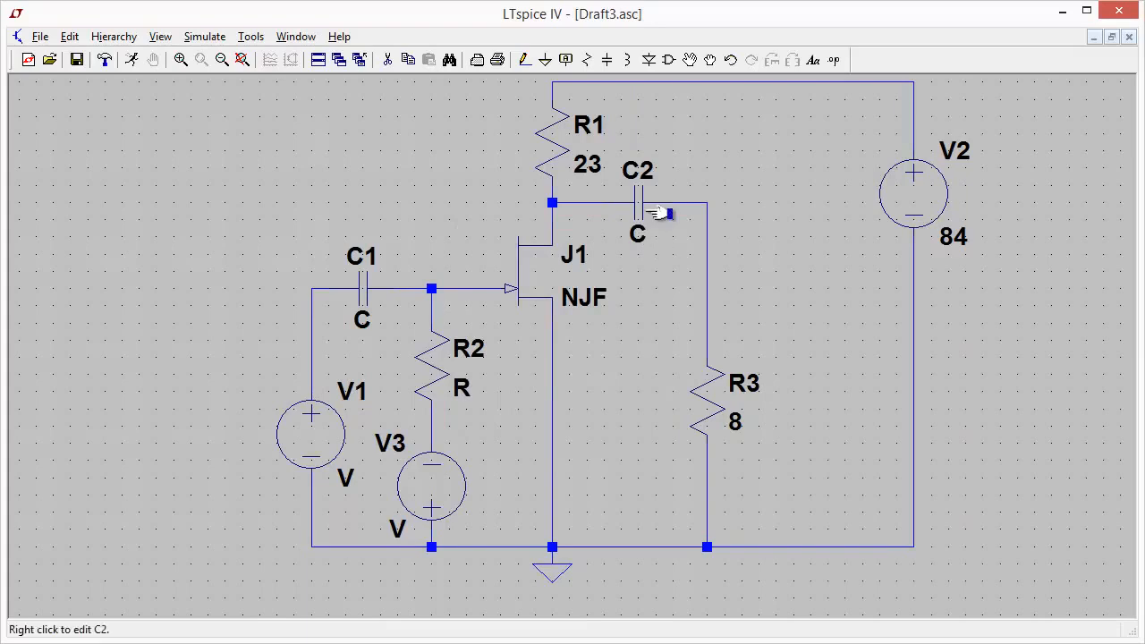
- Set the capacitance of output coupling capacitor C2 to 10000u
{"action": "right_click", "coordinate": [645, 215]}
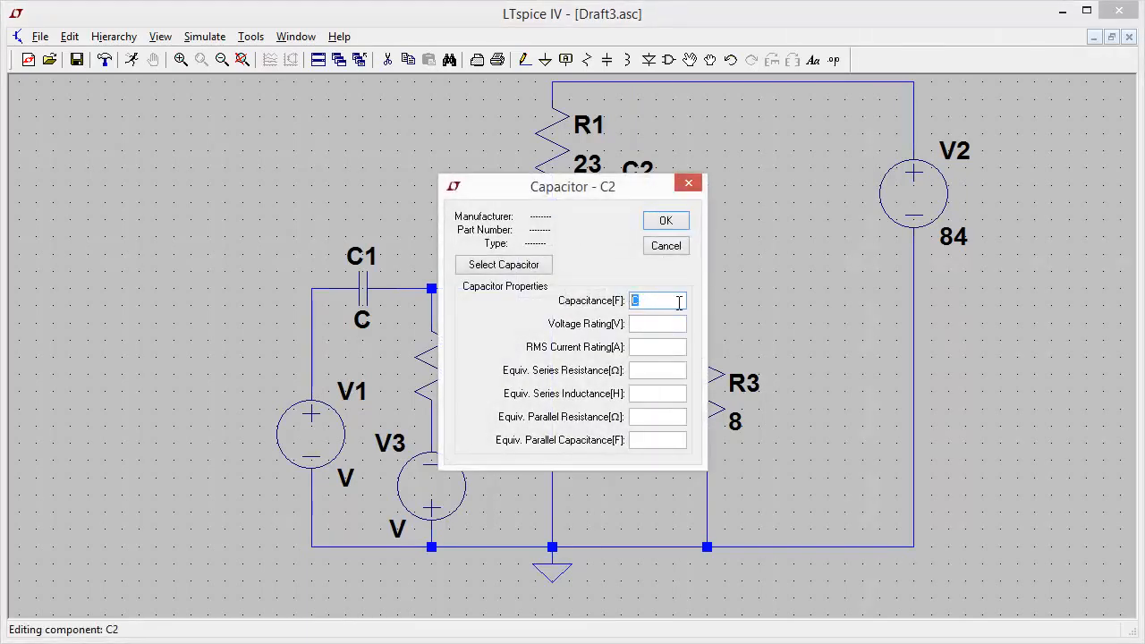
{"action": "type", "text": "10000u"}
{"action": "left_click", "coordinate": [668, 223]}
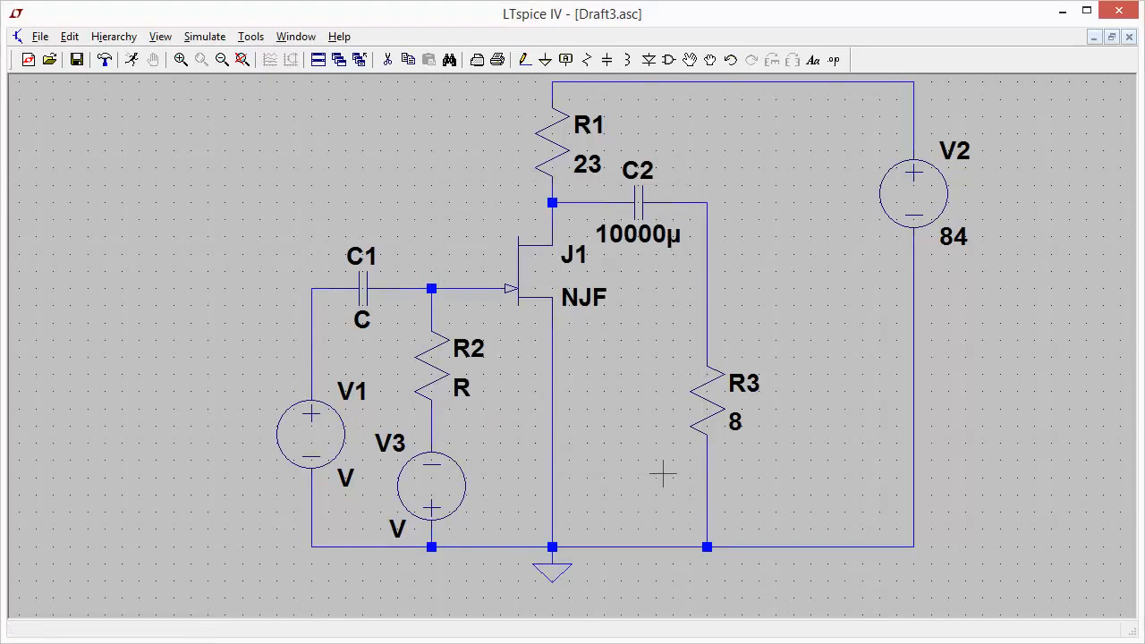
- Set the resistance of gate resistor R2 to 10k
{"action": "right_click", "coordinate": [445, 380]}
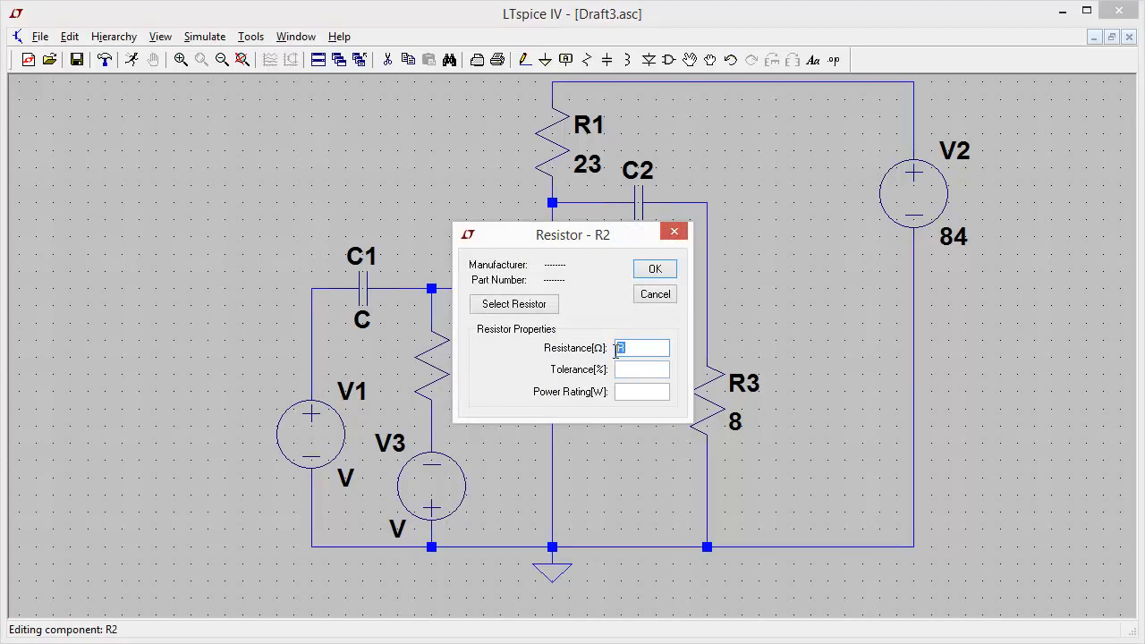
{"action": "type", "text": "10k"}
{"action": "left_click", "coordinate": [654, 271]}
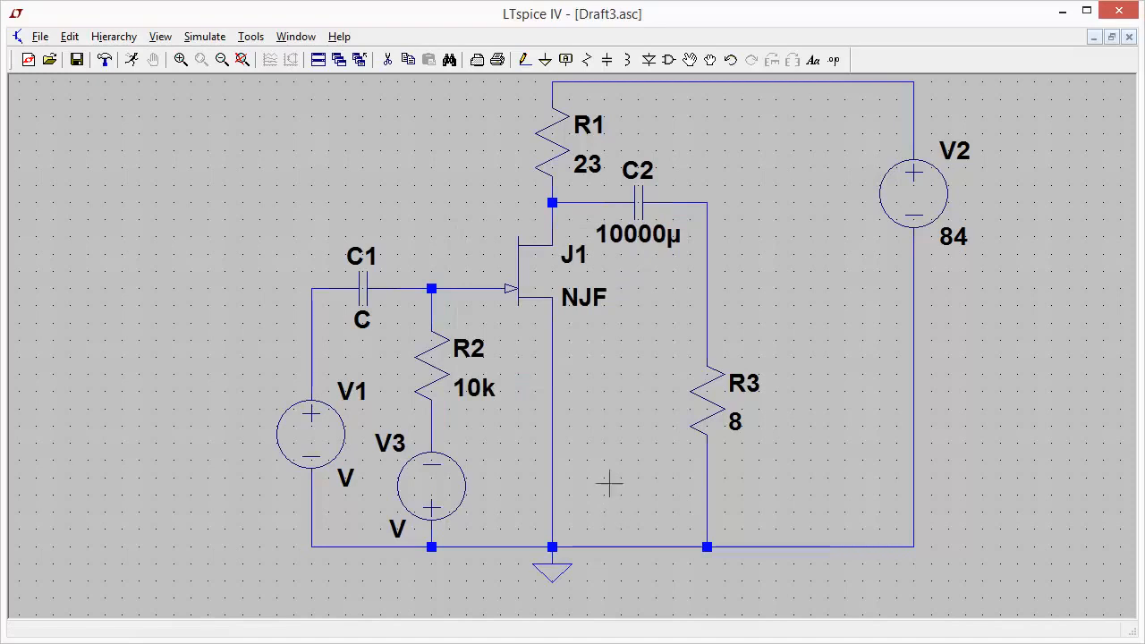
- Set the capacitance of input coupling capacitor C1 to 10u
{"action": "right_click", "coordinate": [371, 296]}
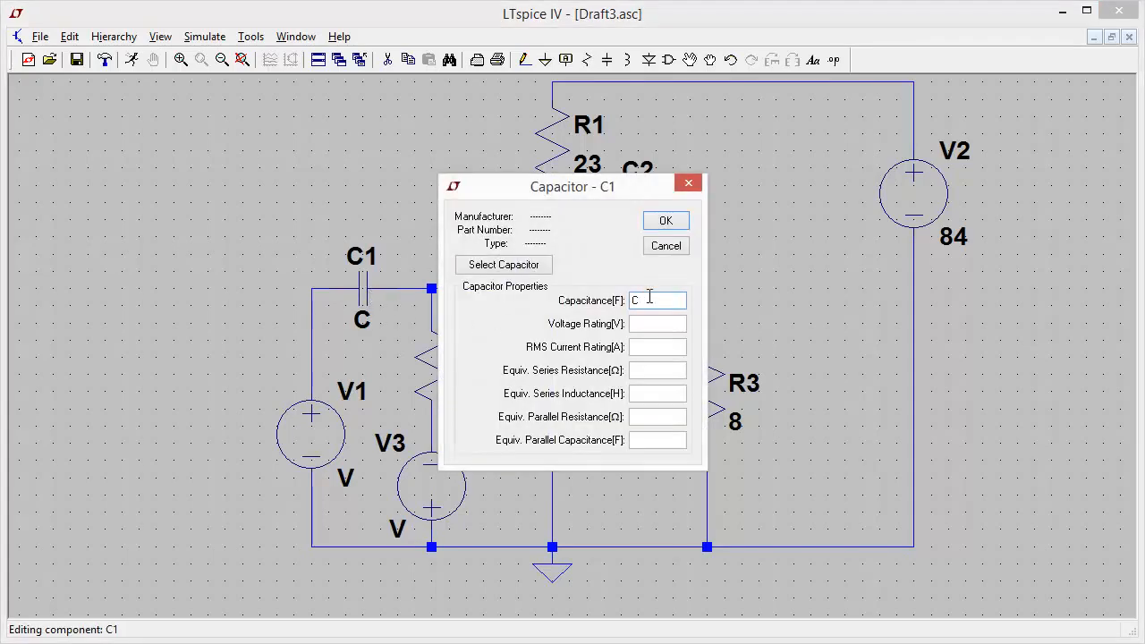
{"action": "type", "text": "10u"}
{"action": "left_click", "coordinate": [671, 223]}
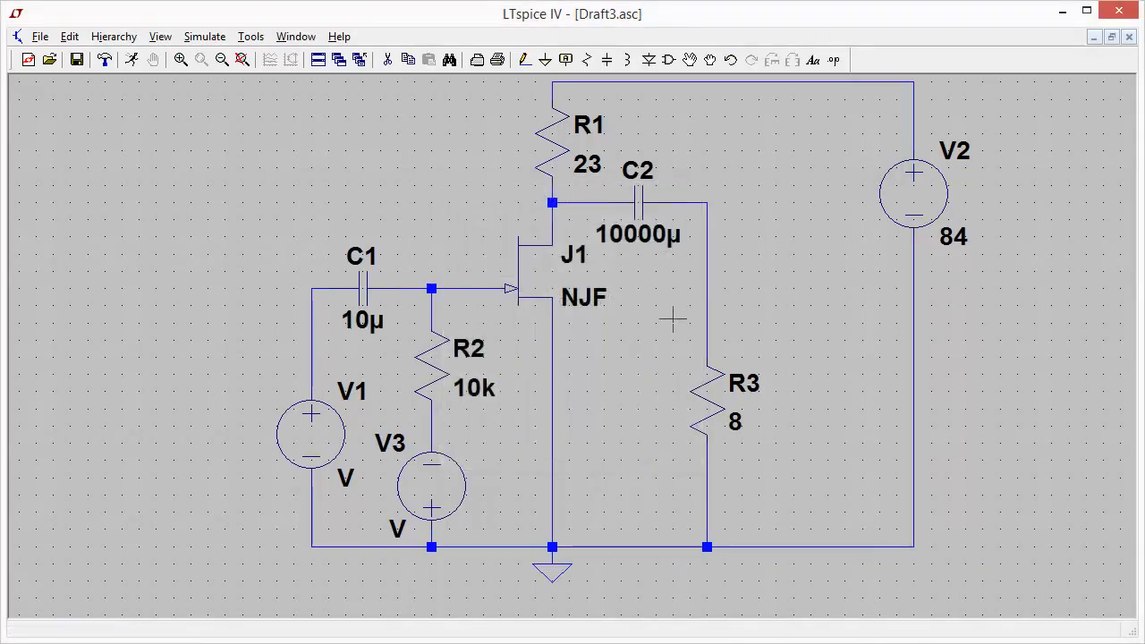
- Give voltage source V1 a small-signal AC amplitude of 1 in its advanced source settings
{"action": "right_click", "coordinate": [310, 421]}
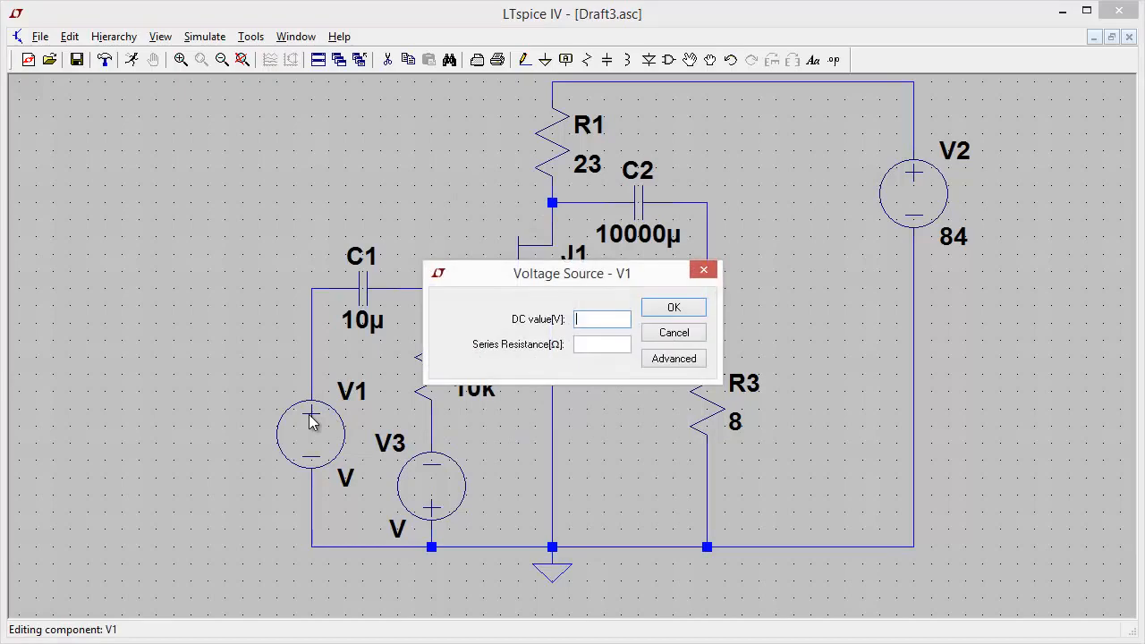
{"action": "left_click", "coordinate": [699, 359]}
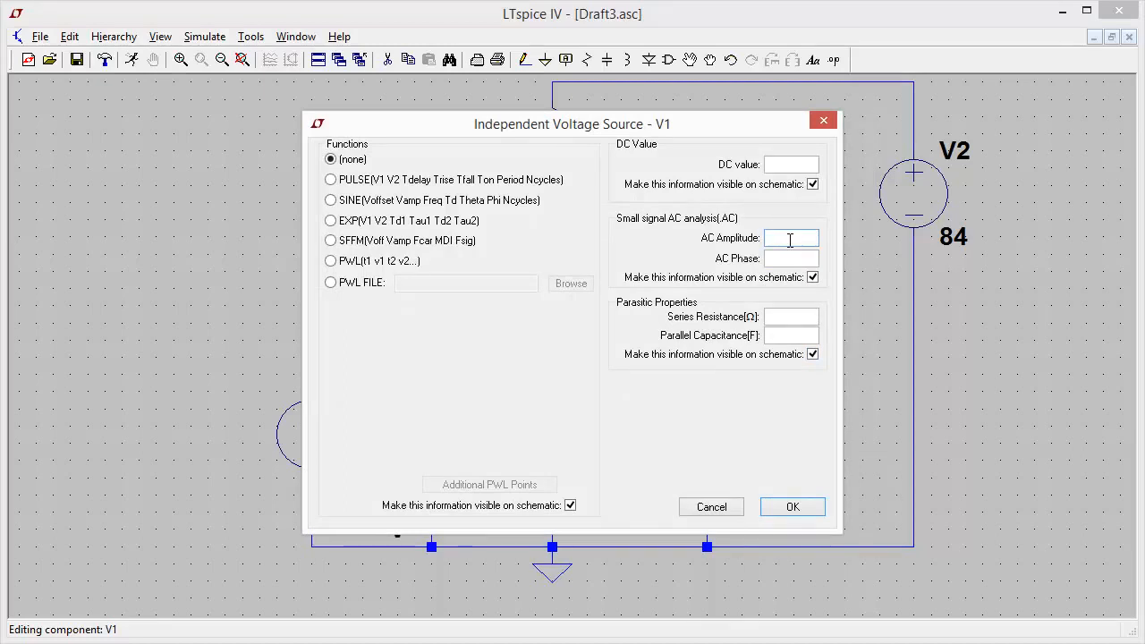
{"action": "type", "text": "1"}
{"action": "left_click", "coordinate": [793, 507]}
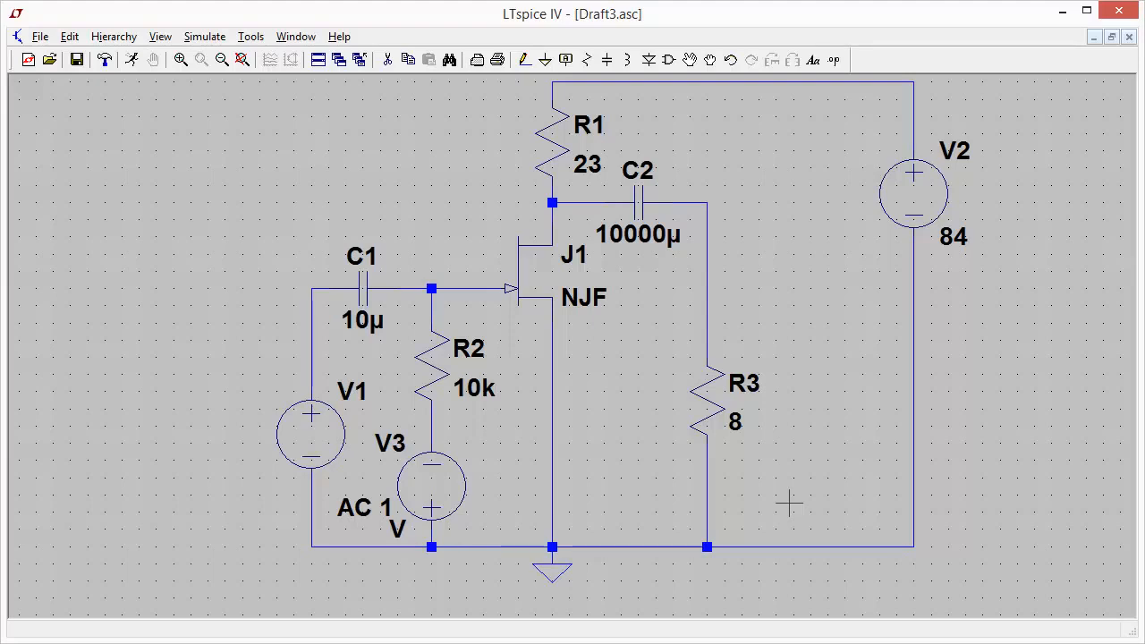
- Set the DC value of the gate bias source V3 to 6 V
{"action": "right_click", "coordinate": [463, 499]}
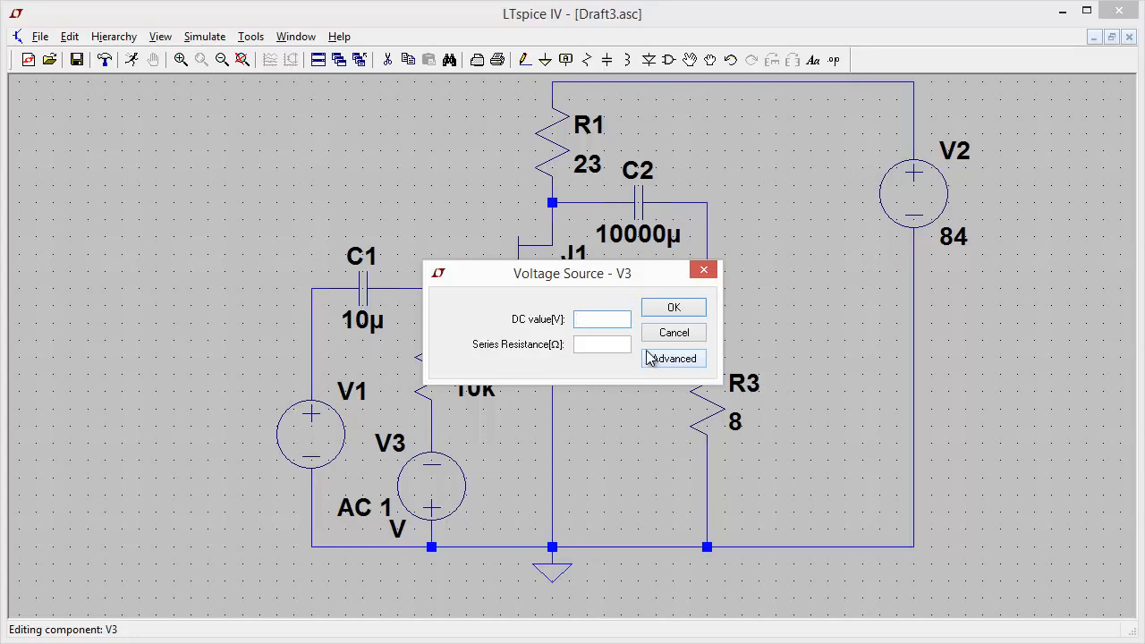
{"action": "type", "text": "6"}
{"action": "left_click", "coordinate": [673, 309]}
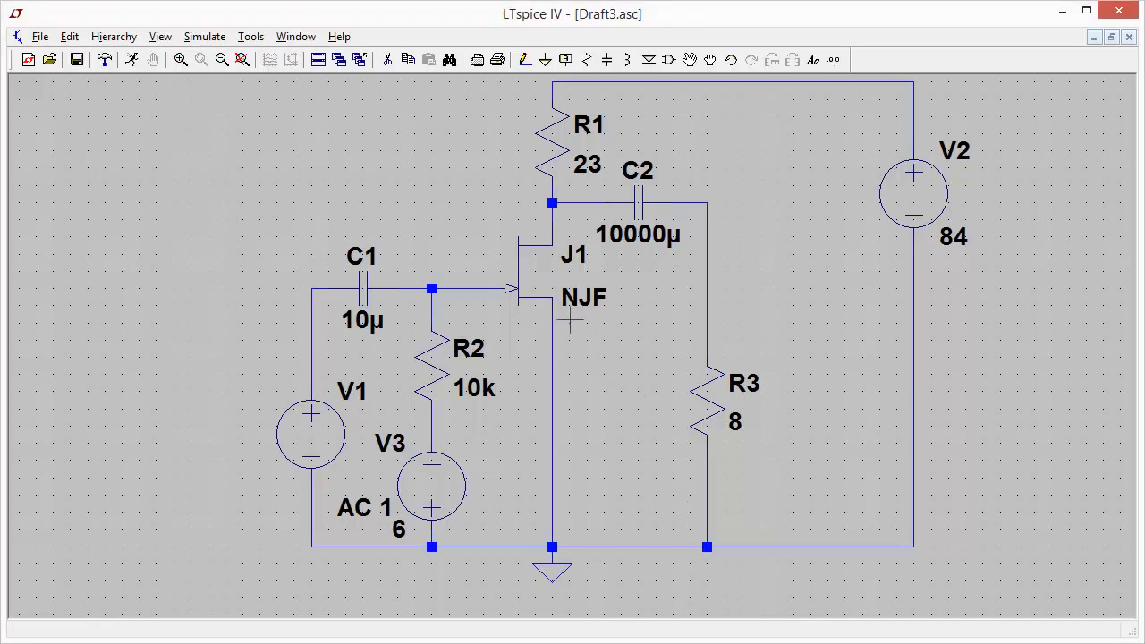
- Change the Prefix attribute of transistor J1 to X so that it is netlisted as a subcircuit
{"action": "right_click", "coordinate": [548, 302]}
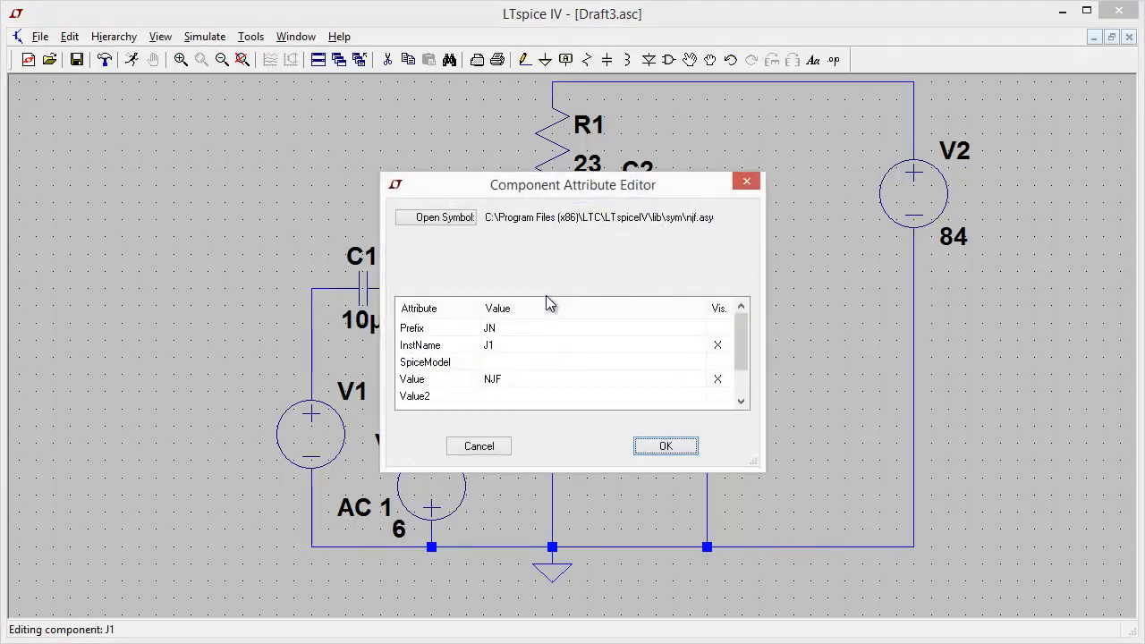
{"action": "mouse_move", "coordinate": [740, 355]}
{"action": "left_mouse_down"}
{"action": "mouse_move", "coordinate": [741, 383]}
{"action": "mouse_move", "coordinate": [741, 340]}
{"action": "left_mouse_up"}
{"action": "left_click", "coordinate": [526, 334]}
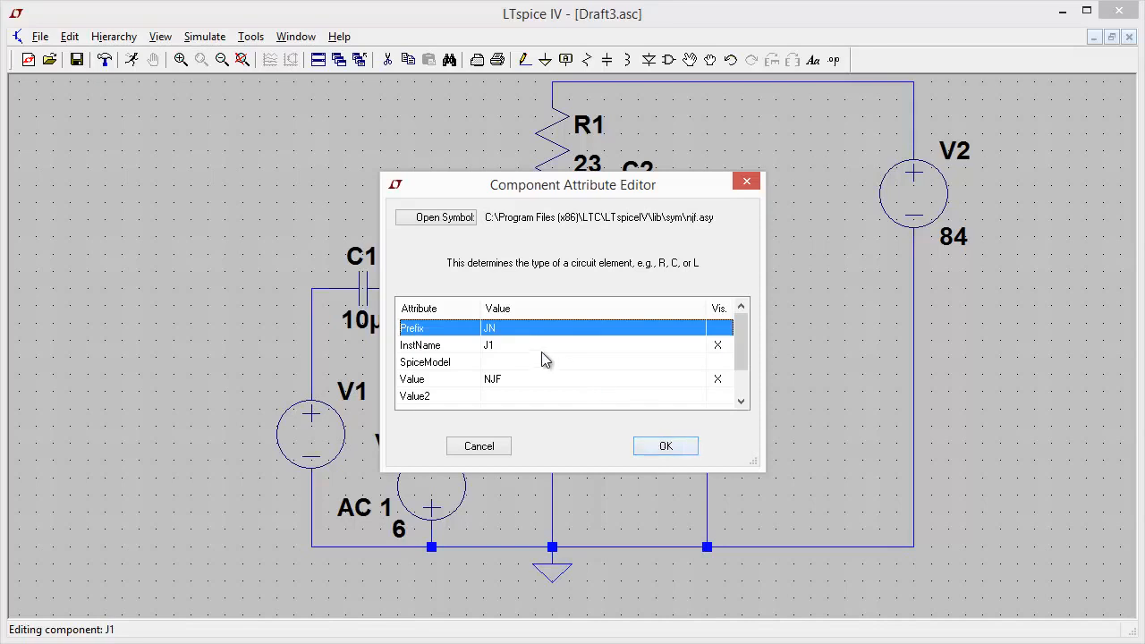
{"action": "left_click", "coordinate": [534, 345]}
{"action": "left_click", "coordinate": [515, 331]}
{"action": "left_click", "coordinate": [515, 331]}
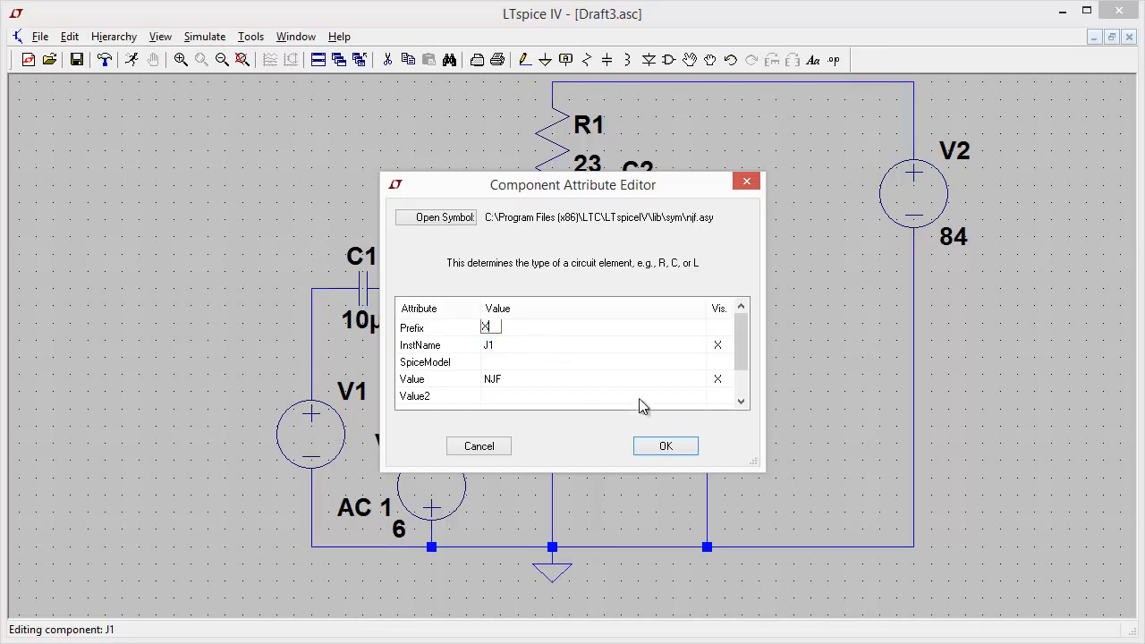
{"action": "type", "text": "X"}
{"action": "left_click", "coordinate": [675, 445]}
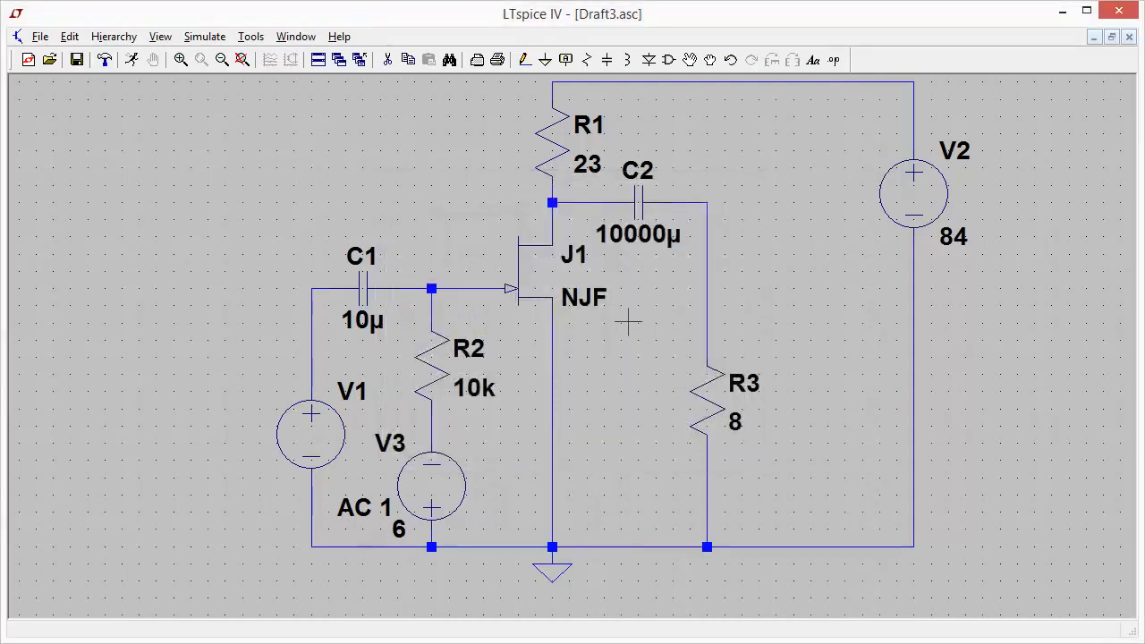
- Replace the Value attribute of transistor J1 with the model name 2SK180
{"action": "right_click", "coordinate": [534, 282]}
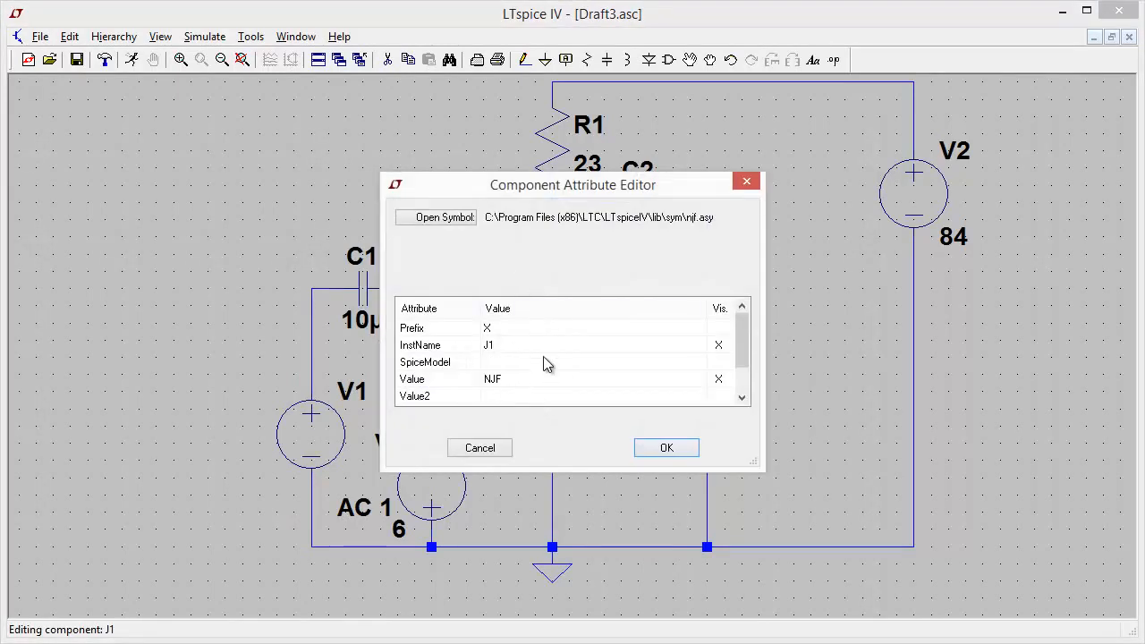
{"action": "left_click", "coordinate": [502, 383]}
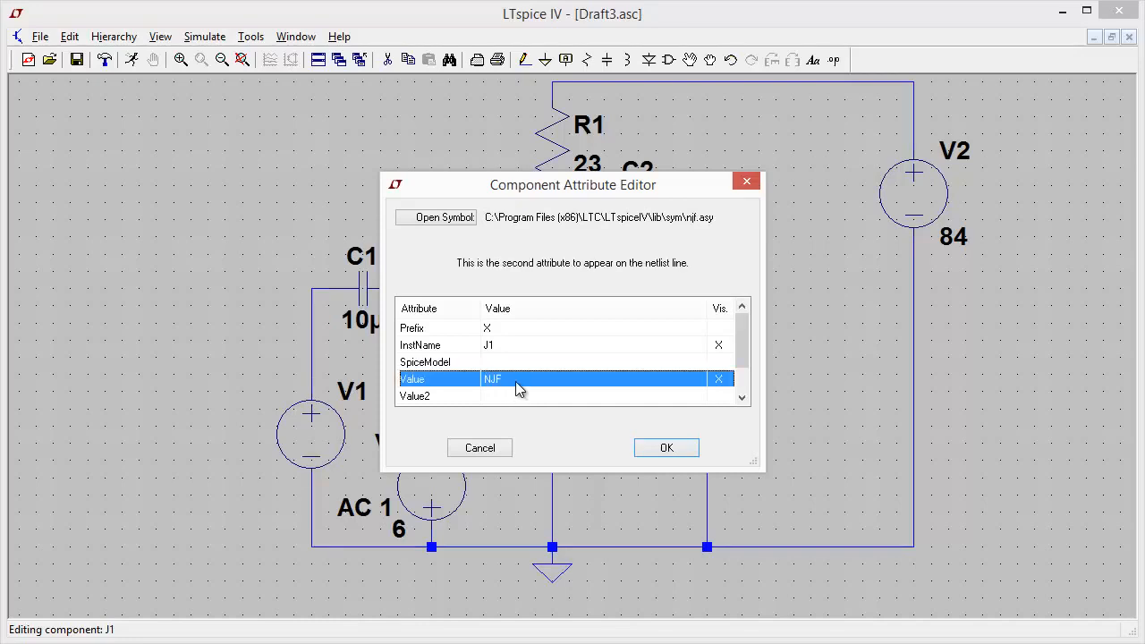
{"action": "left_click", "coordinate": [515, 381]}
{"action": "left_click", "coordinate": [503, 382]}
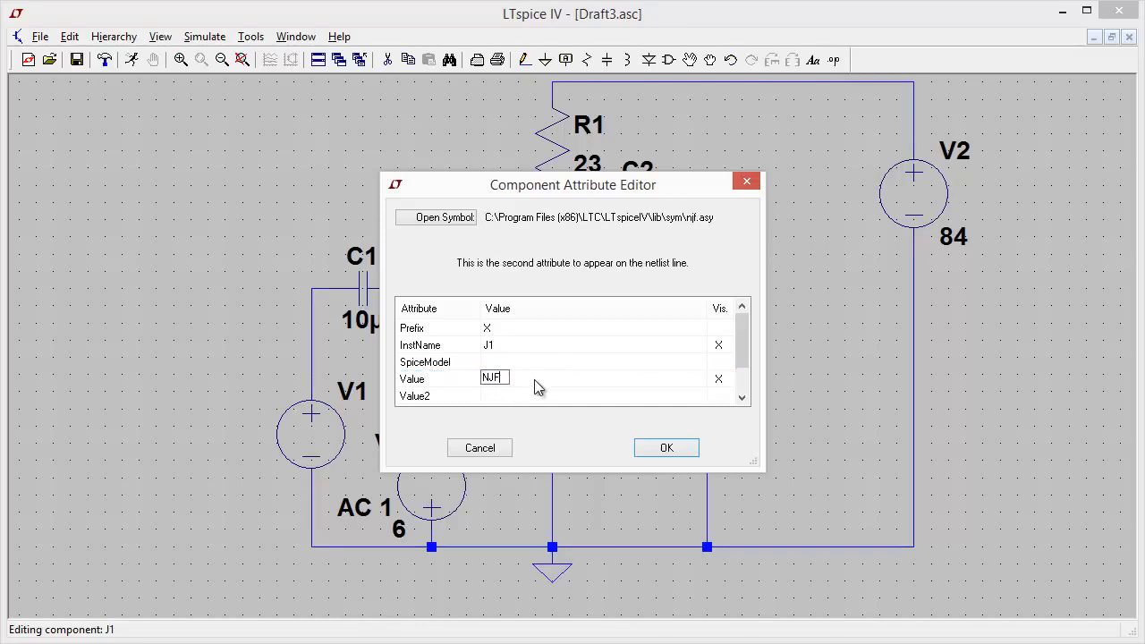
{"action": "key", "text": "BackSpace"}
{"action": "key", "text": "BackSpace"}
{"action": "key", "text": "BackSpace"}
{"action": "type", "text": "2SK"}
{"action": "left_click", "coordinate": [673, 449]}
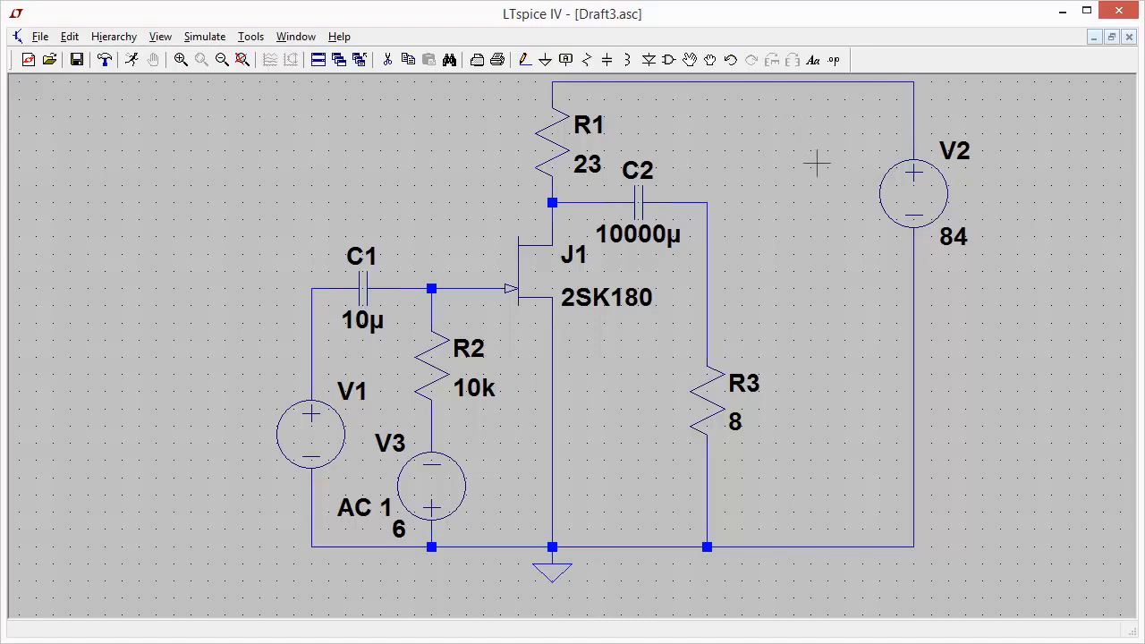
{"action": "left_click", "coordinate": [832, 61]}
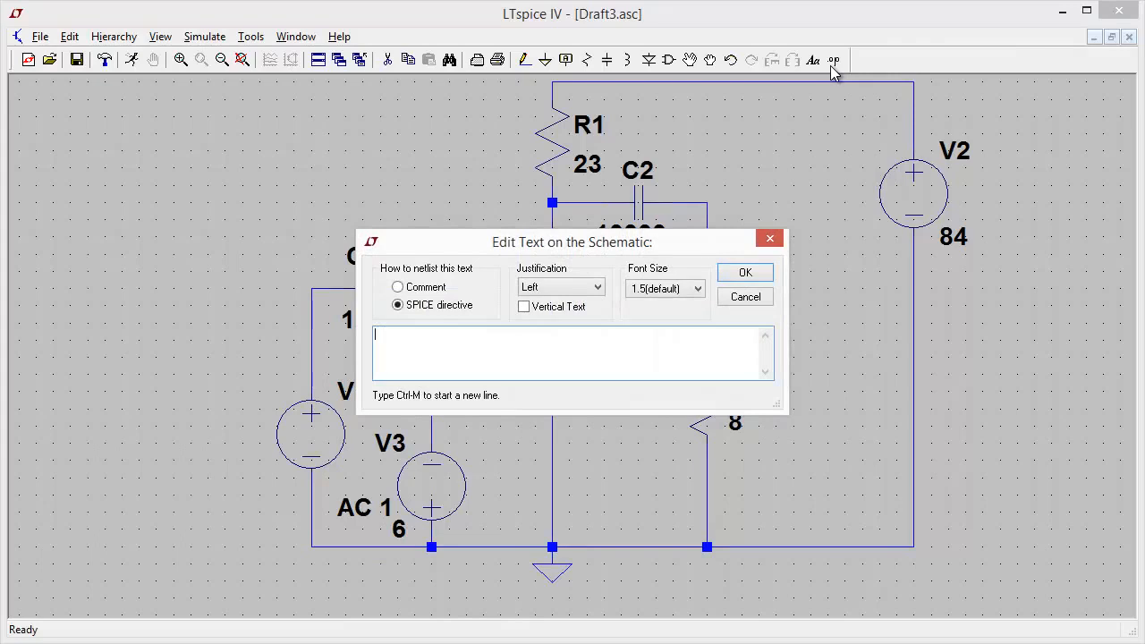
{"action": "type", "text": ".lib http://www.audiohob"}
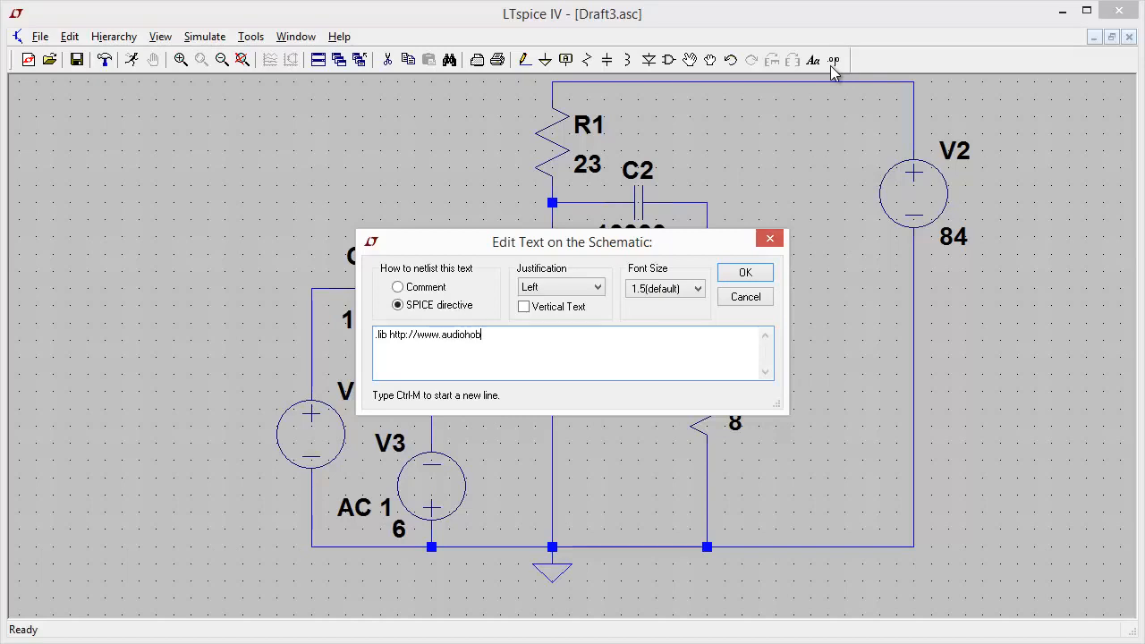
{"action": "type", "text": "by.com/spi"}
{"action": "type", "text": "ce/2sk180."}
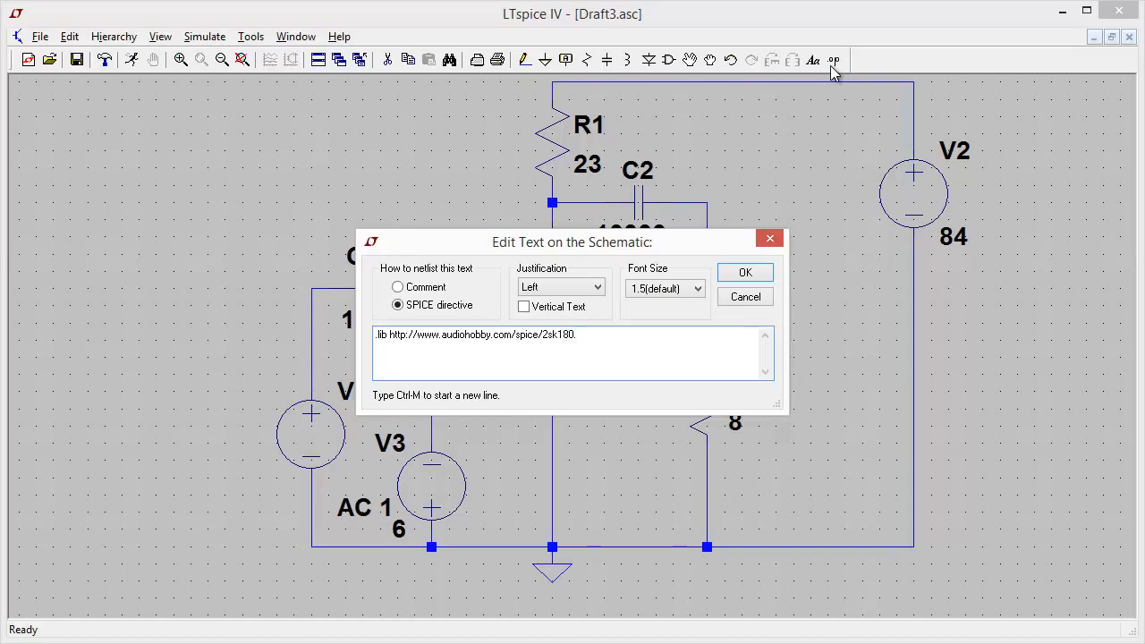
{"action": "type", "text": "txt"}
{"action": "left_click", "coordinate": [754, 272]}
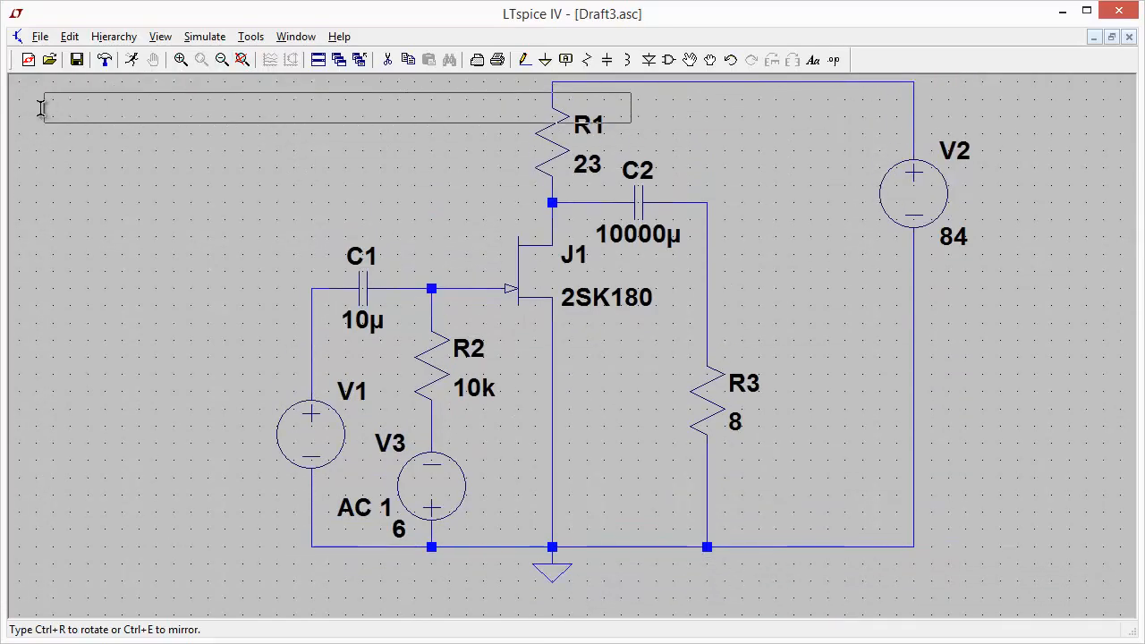
{"action": "left_click", "coordinate": [21, 588]}
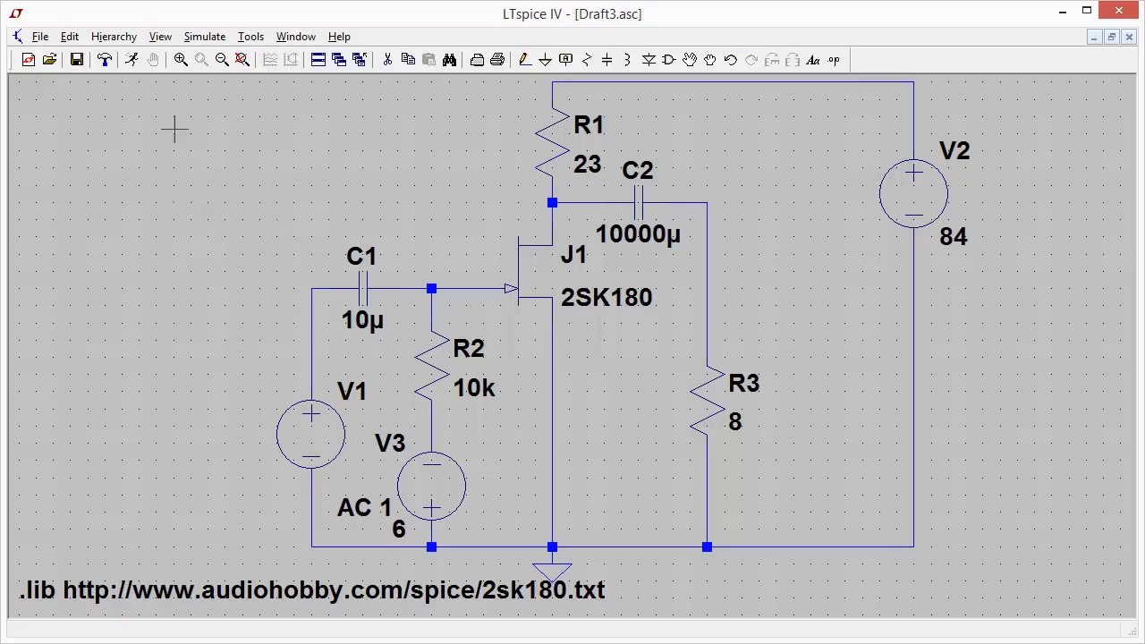
- Run a DC operating point analysis (.op), review the voltages and currents beside the schematic, and close the results
{"action": "left_click", "coordinate": [130, 60]}
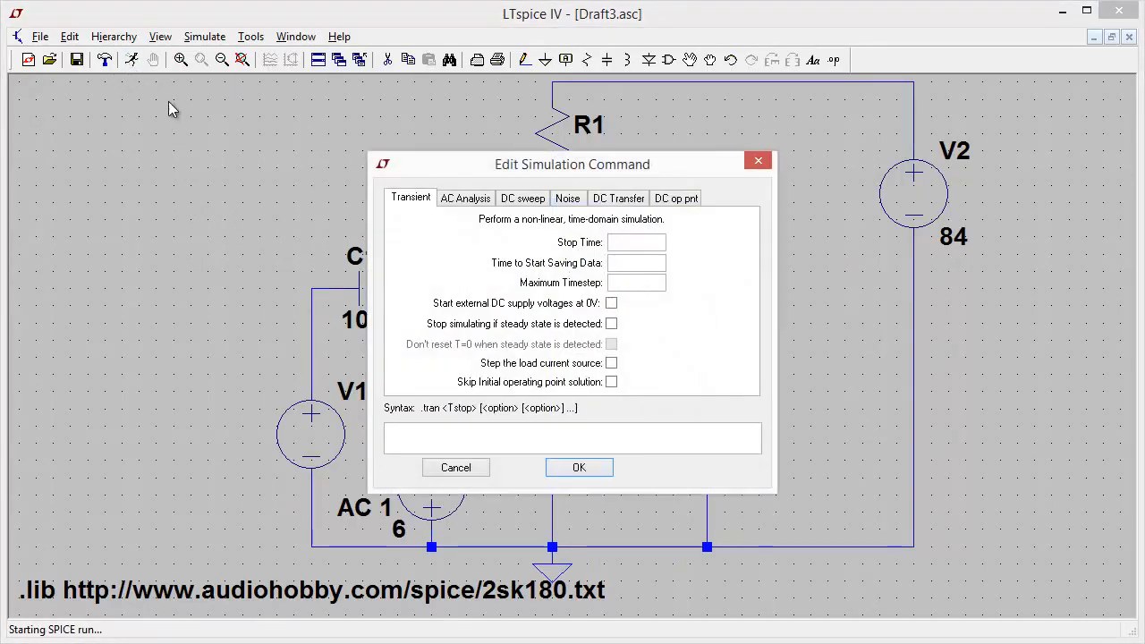
{"action": "left_click", "coordinate": [687, 202]}
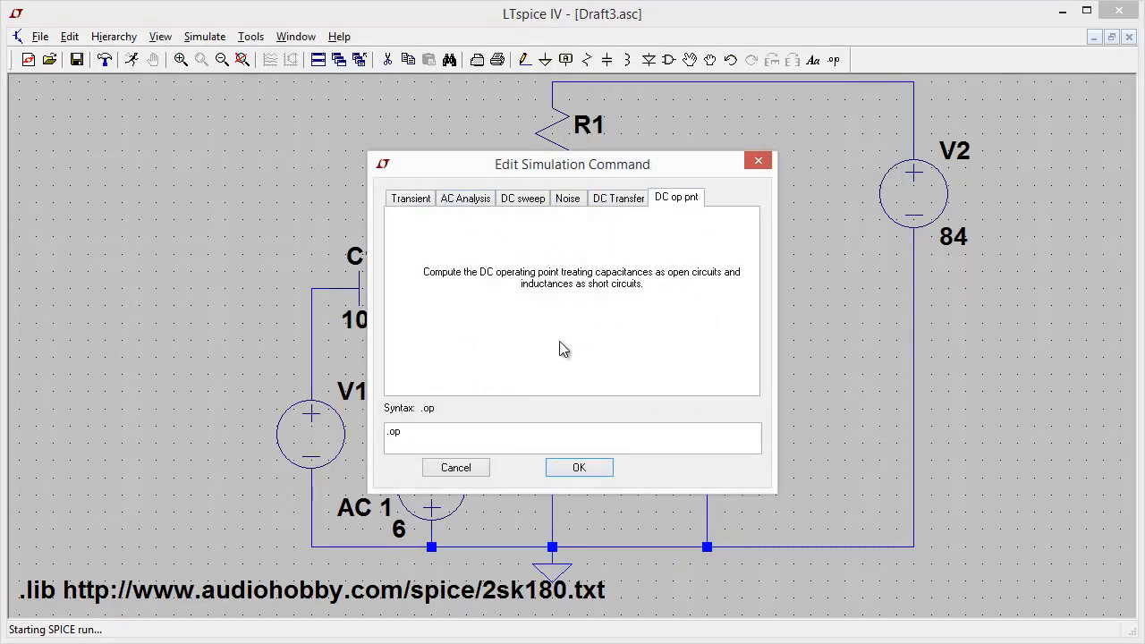
{"action": "left_click", "coordinate": [589, 476]}
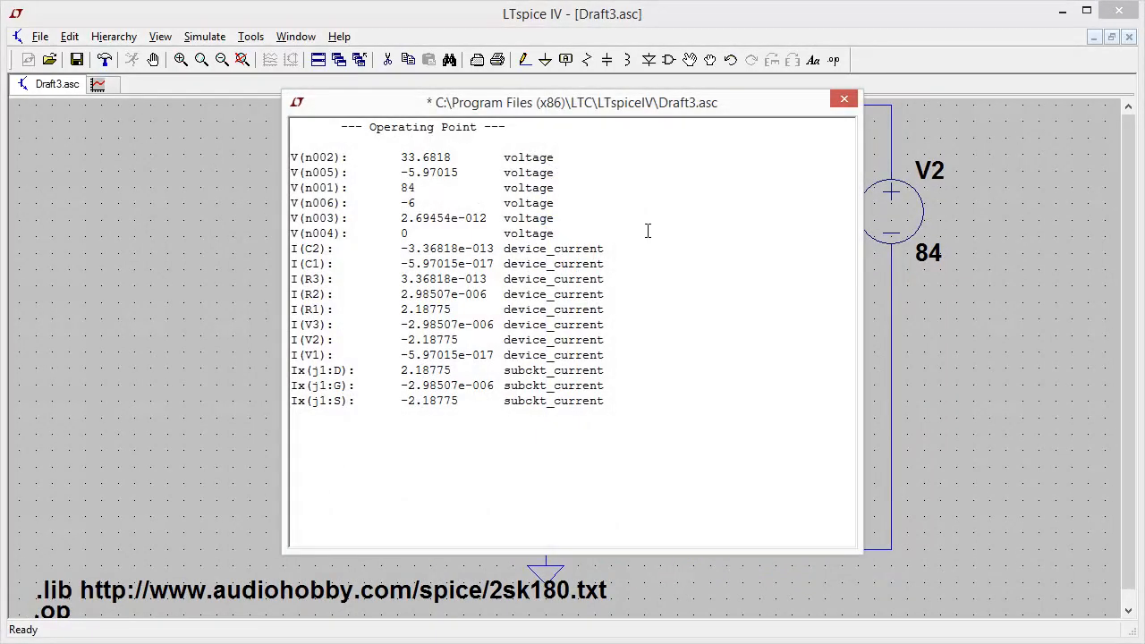
{"action": "left_click_drag", "start_coordinate": [734, 107], "coordinate": [481, 108]}
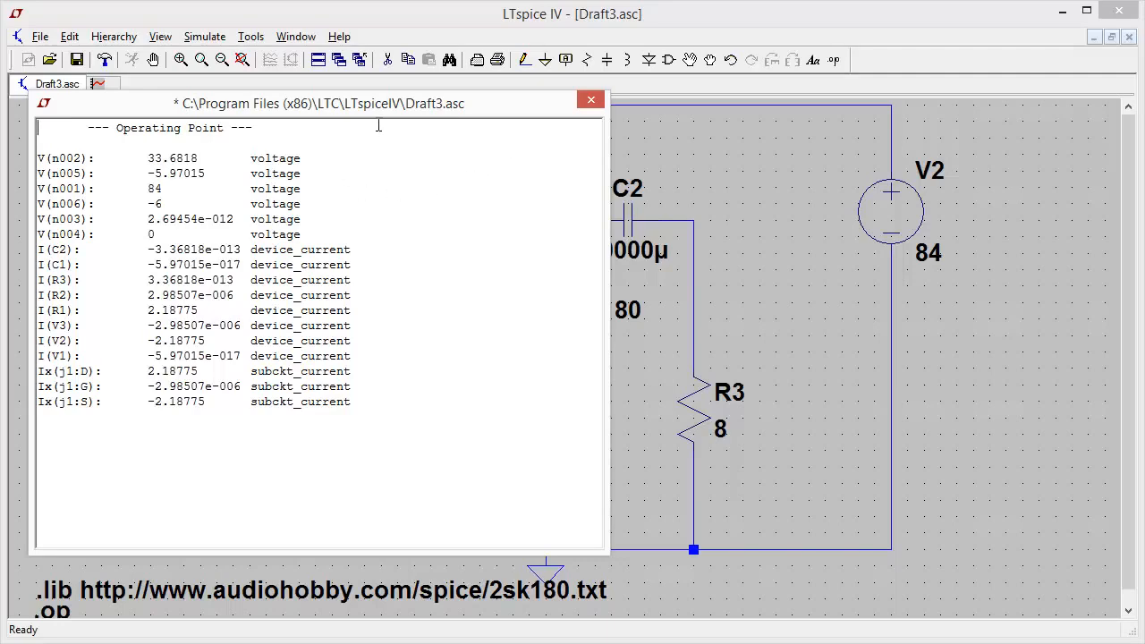
{"action": "left_click_drag", "start_coordinate": [502, 115], "coordinate": [1095, 132]}
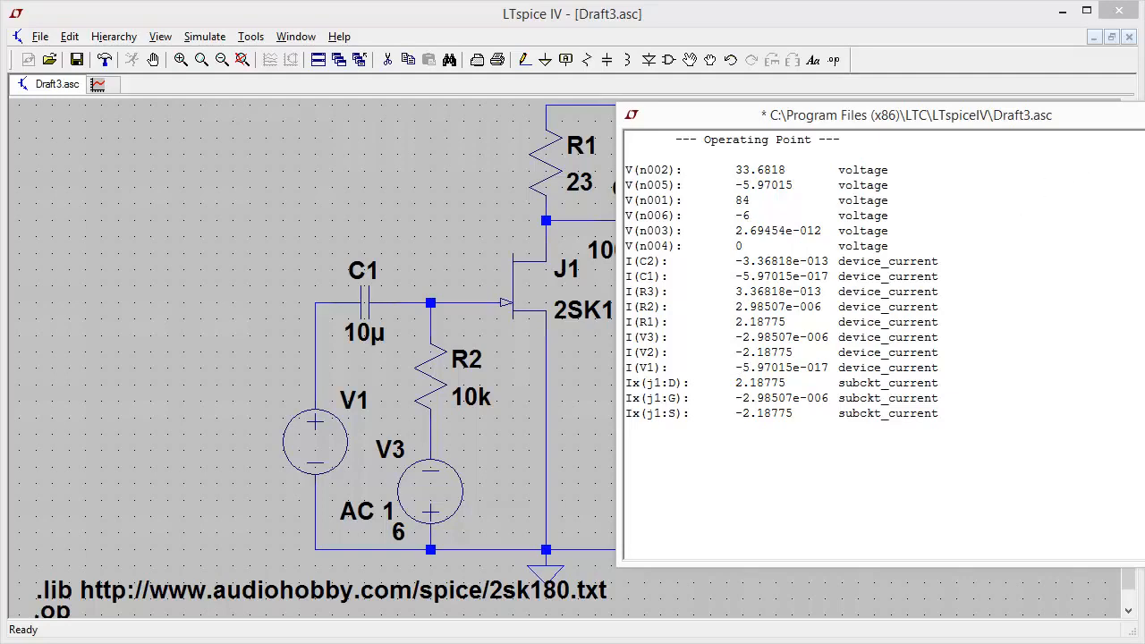
{"action": "left_click", "coordinate": [1144, 111]}
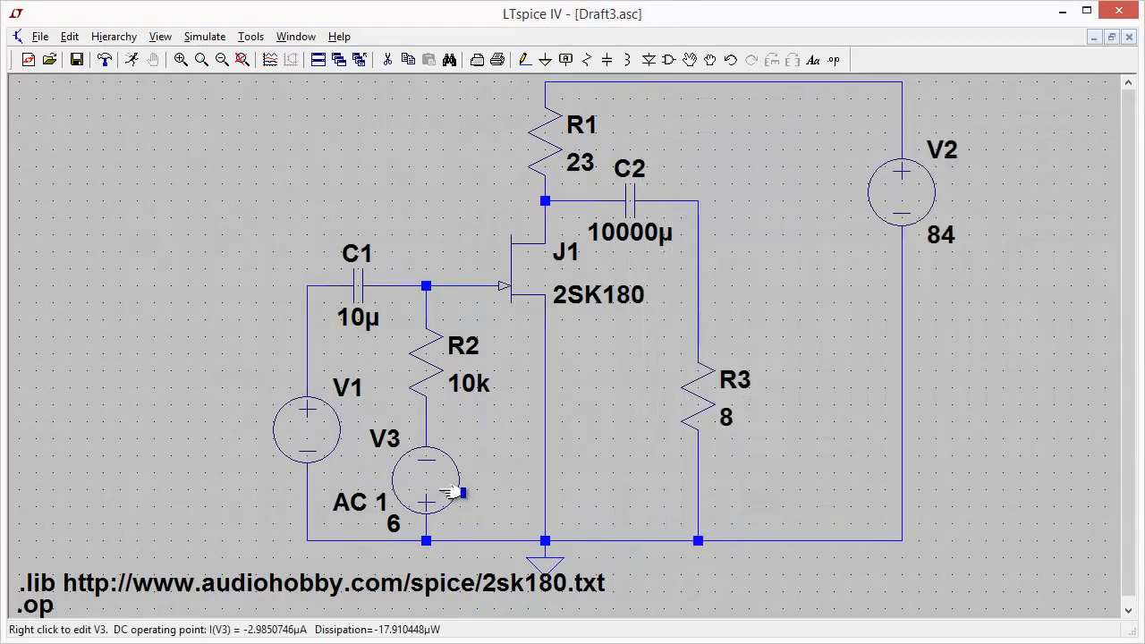
- Set the DC value of V3 to 6.2 V, rerun the operating point analysis and check its results
{"action": "right_click", "coordinate": [438, 489]}
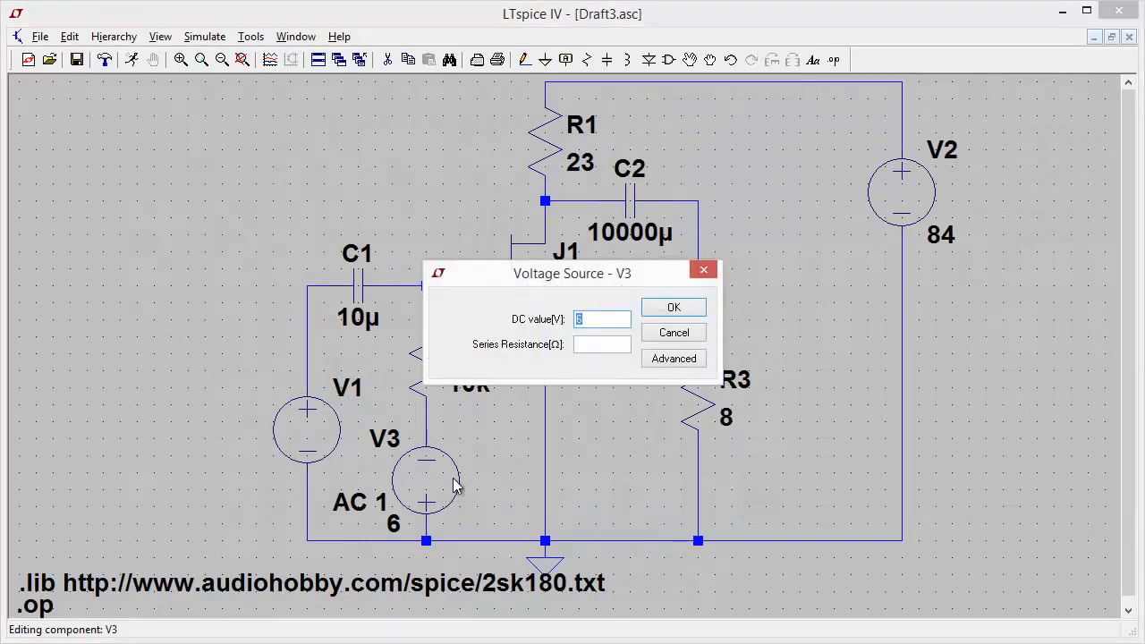
{"action": "left_click", "coordinate": [609, 320]}
{"action": "type", "text": ".2"}
{"action": "left_click", "coordinate": [677, 306]}
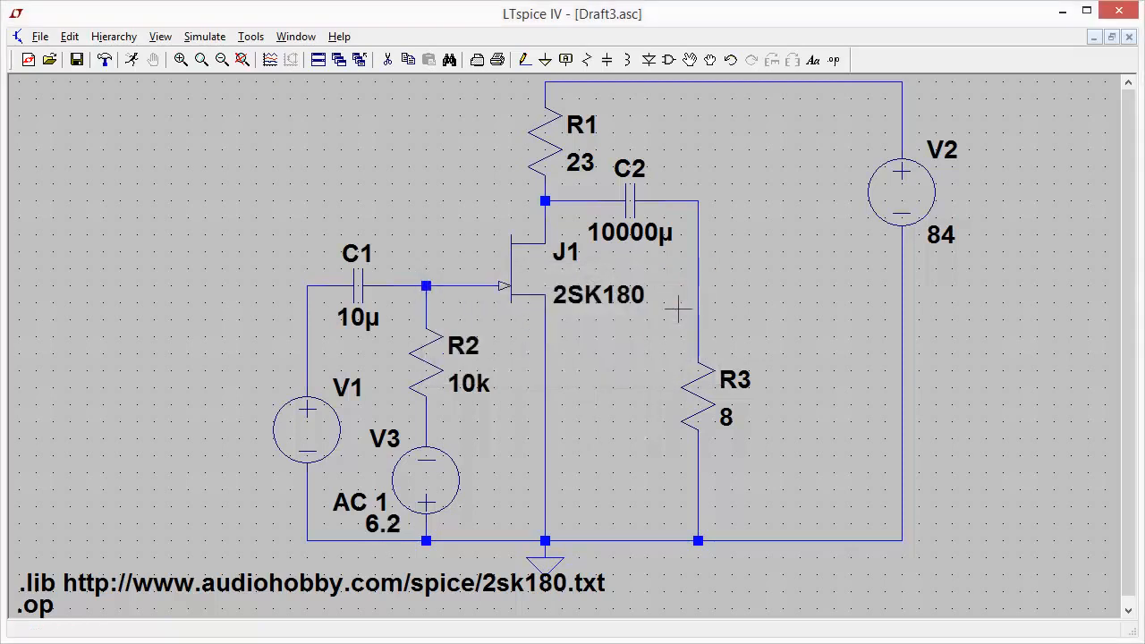
{"action": "left_click", "coordinate": [134, 60]}
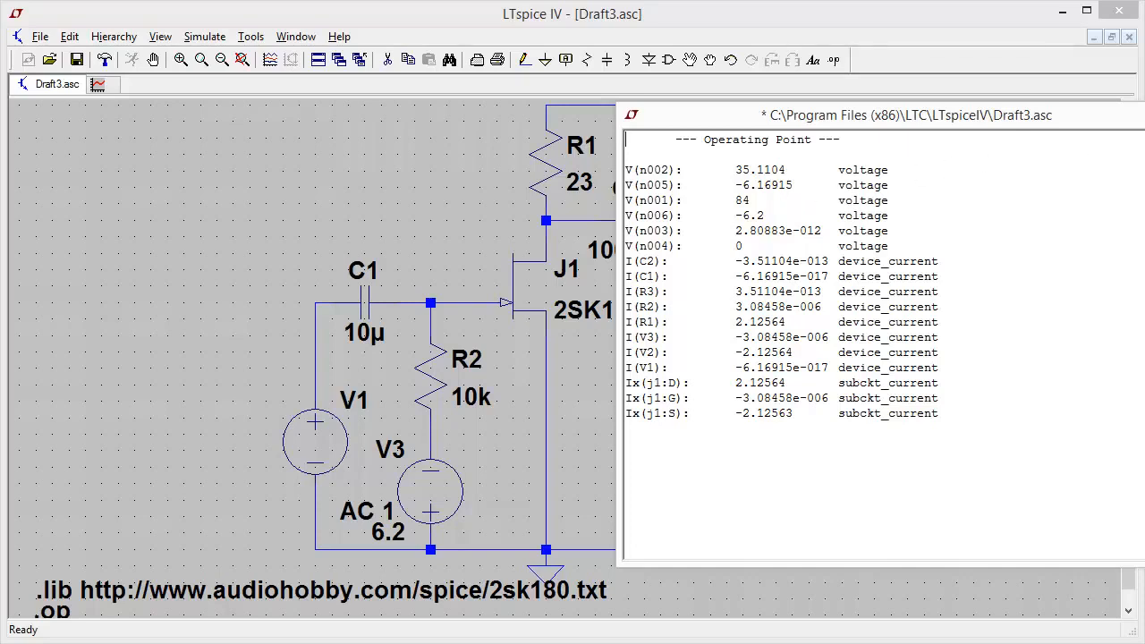
{"action": "left_click", "coordinate": [1144, 113]}
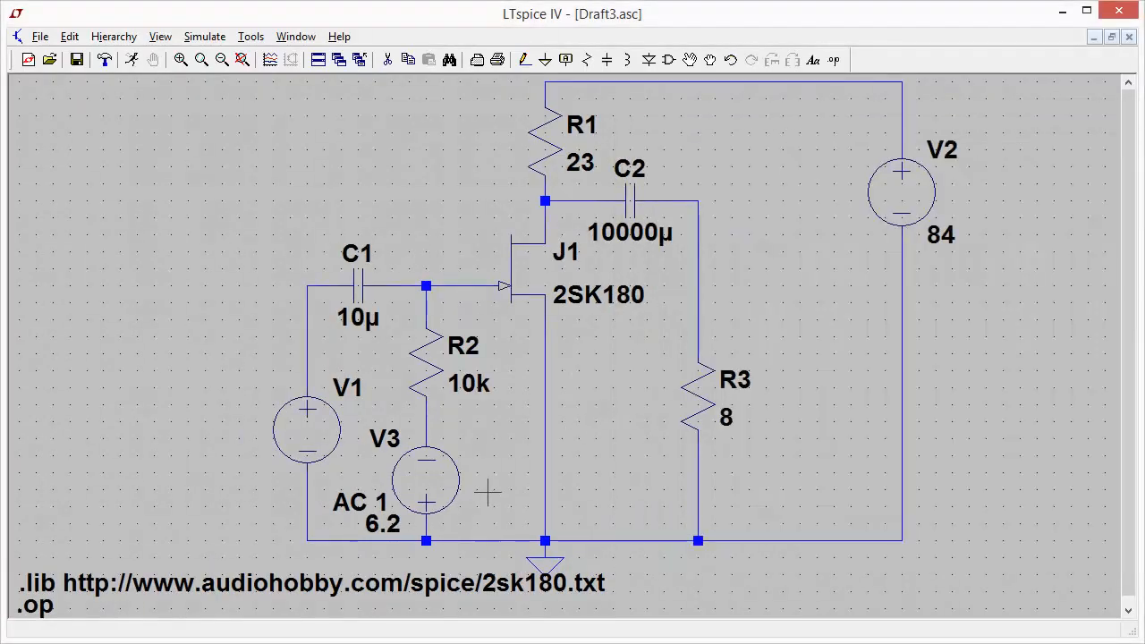
- Set the DC value of voltage source V3 to 6.3 V
{"action": "right_click", "coordinate": [448, 501]}
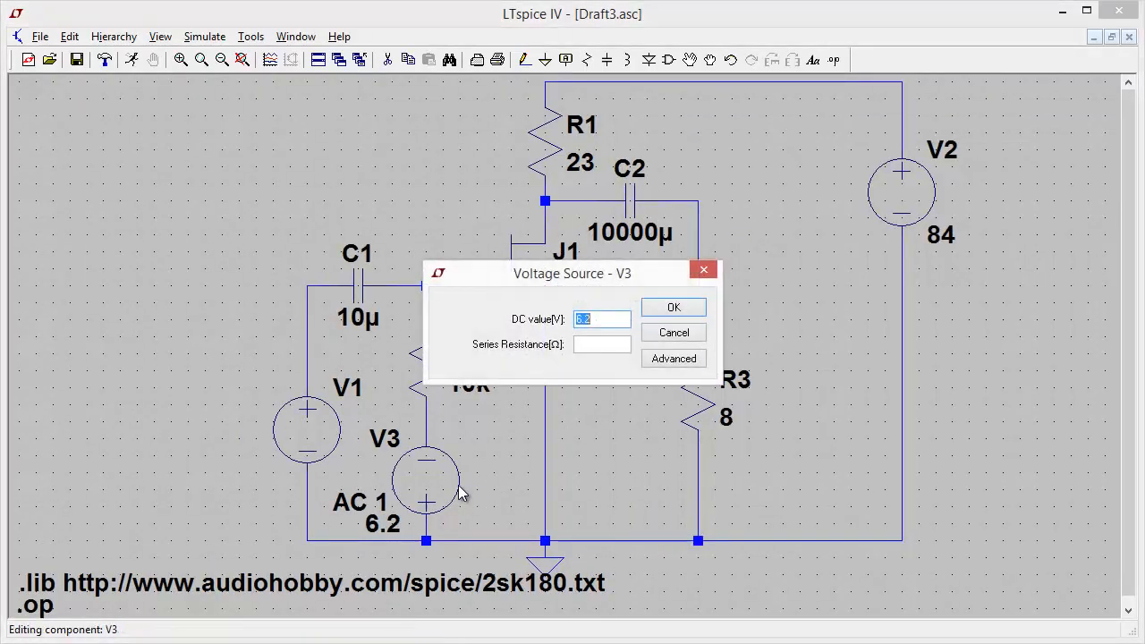
{"action": "left_click", "coordinate": [611, 317]}
{"action": "key", "text": "BackSpace"}
{"action": "type", "text": "3"}
{"action": "left_click", "coordinate": [674, 308]}
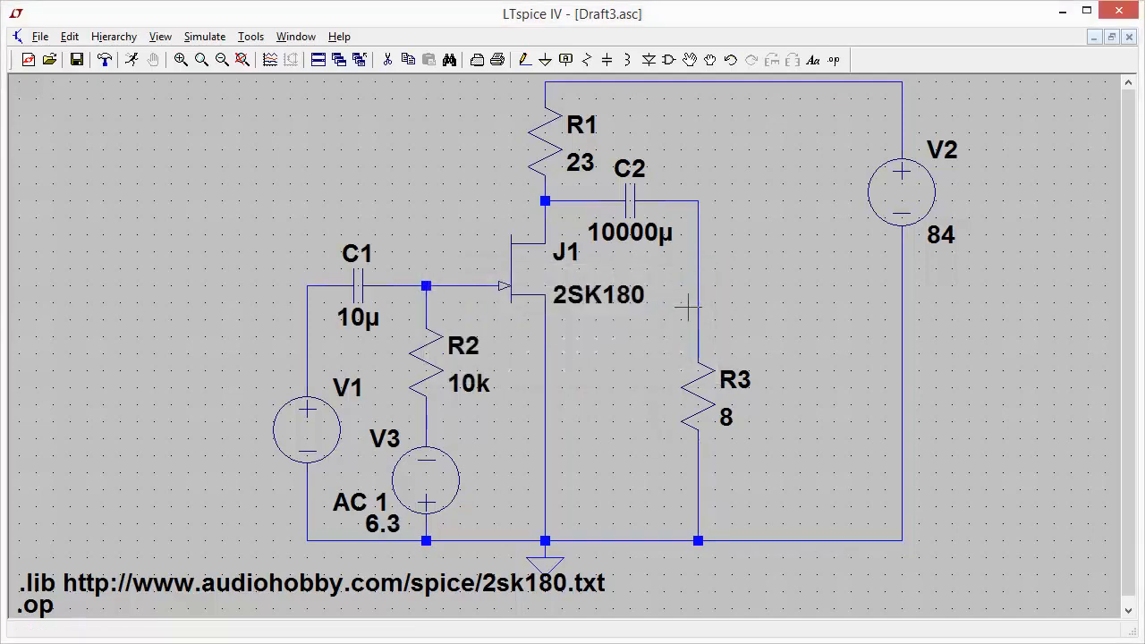
- Rerun the DC operating point analysis, review the node voltages and device currents, and close the results
{"action": "left_click", "coordinate": [131, 59]}
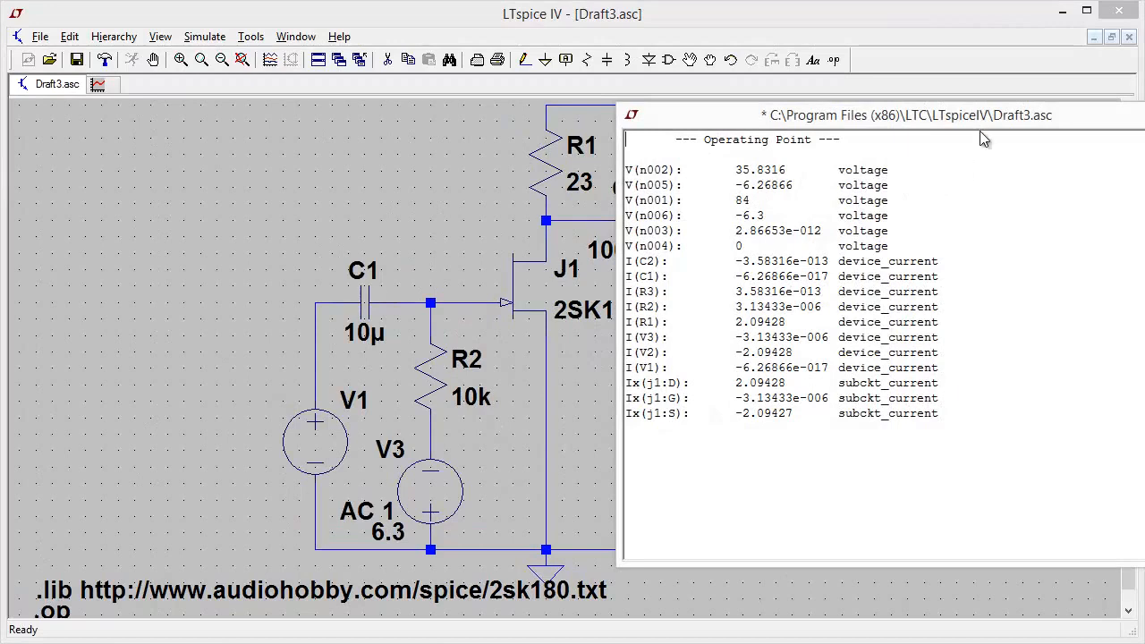
{"action": "left_click_drag", "start_coordinate": [986, 117], "coordinate": [709, 123]}
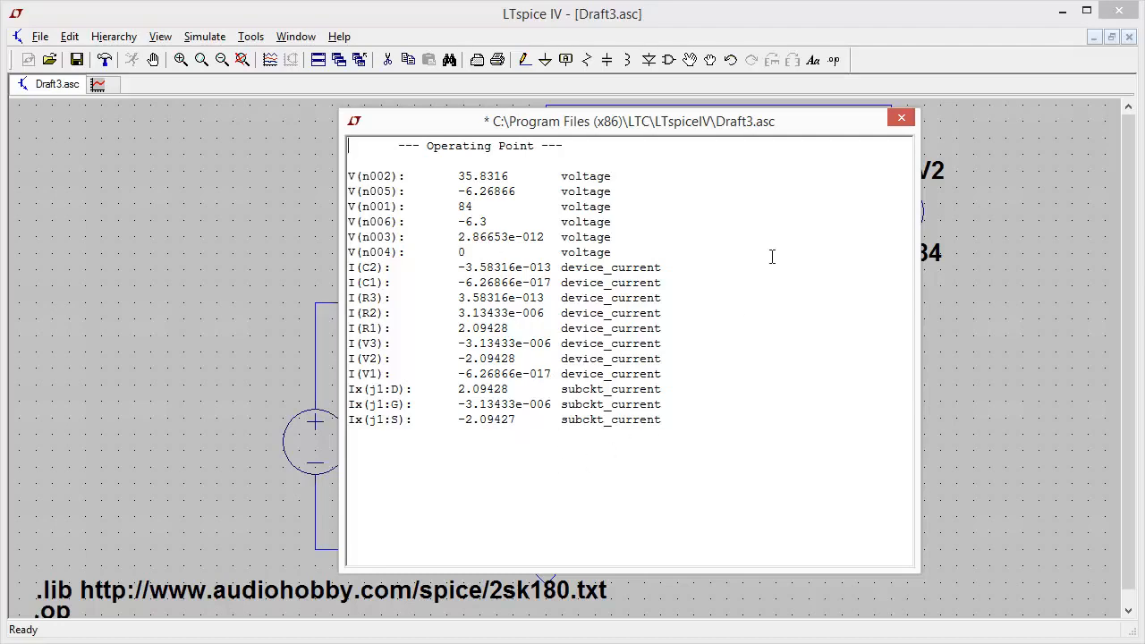
{"action": "left_click", "coordinate": [901, 119]}
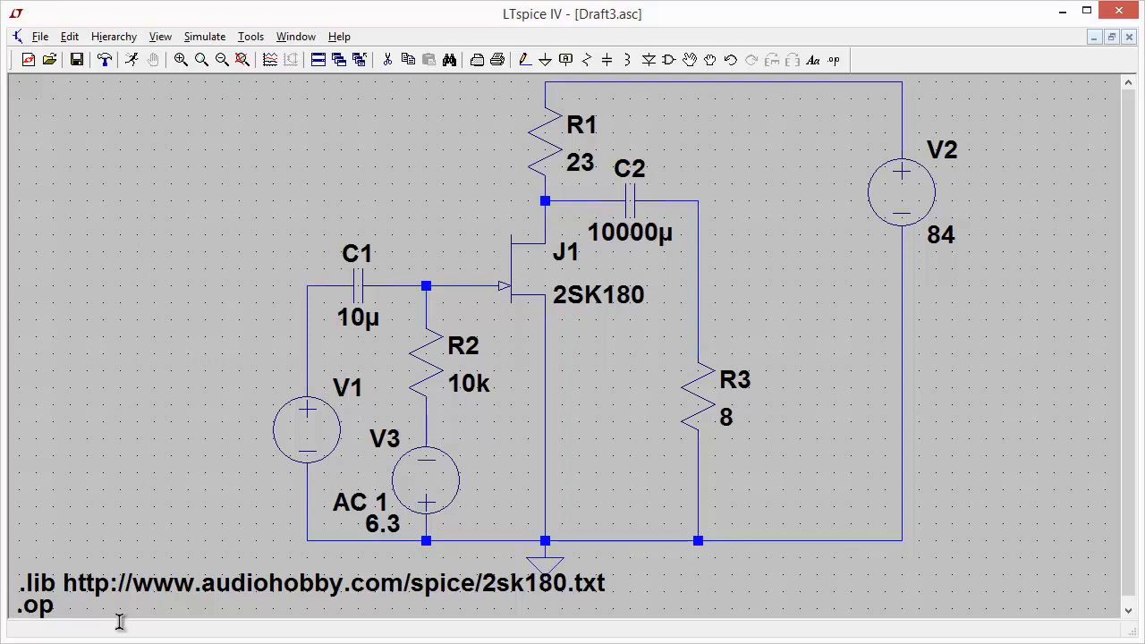
- Replace the .op simulation command with an AC analysis using a decade sweep with 120 points per decade
{"action": "right_click", "coordinate": [45, 606]}
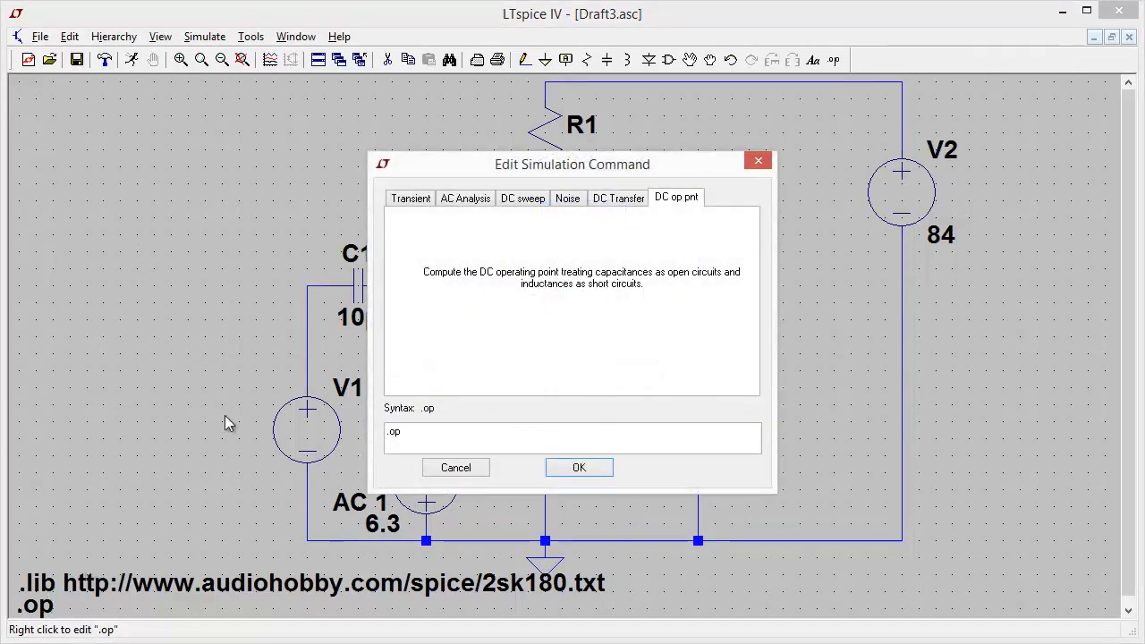
{"action": "left_click", "coordinate": [467, 198]}
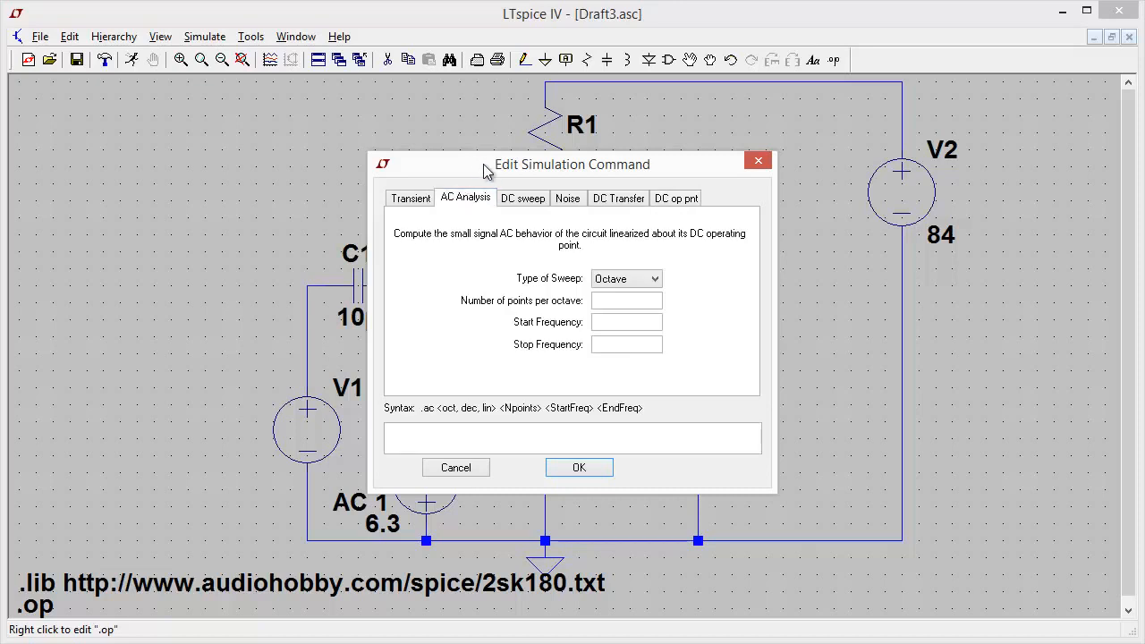
{"action": "left_click_drag", "start_coordinate": [480, 168], "coordinate": [155, 105]}
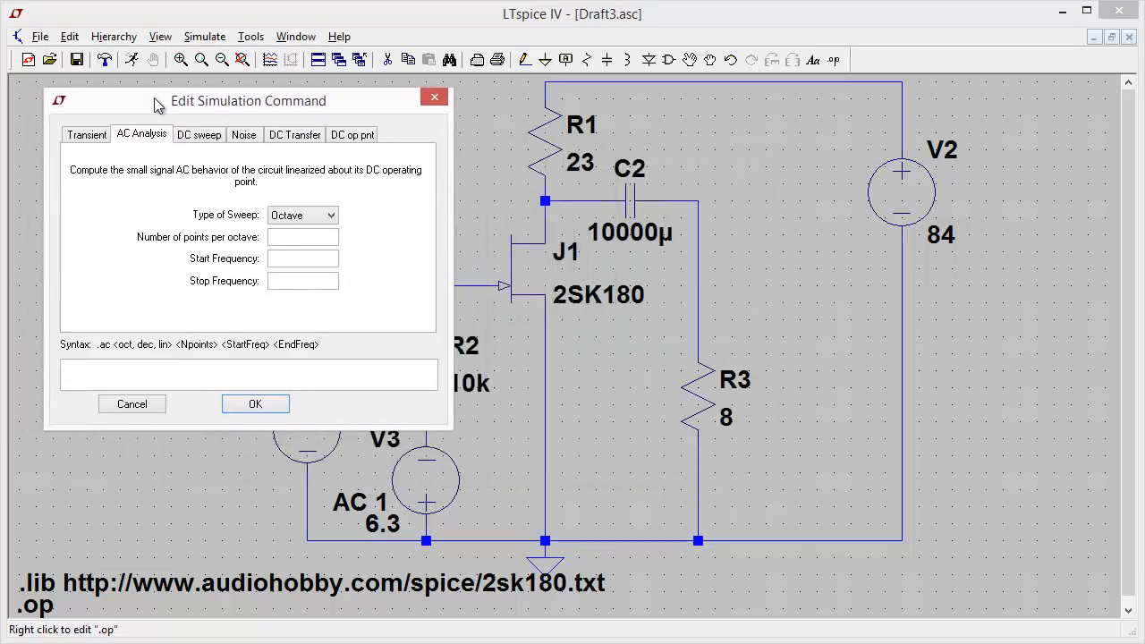
{"action": "left_click", "coordinate": [333, 219]}
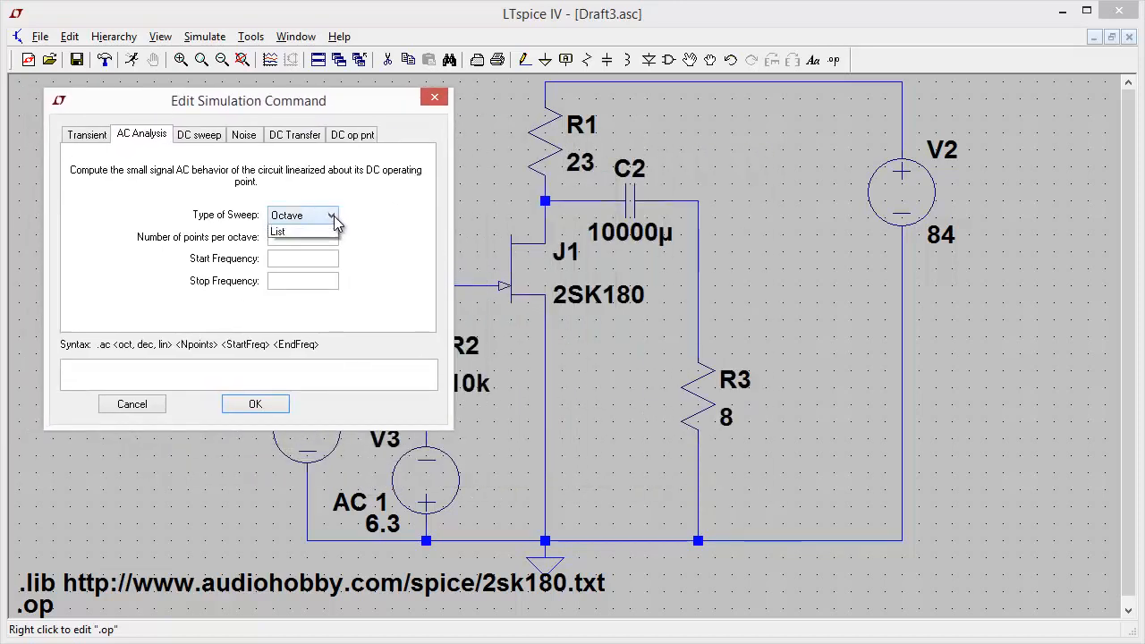
{"action": "left_click", "coordinate": [325, 242]}
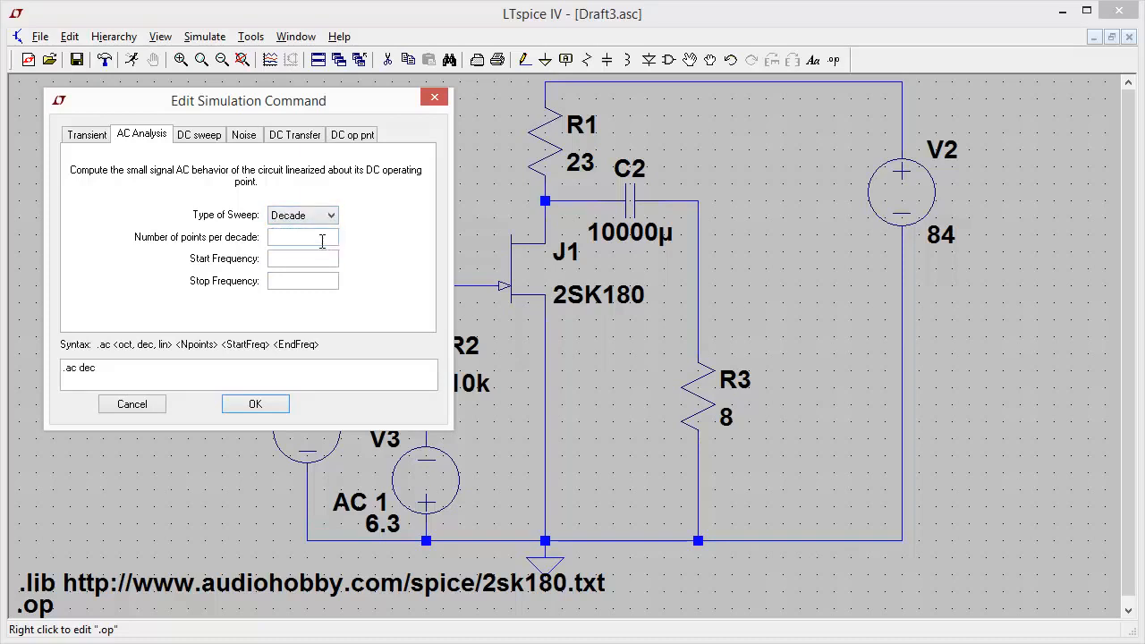
{"action": "left_click", "coordinate": [322, 241]}
{"action": "type", "text": "120"}
- Set the AC sweep's start frequency to 10 and stop frequency to 500000, and apply the simulation command
{"action": "left_click", "coordinate": [323, 258]}
{"action": "type", "text": "20"}
{"action": "key", "text": "BackSpace"}
{"action": "key", "text": "BackSpace"}
{"action": "type", "text": "10"}
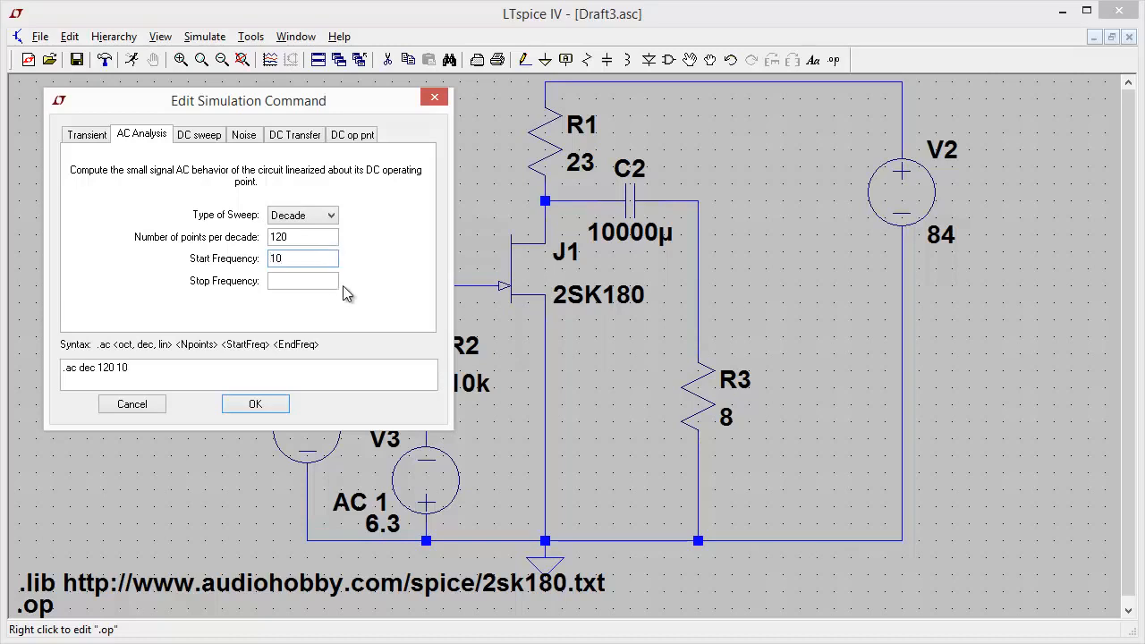
{"action": "left_click", "coordinate": [328, 285]}
{"action": "type", "text": "5"}
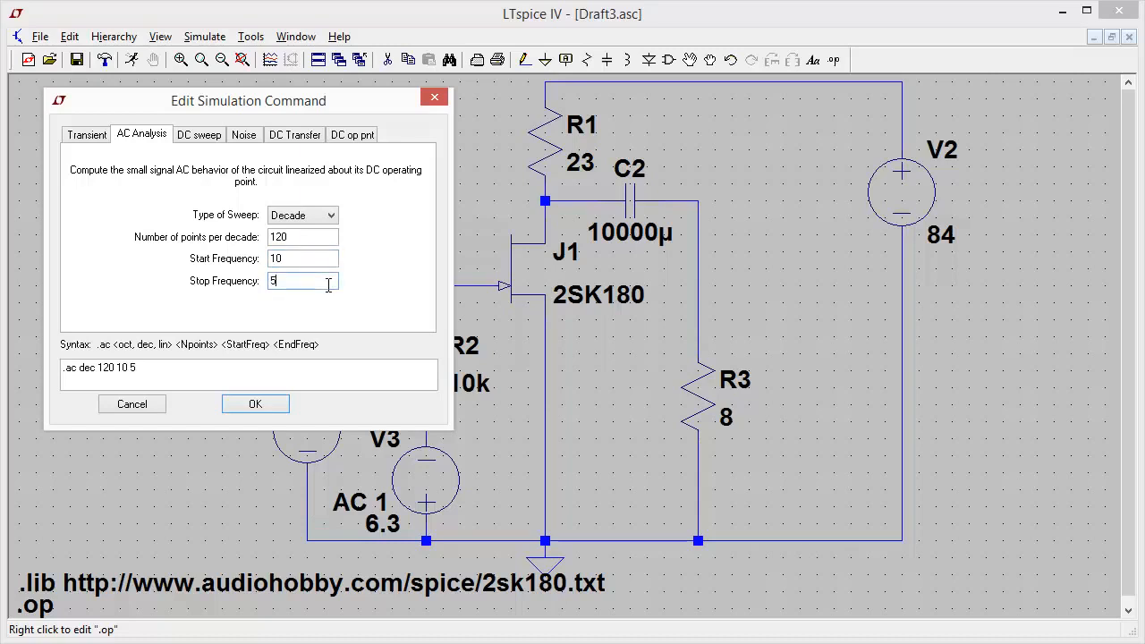
{"action": "type", "text": "00000"}
{"action": "left_click", "coordinate": [271, 404]}
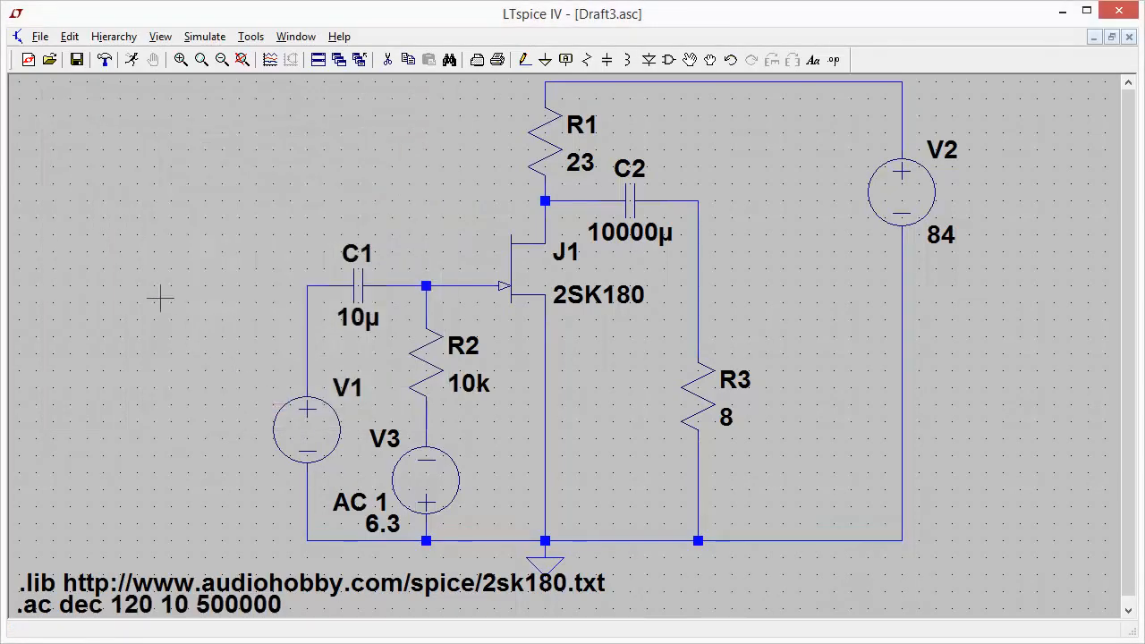
- Run the AC analysis, plot the output voltage between C2 and R3, and close the plot after reviewing the frequency response
{"action": "left_click", "coordinate": [133, 59]}
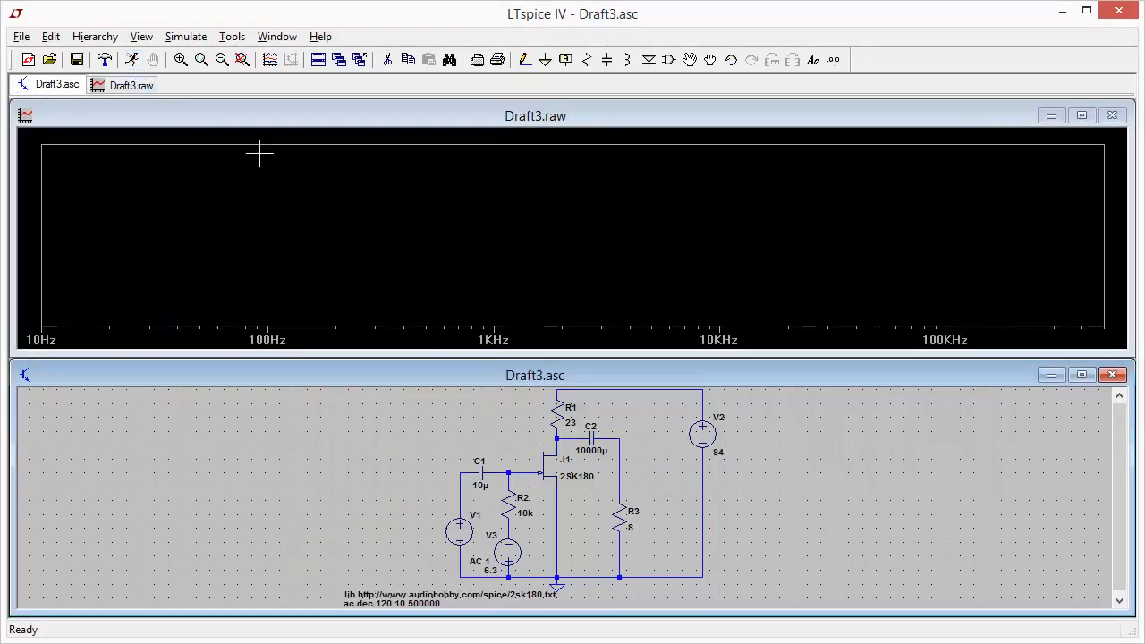
{"action": "left_click", "coordinate": [625, 442]}
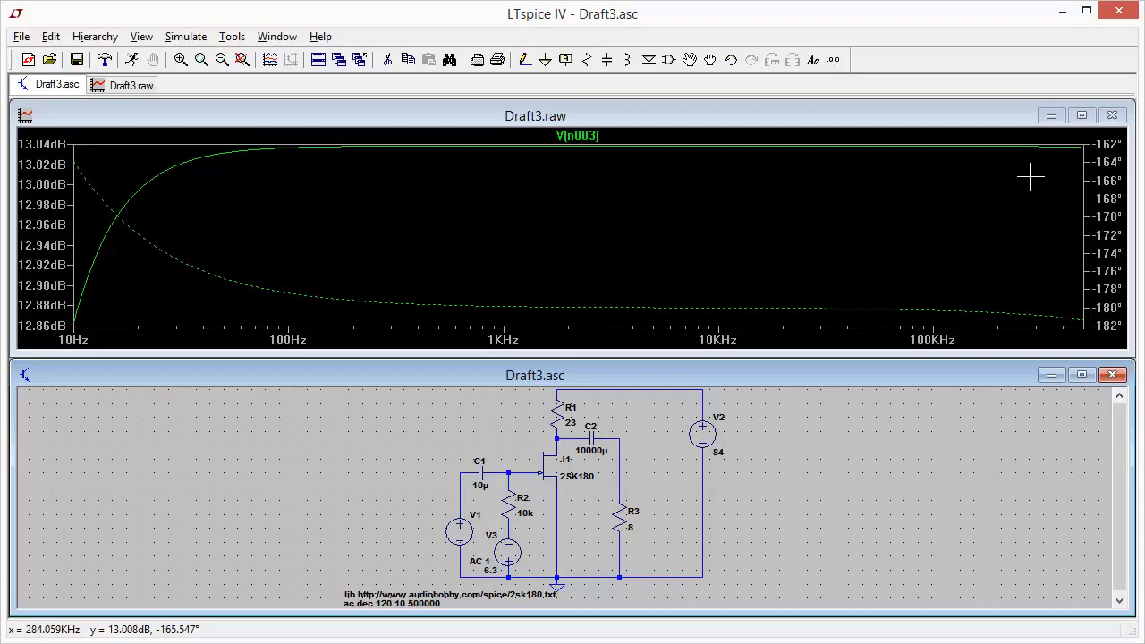
{"action": "left_click", "coordinate": [1112, 116]}
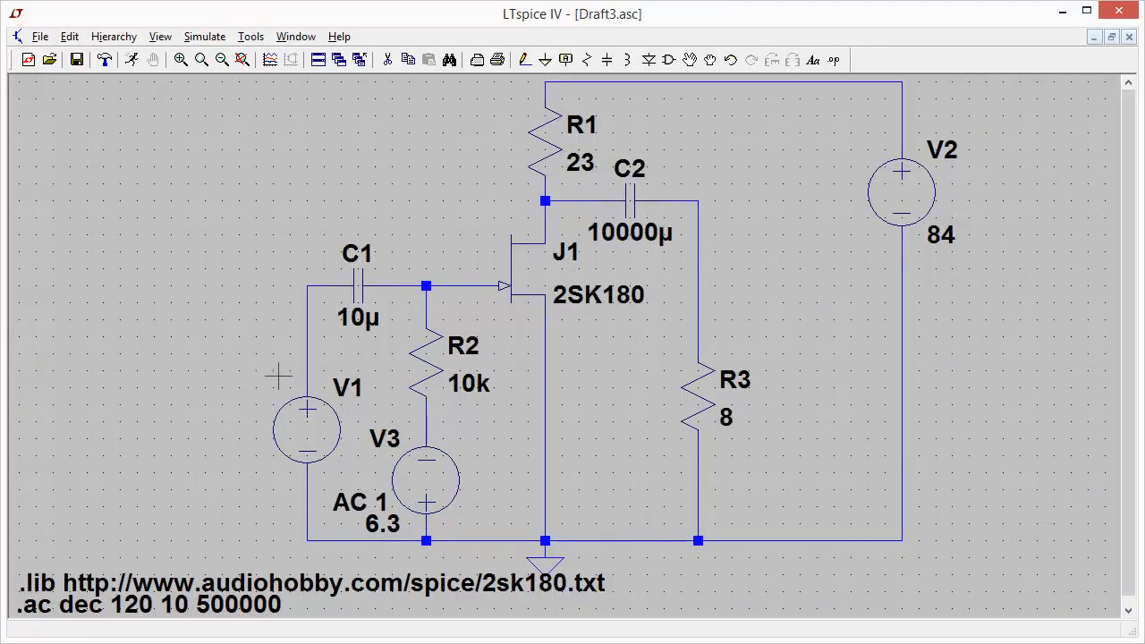
- Set the series resistance of input source V1 to 600 ohms
{"action": "right_click", "coordinate": [319, 437]}
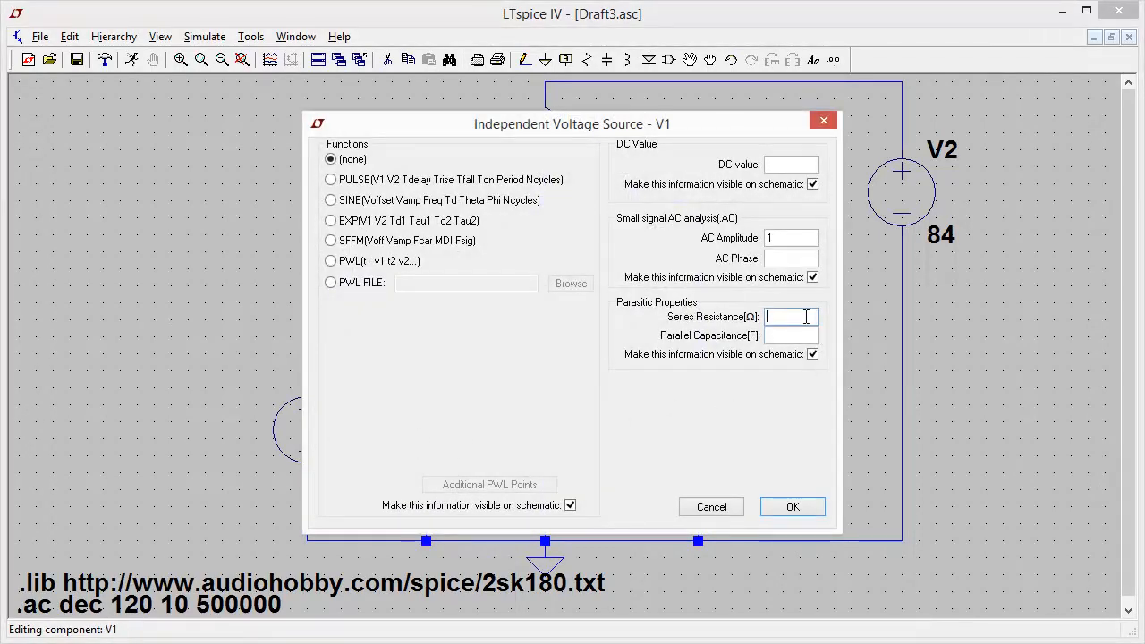
{"action": "type", "text": "600"}
{"action": "left_click", "coordinate": [777, 508]}
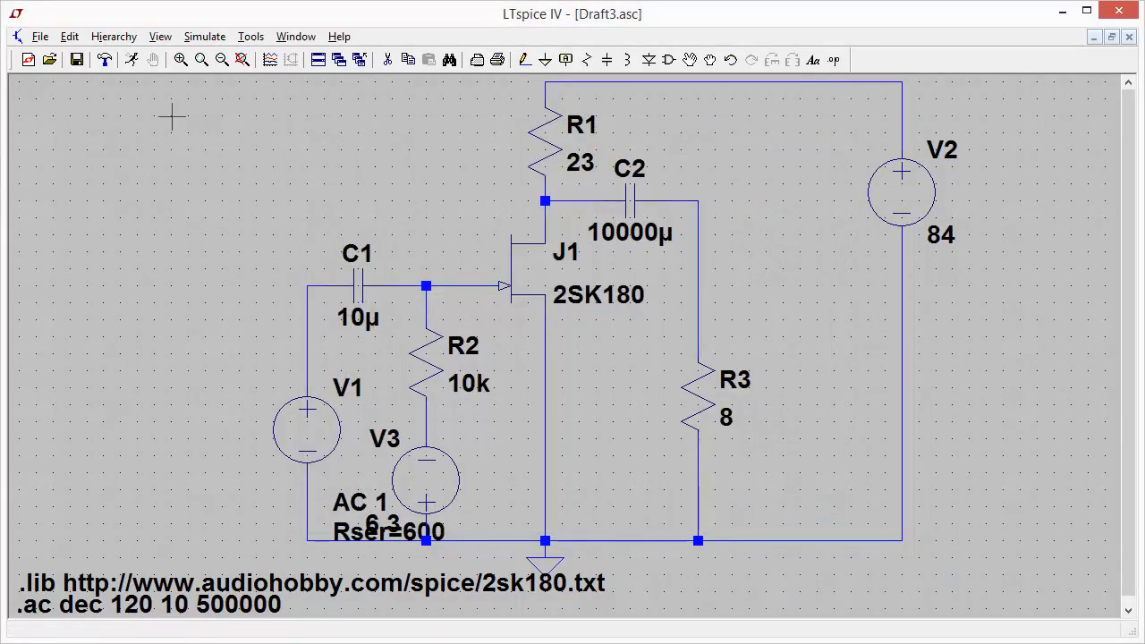
- Rerun the AC analysis to examine the output response at the C2–R3 node, and return to the full-size schematic
{"action": "left_click", "coordinate": [133, 60]}
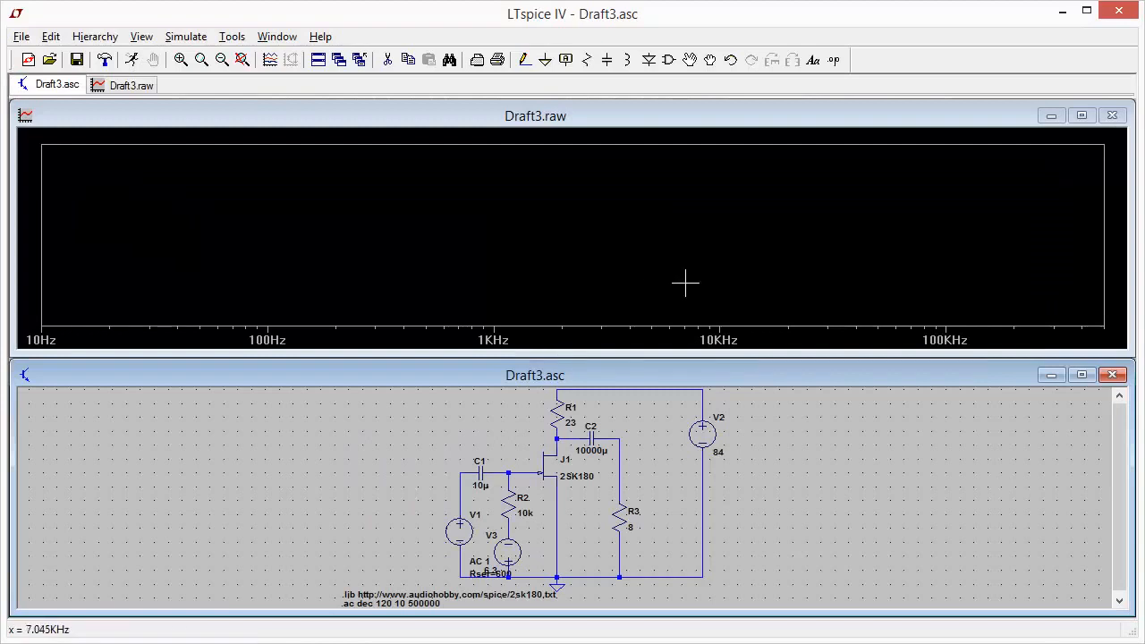
{"action": "left_click", "coordinate": [626, 446]}
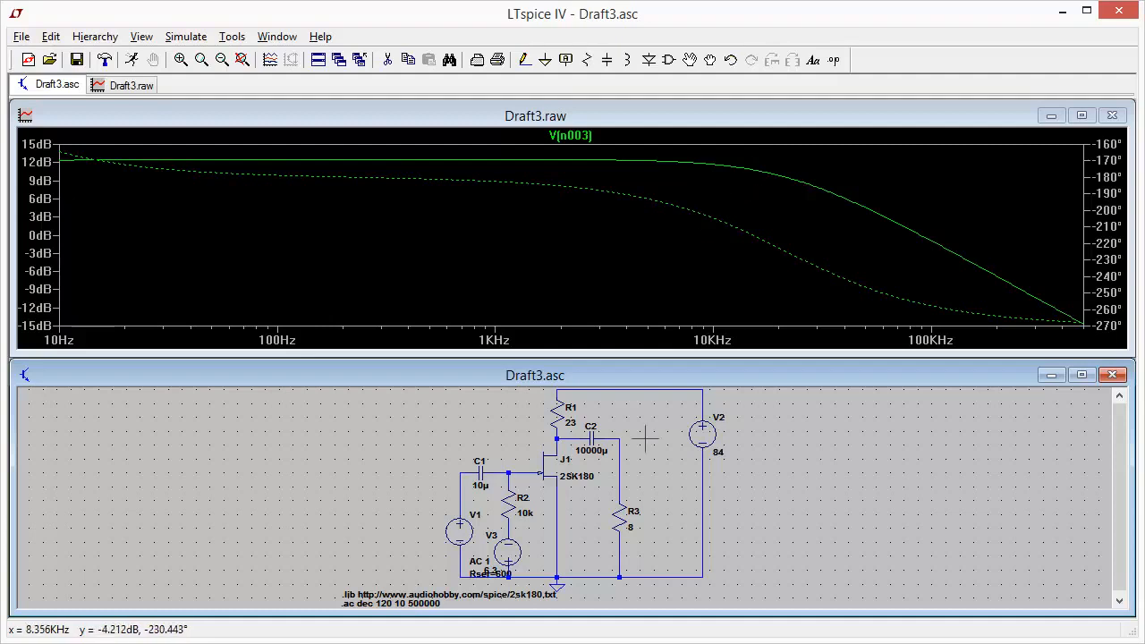
{"action": "left_click", "coordinate": [1112, 115]}
{"action": "left_click", "coordinate": [1082, 350]}
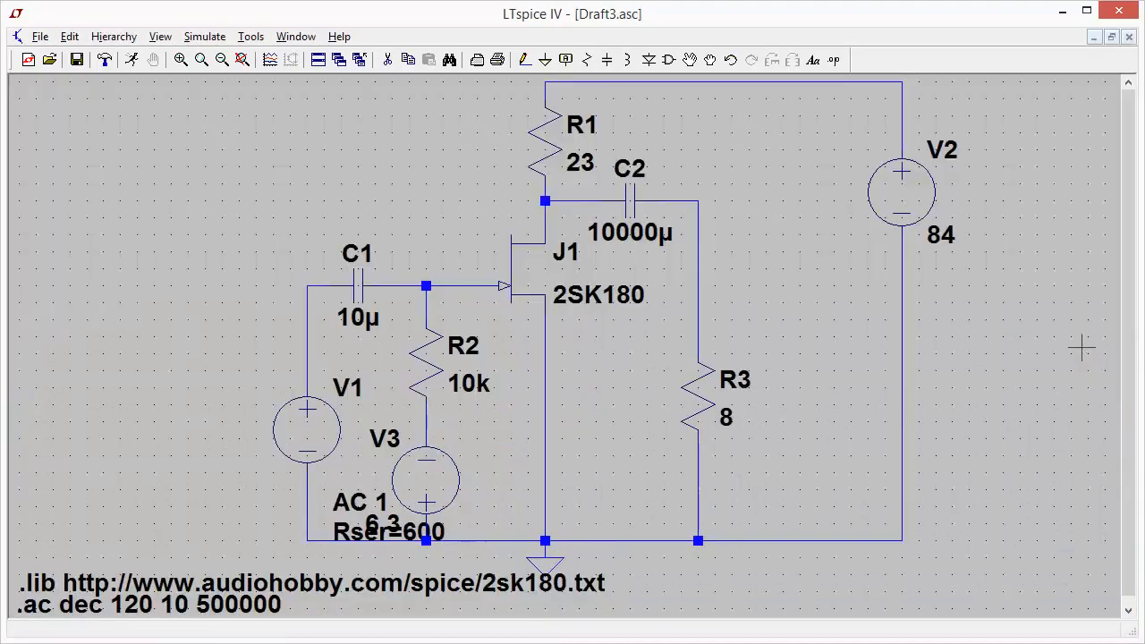
- Set V1's series resistance to 50 ohms, rerun the AC analysis and plot the voltage at the C2–R3 node
{"action": "right_click", "coordinate": [298, 432]}
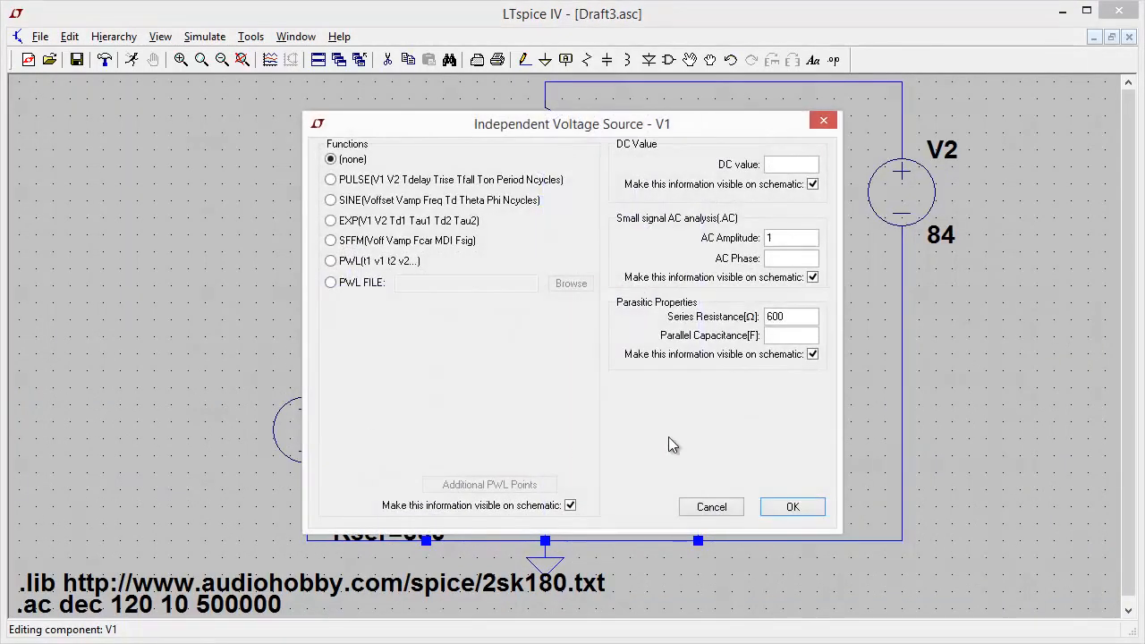
{"action": "double_click", "coordinate": [785, 316]}
{"action": "type", "text": "50"}
{"action": "left_click", "coordinate": [793, 507]}
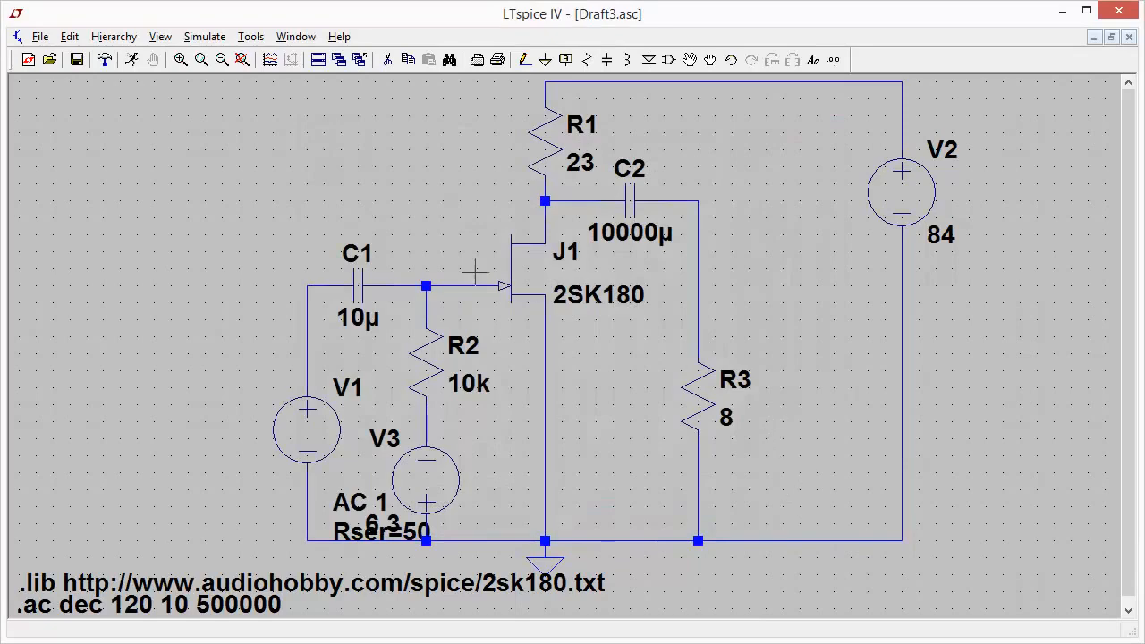
{"action": "left_click", "coordinate": [130, 64]}
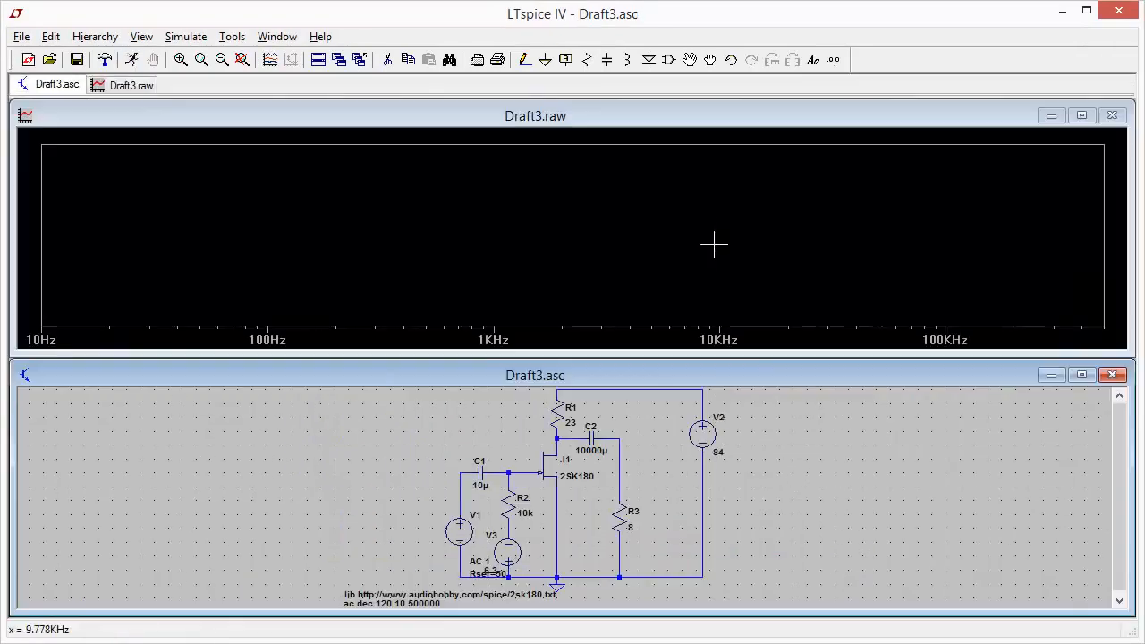
{"action": "left_click", "coordinate": [623, 442]}
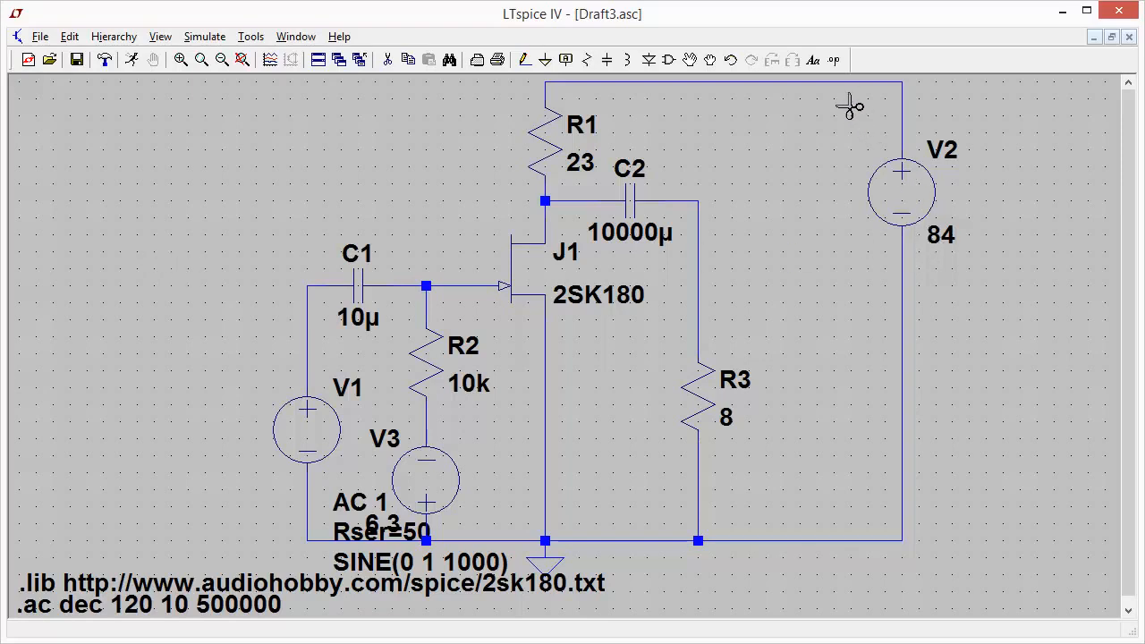
- Add the SPICE directive ".four 1kHz V(n003)" and place it in the empty area above C1
{"action": "left_click", "coordinate": [833, 60]}
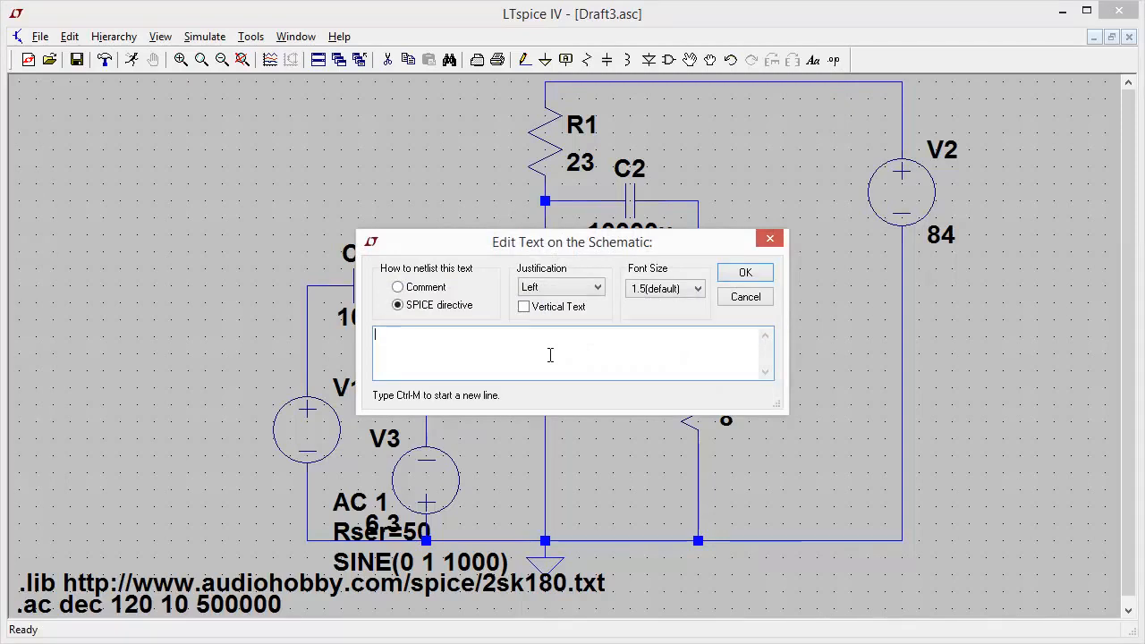
{"action": "type", "text": ".four 1kHz"}
{"action": "type", "text": "V"}
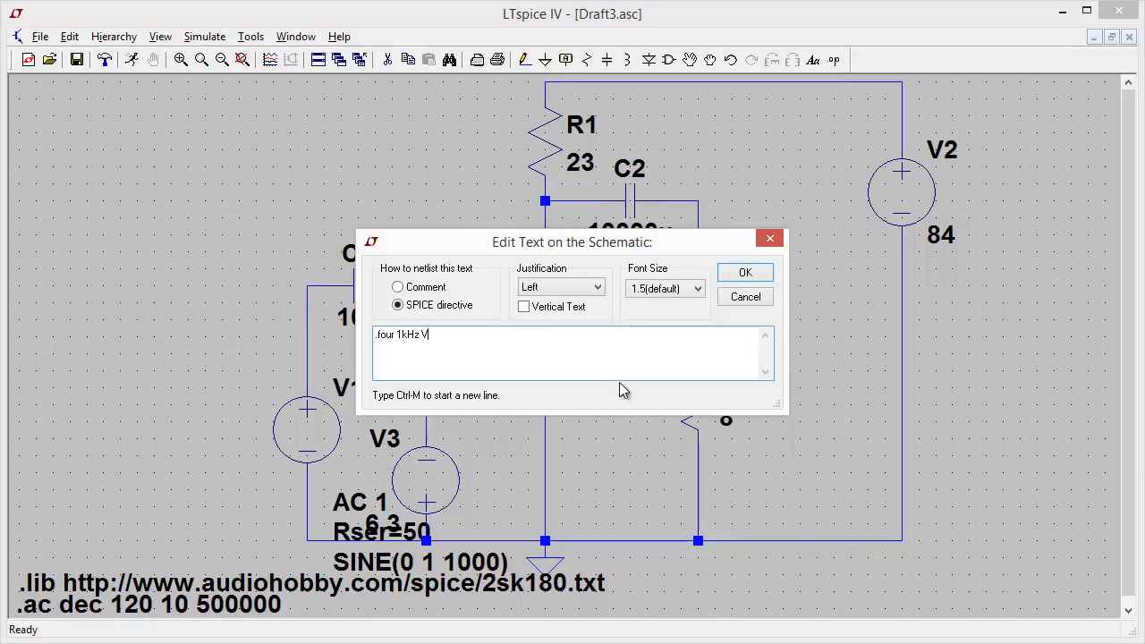
{"action": "type", "text": "(n003)"}
{"action": "left_click", "coordinate": [756, 274]}
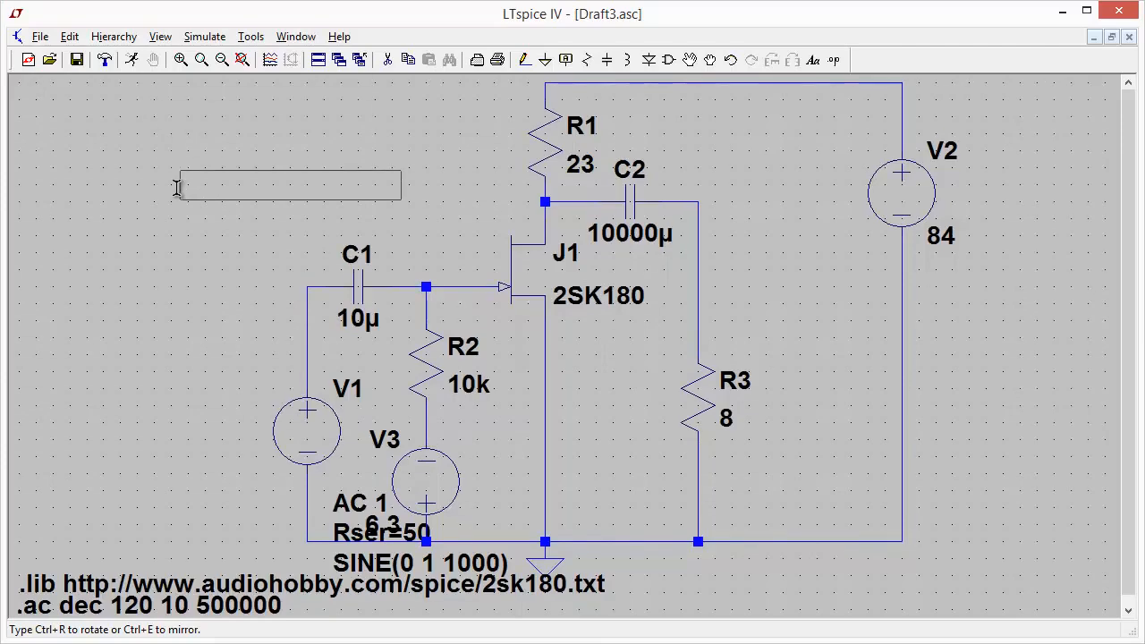
{"action": "left_click", "coordinate": [177, 186]}
- Check V1's sine source settings and change the simulation command to a transient analysis with a stop time of .002
{"action": "right_click", "coordinate": [302, 438]}
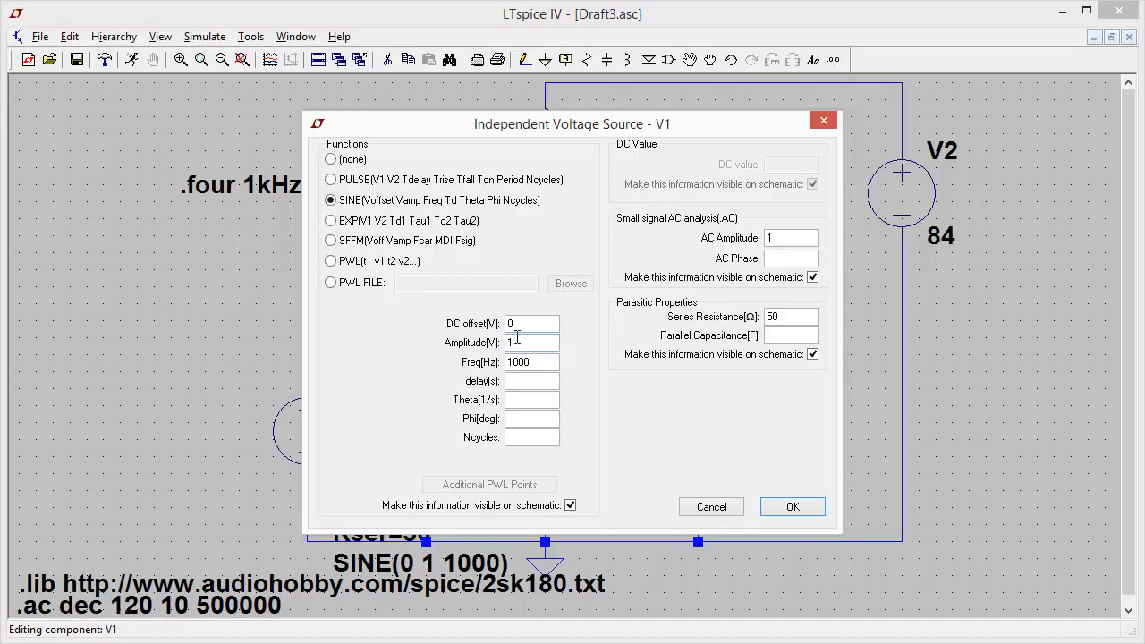
{"action": "left_click", "coordinate": [784, 507]}
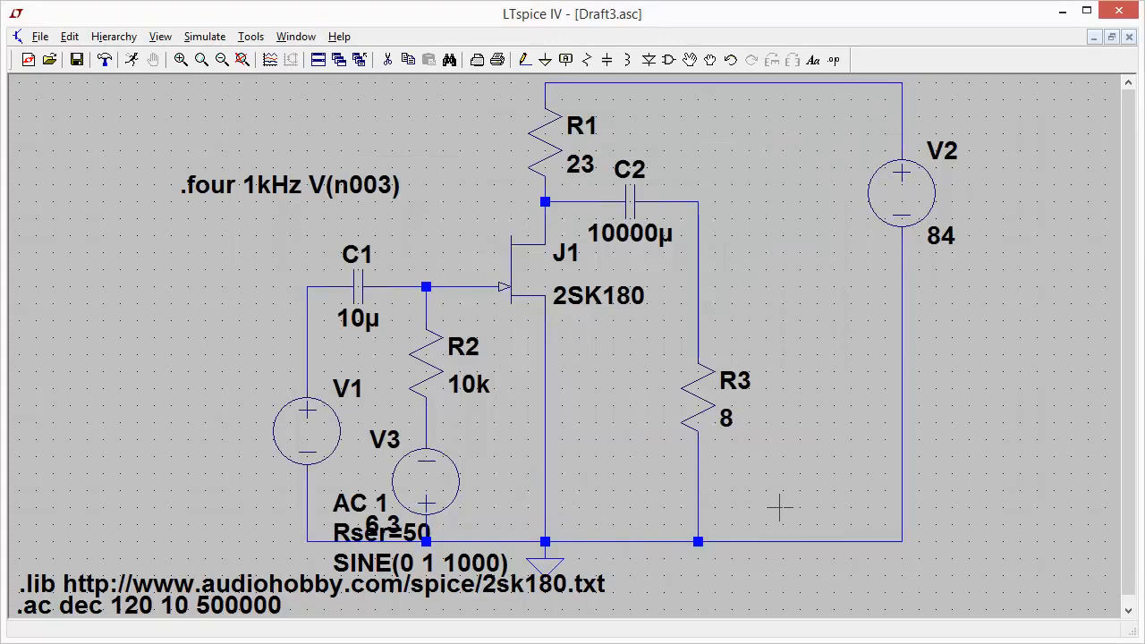
{"action": "right_click", "coordinate": [119, 616]}
{"action": "left_click", "coordinate": [417, 200]}
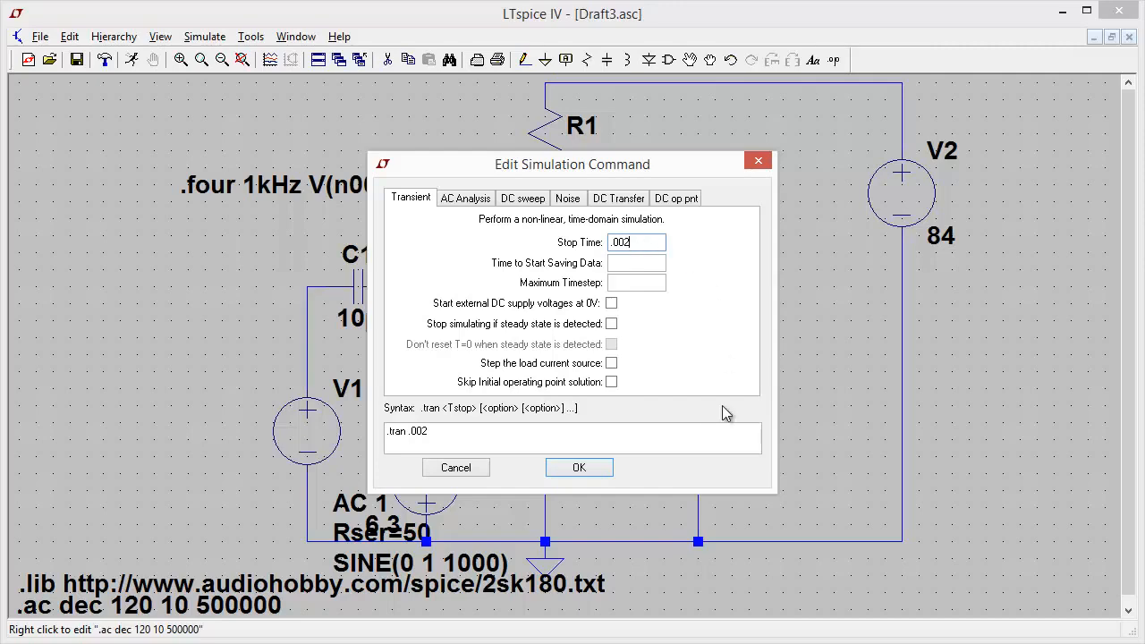
{"action": "left_click", "coordinate": [580, 468]}
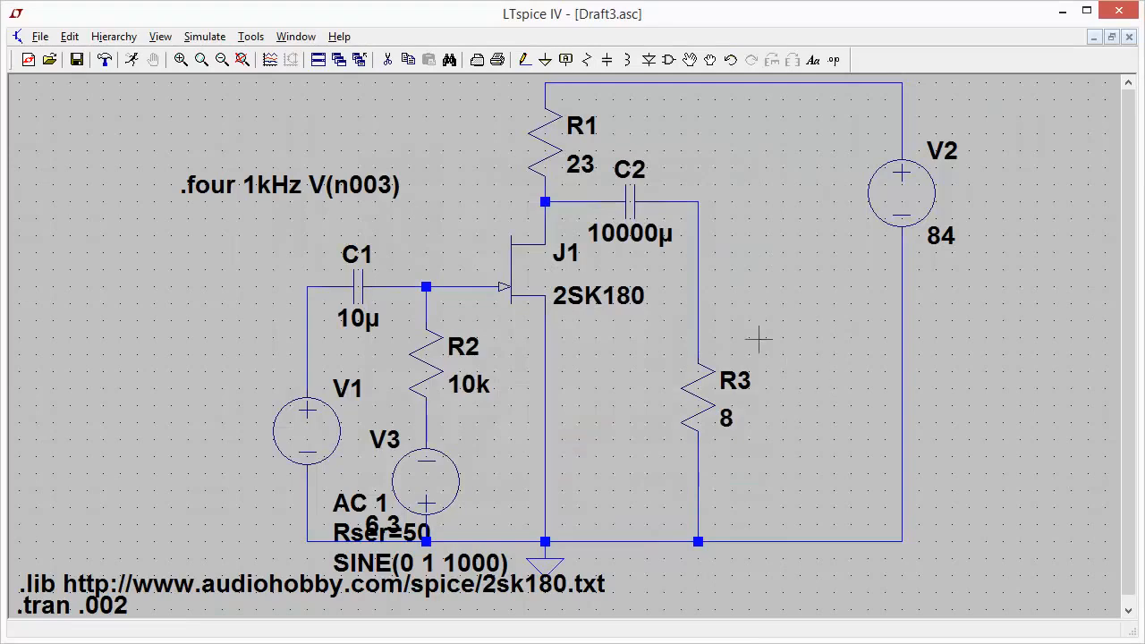
- Run the transient analysis with the C2–R3 node voltage plotted, and review the Fourier components and harmonic distortion in the SPICE error log
{"action": "left_click", "coordinate": [131, 59]}
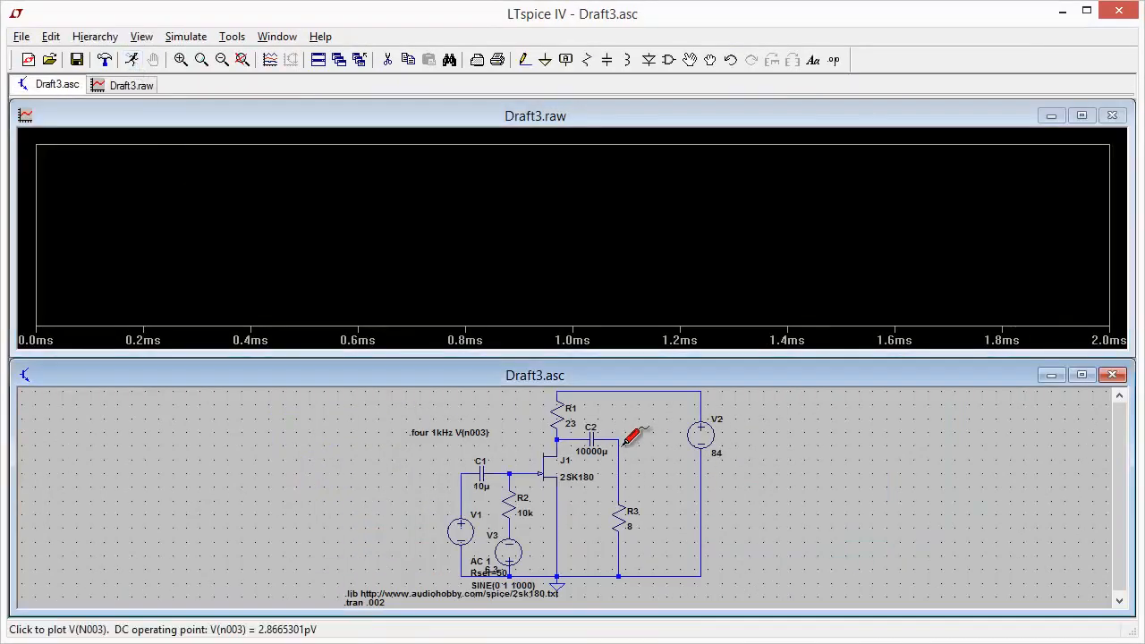
{"action": "left_click", "coordinate": [620, 446]}
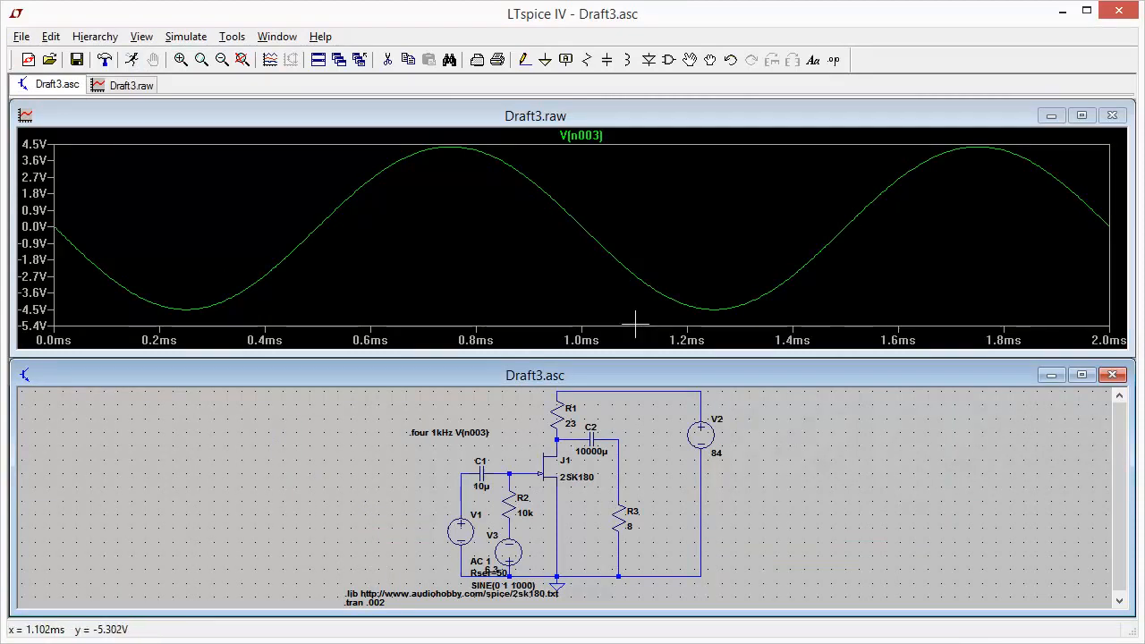
{"action": "left_click", "coordinate": [141, 38]}
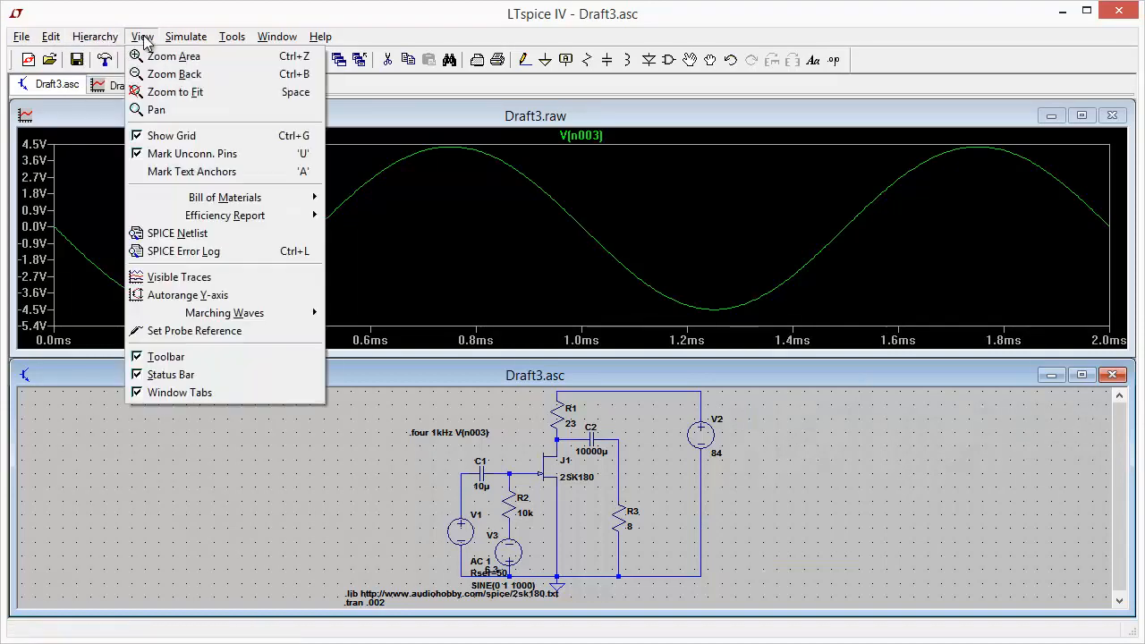
{"action": "left_click", "coordinate": [245, 251]}
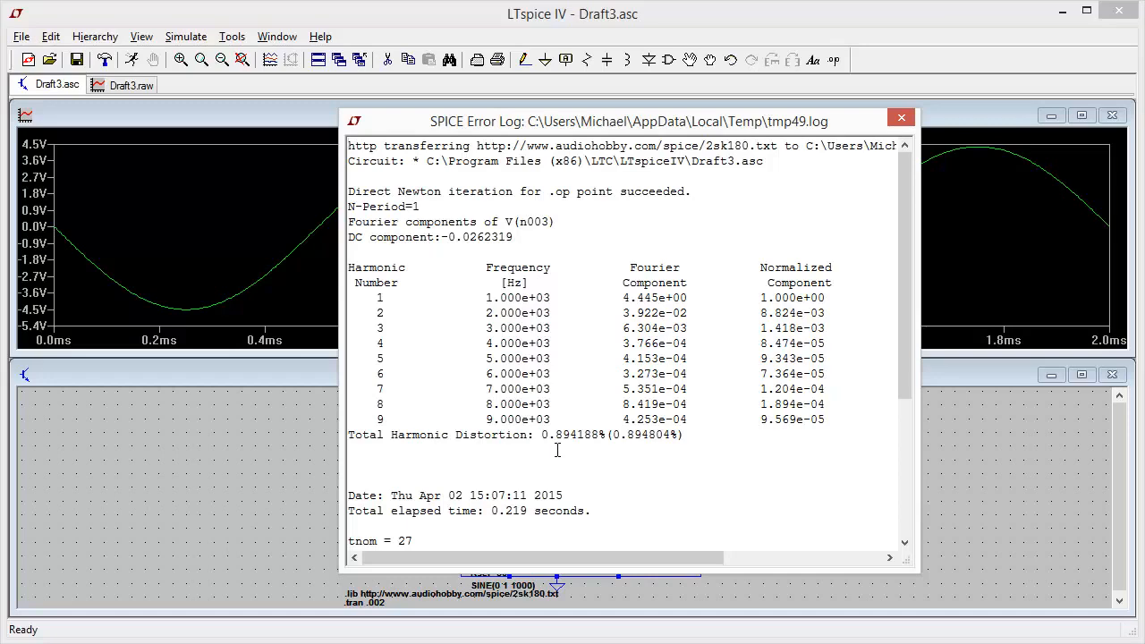
{"action": "left_click", "coordinate": [901, 117]}
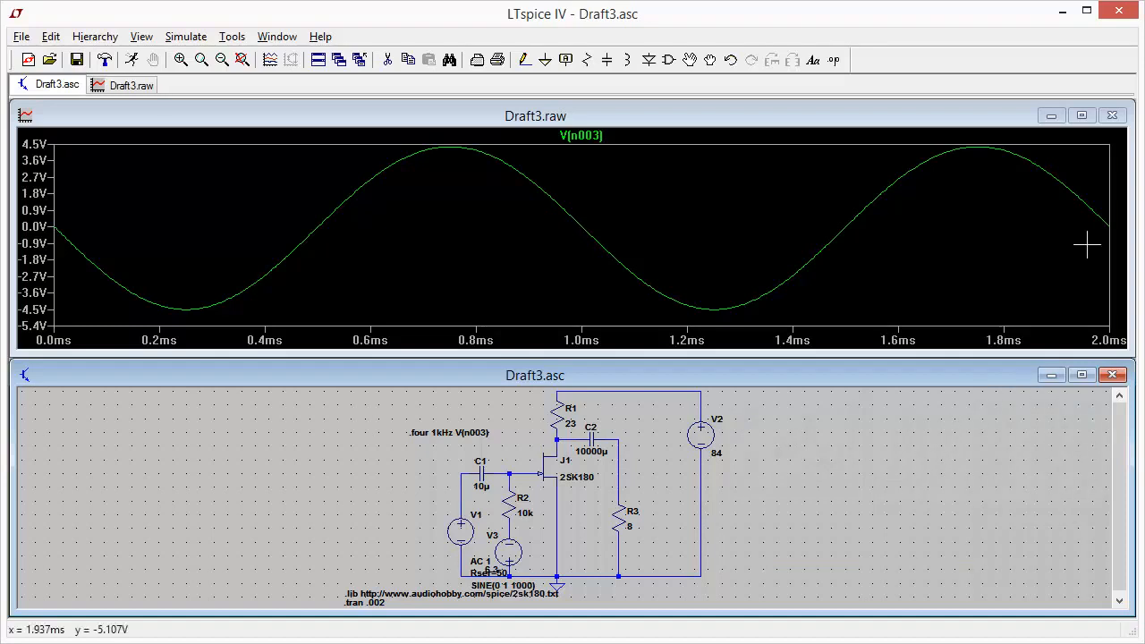
- Close the waveform plot and maximize the schematic
{"action": "left_click", "coordinate": [1112, 117]}
{"action": "left_click", "coordinate": [1112, 117]}
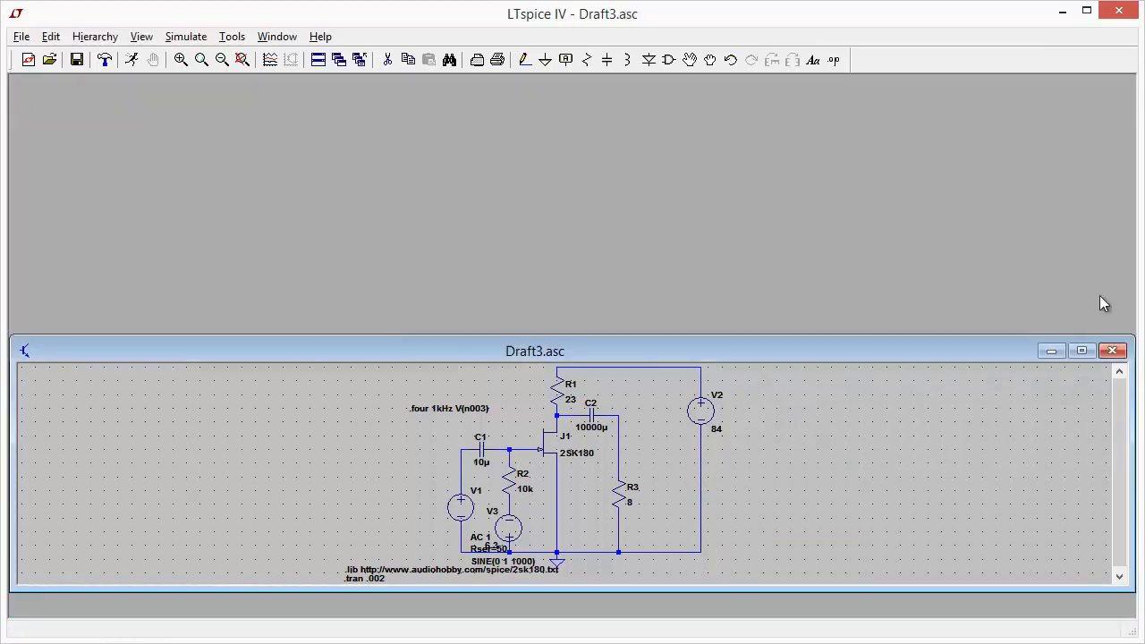
{"action": "left_click", "coordinate": [1084, 353]}
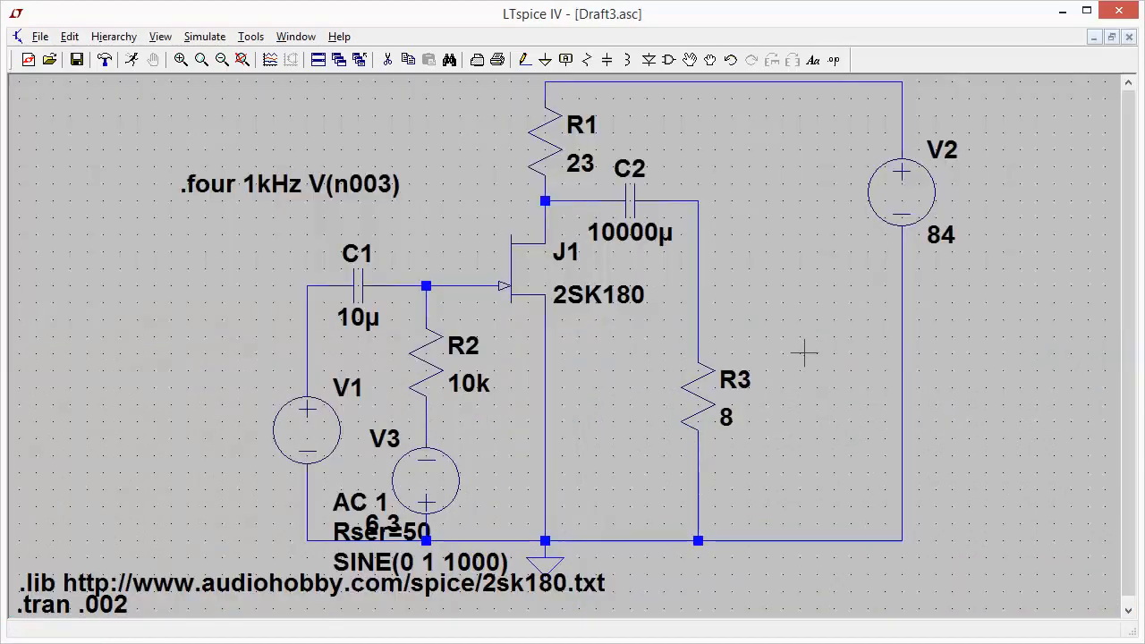